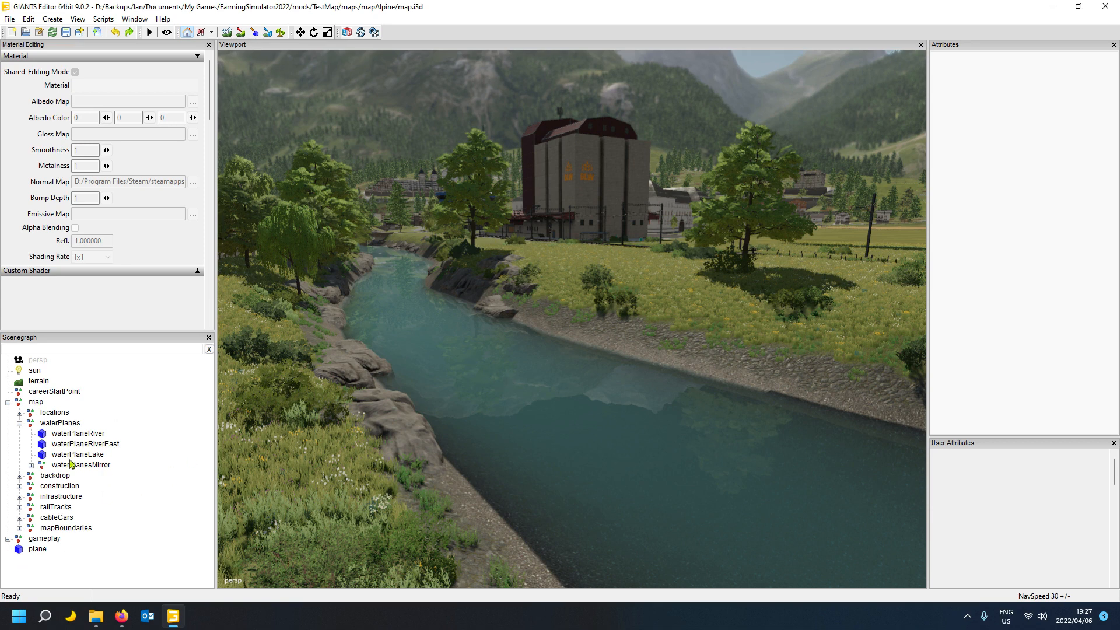
- Delete the existing plane from the scene root and create a new plane primitive in its place
click(39, 548)
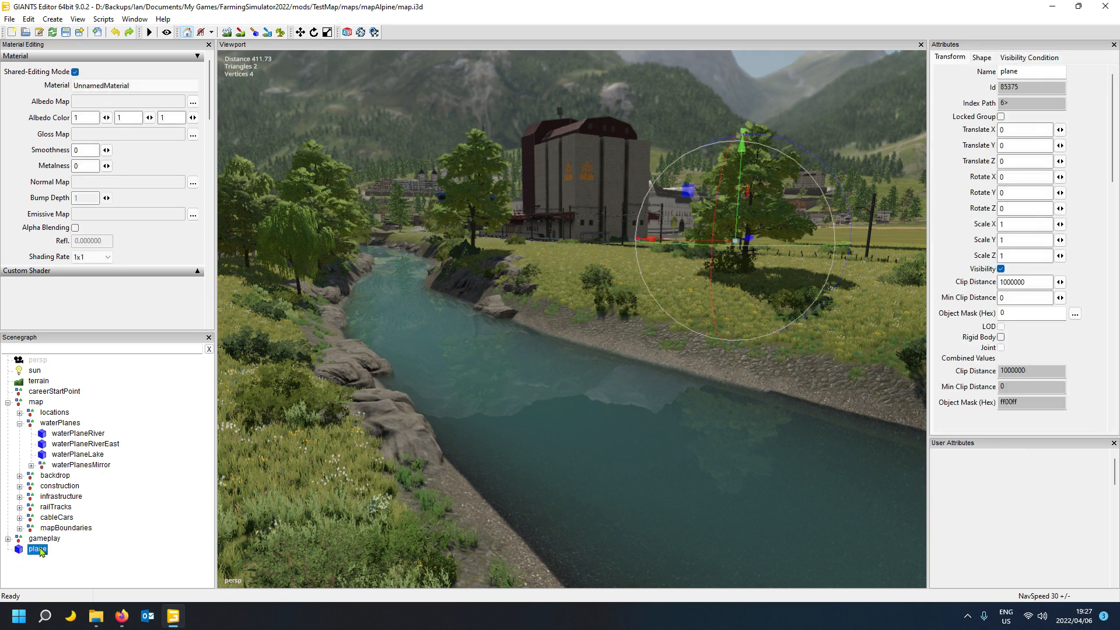
key(Delete)
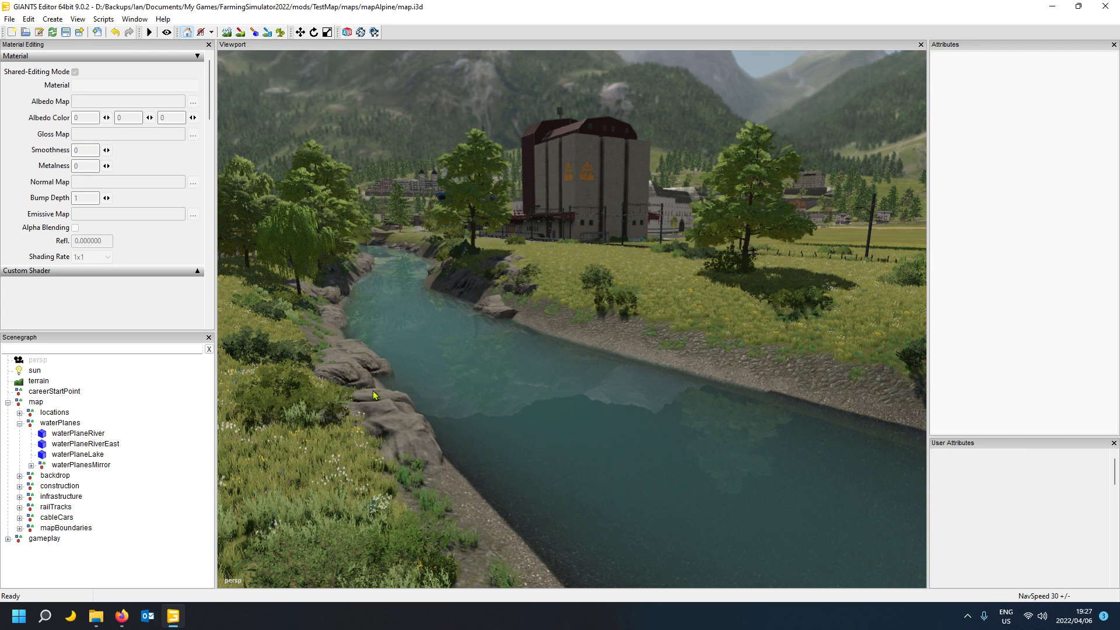
click(60, 23)
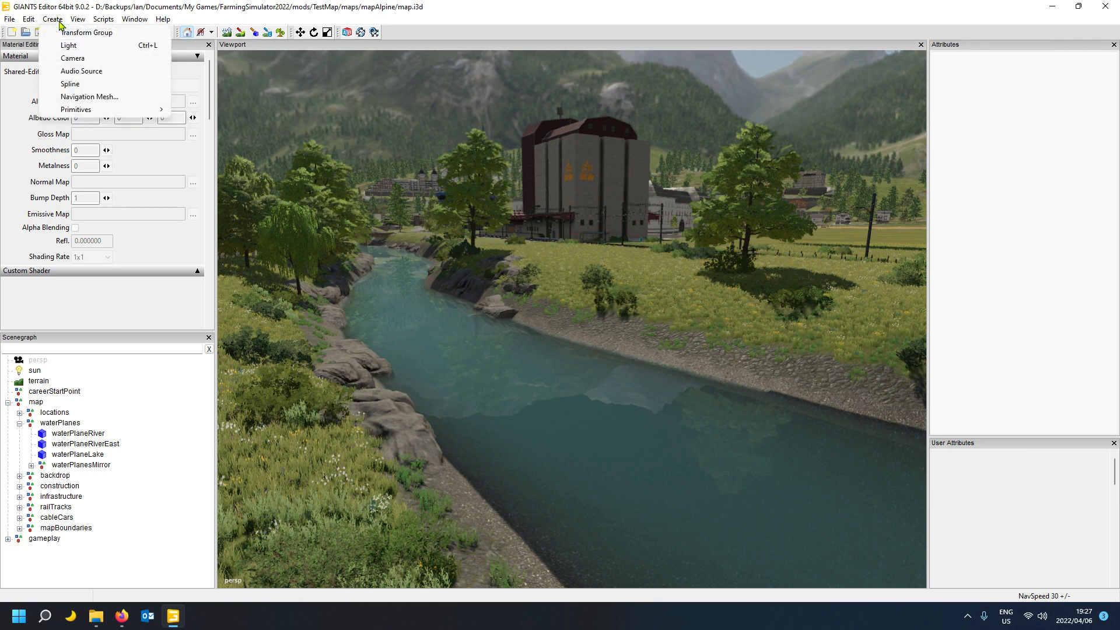
mouse_move(152, 109)
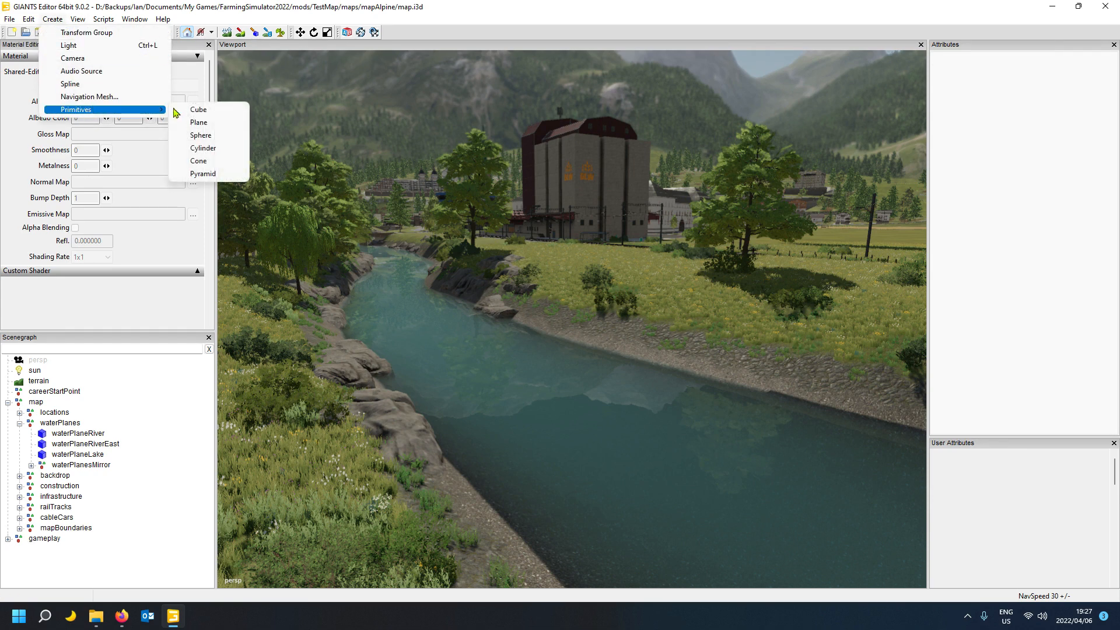
click(199, 122)
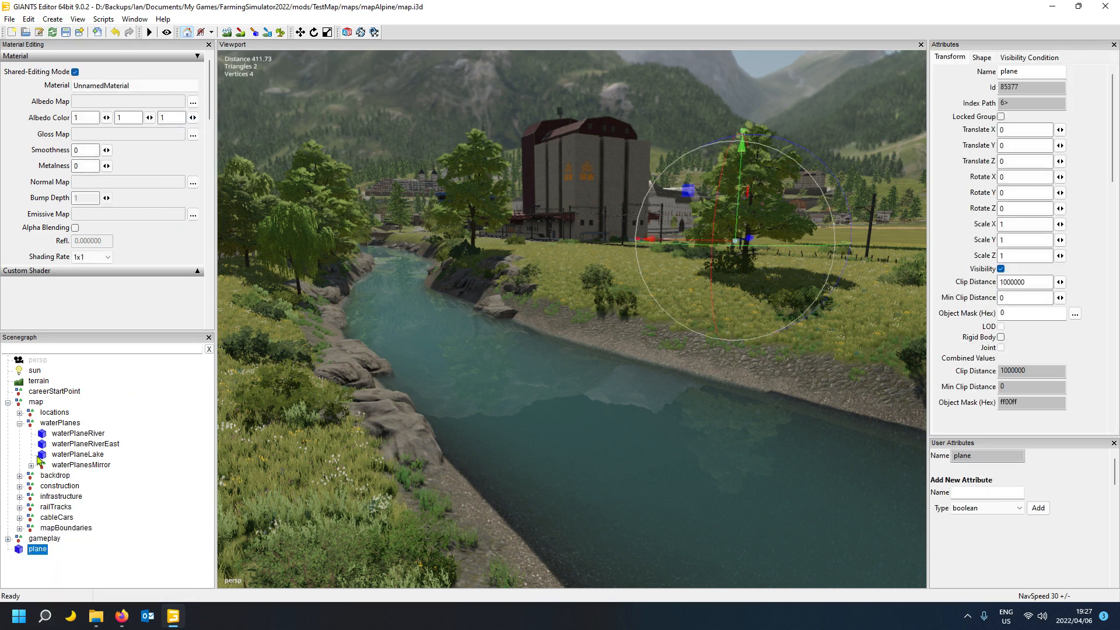
click(38, 560)
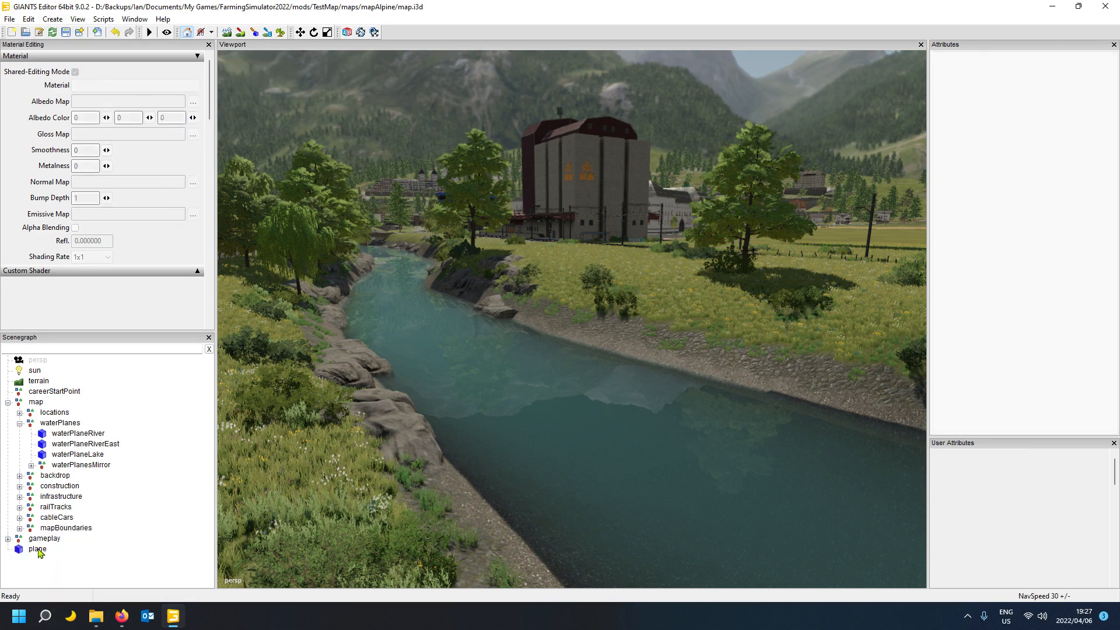
click(38, 550)
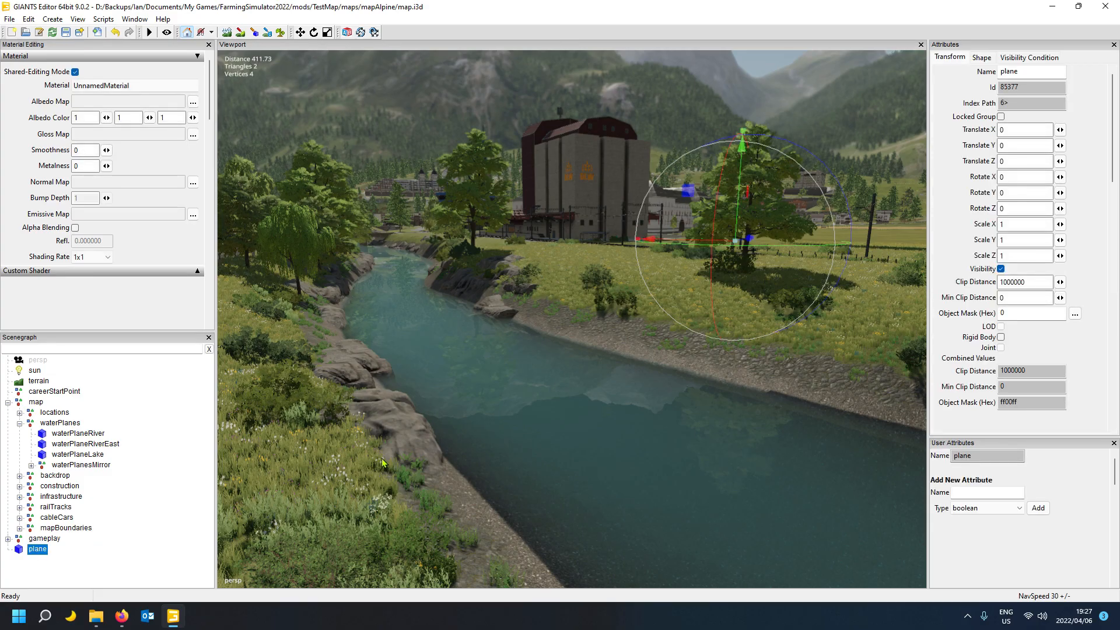
- Scale the new plane to 2048 in X and 2048 in Z
alt+drag(382, 459, 424, 490)
scroll(413, 508, down, 5)
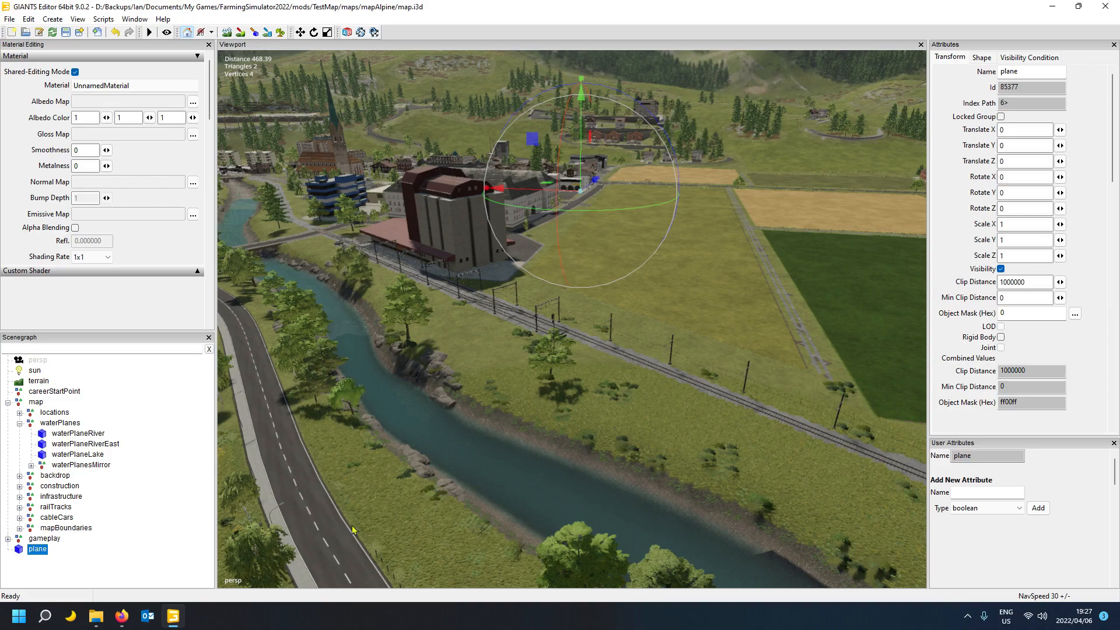
click(1013, 226)
drag(1013, 225, 971, 230)
text(2048)
drag(1026, 255, 963, 265)
text(2048)
key(Return)
- Raise the plane above the terrain to a Translate Y of about 270.85 and toggle its visibility off and on
click(38, 381)
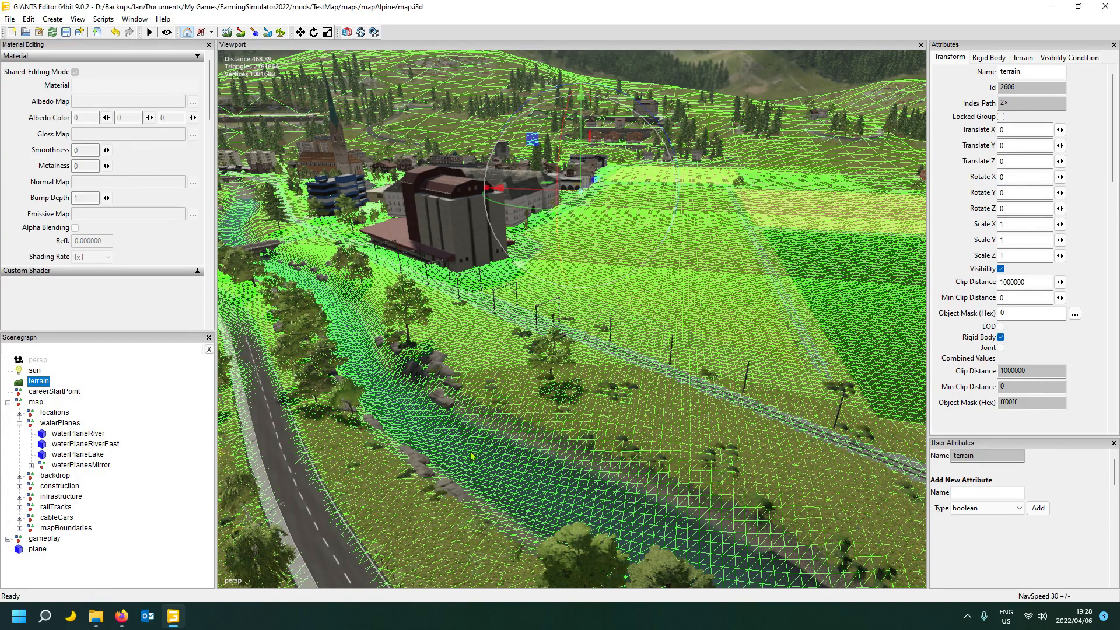
click(37, 549)
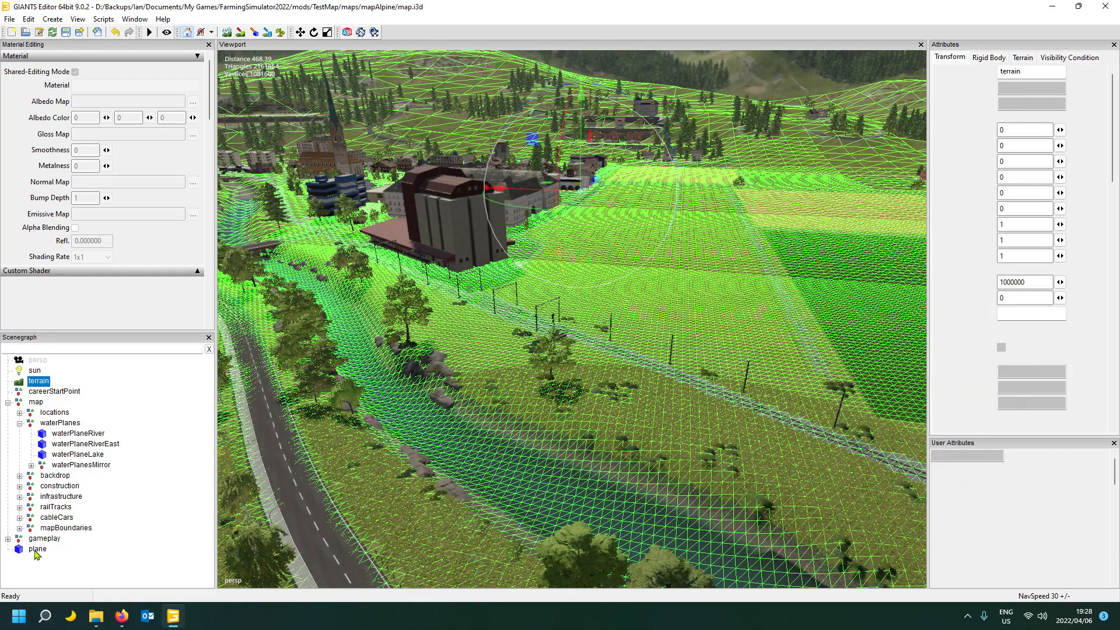
alt+drag(390, 495, 417, 499)
scroll(416, 502, down, 5)
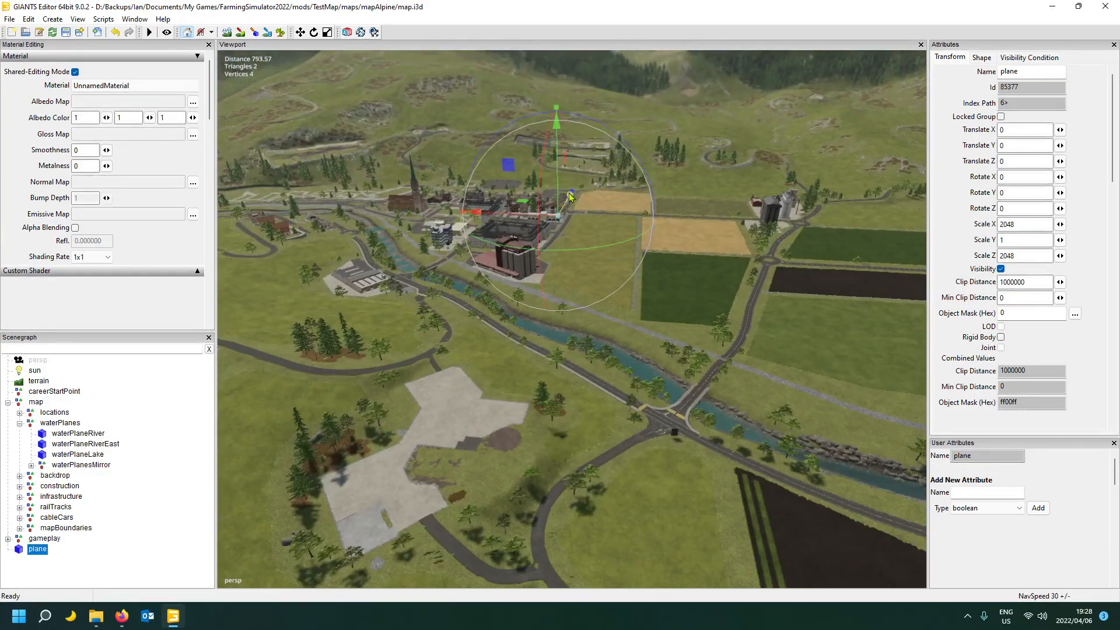
drag(560, 194, 567, 110)
scroll(585, 304, down, 10)
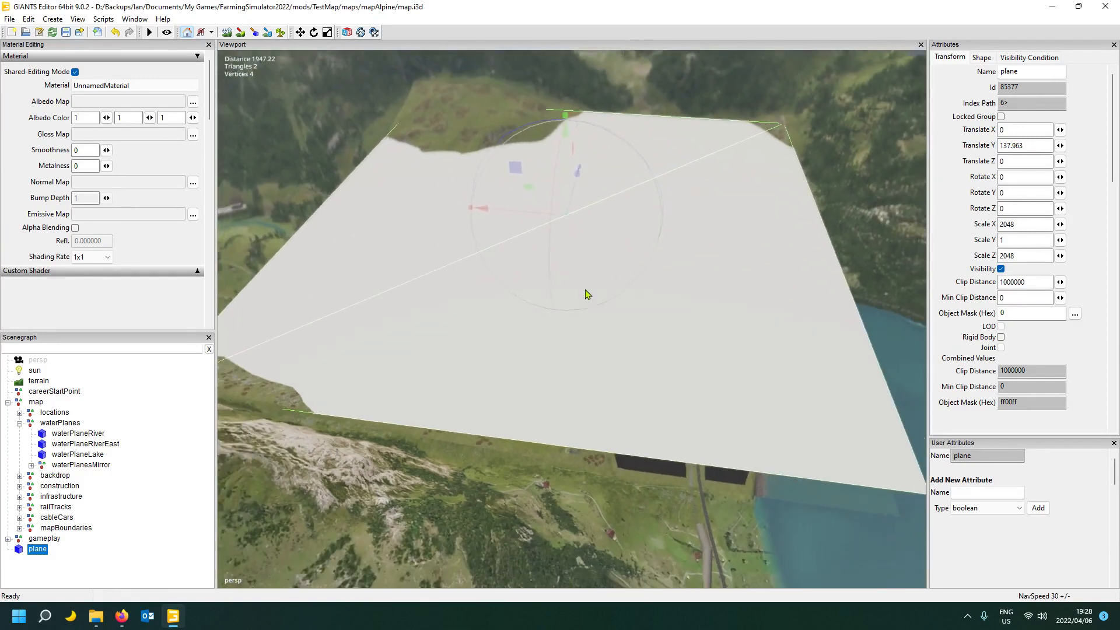
drag(561, 215, 549, 186)
alt+drag(592, 336, 588, 526)
scroll(586, 533, up, 5)
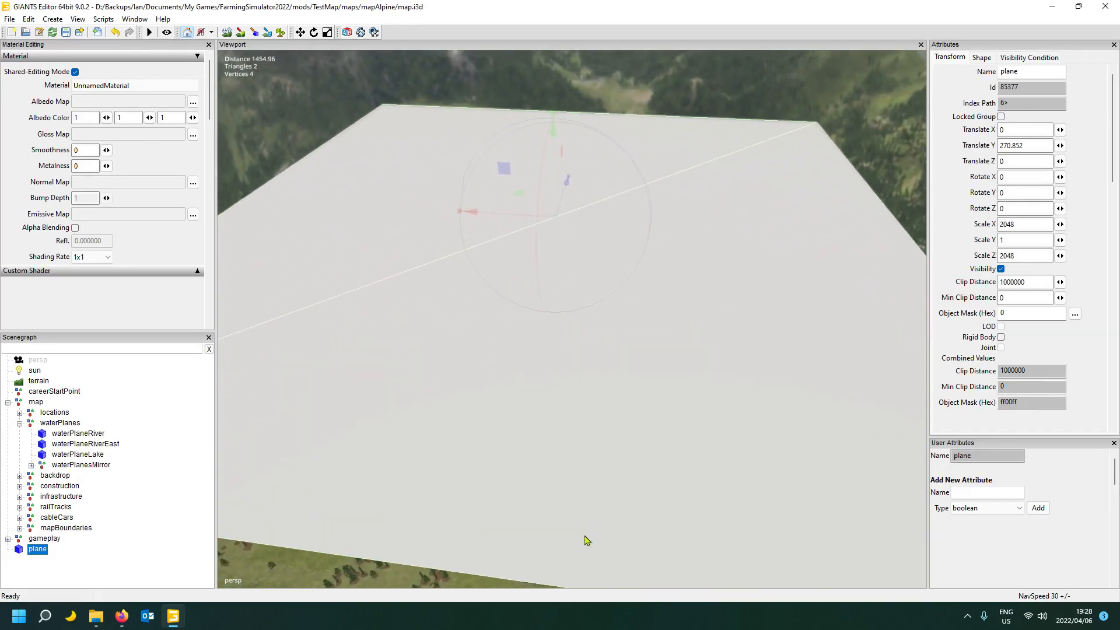
click(1001, 269)
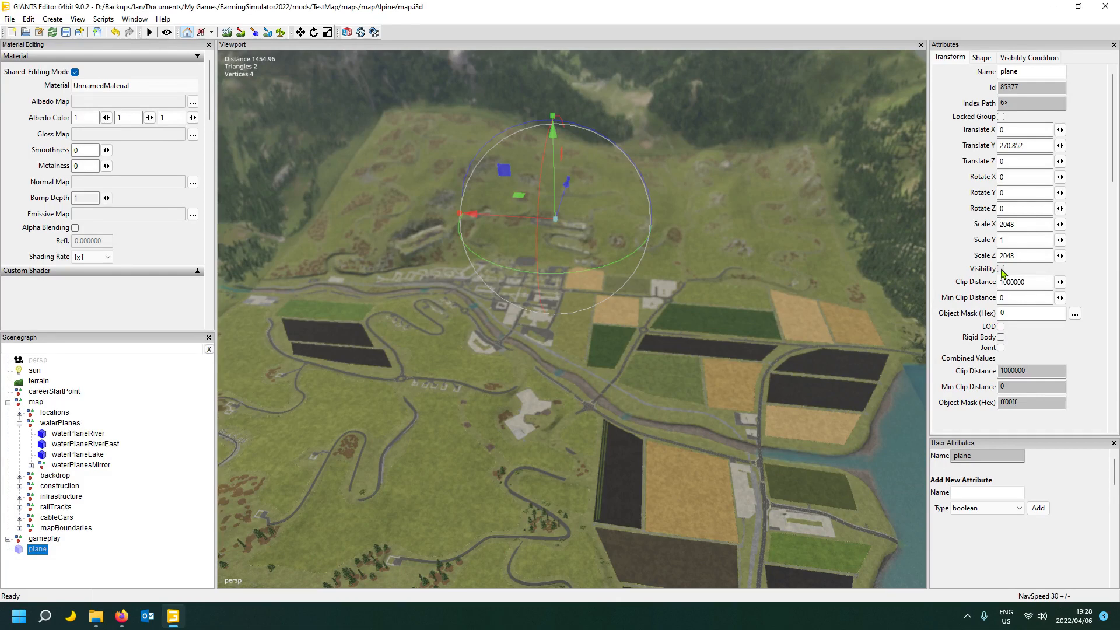
click(1001, 269)
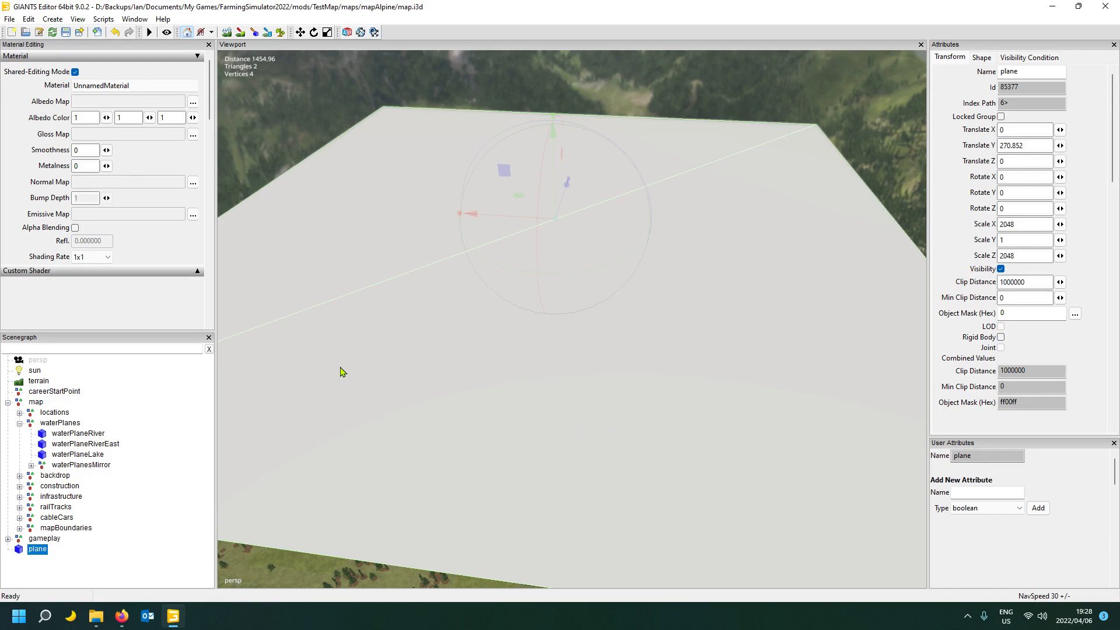
- Move the plane into the waterPlanes group by cutting and pasting it, and turn off its visibility
click(62, 423)
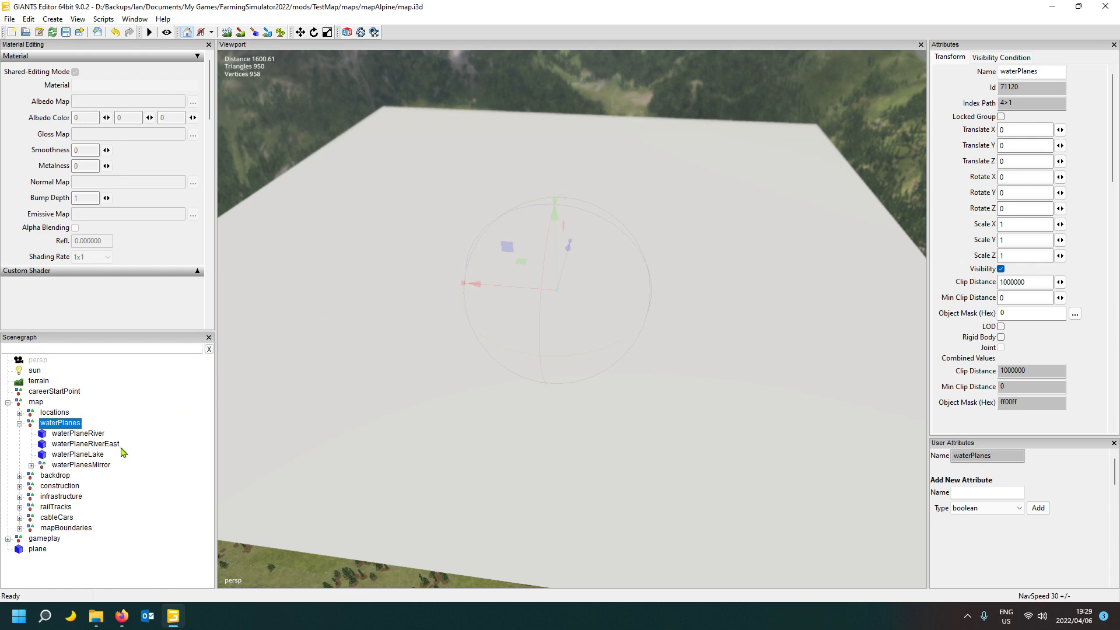
click(38, 550)
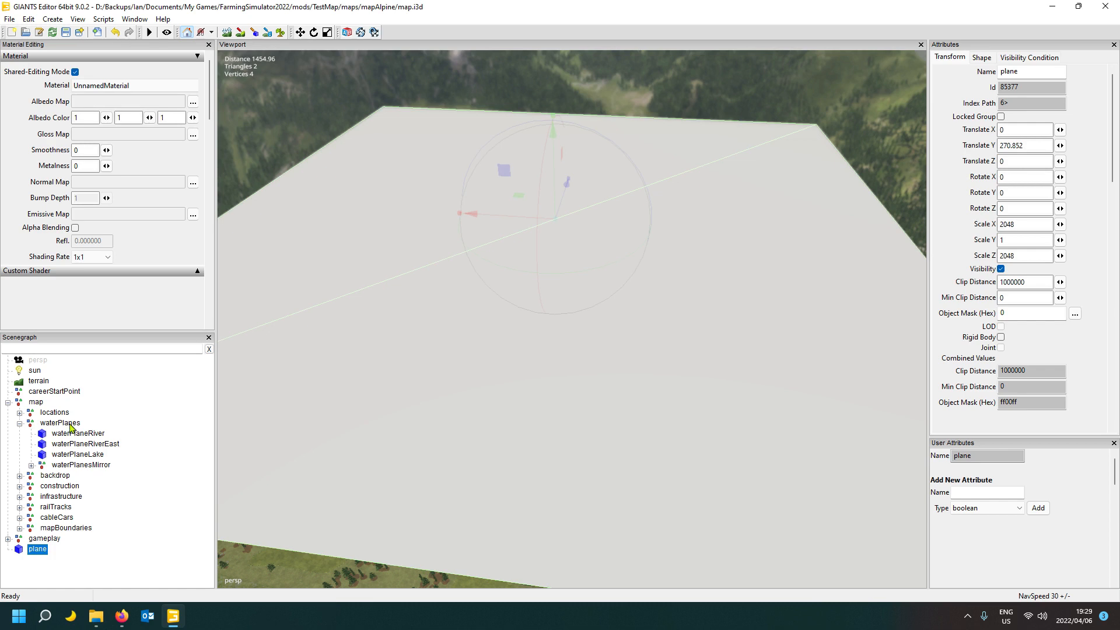
key(Delete)
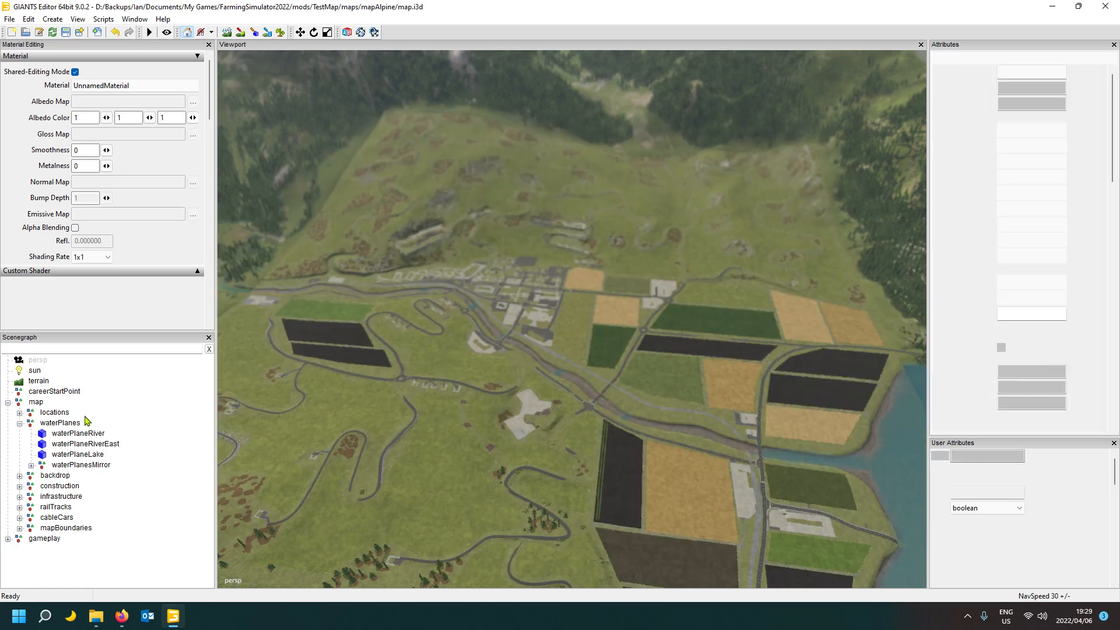
click(86, 421)
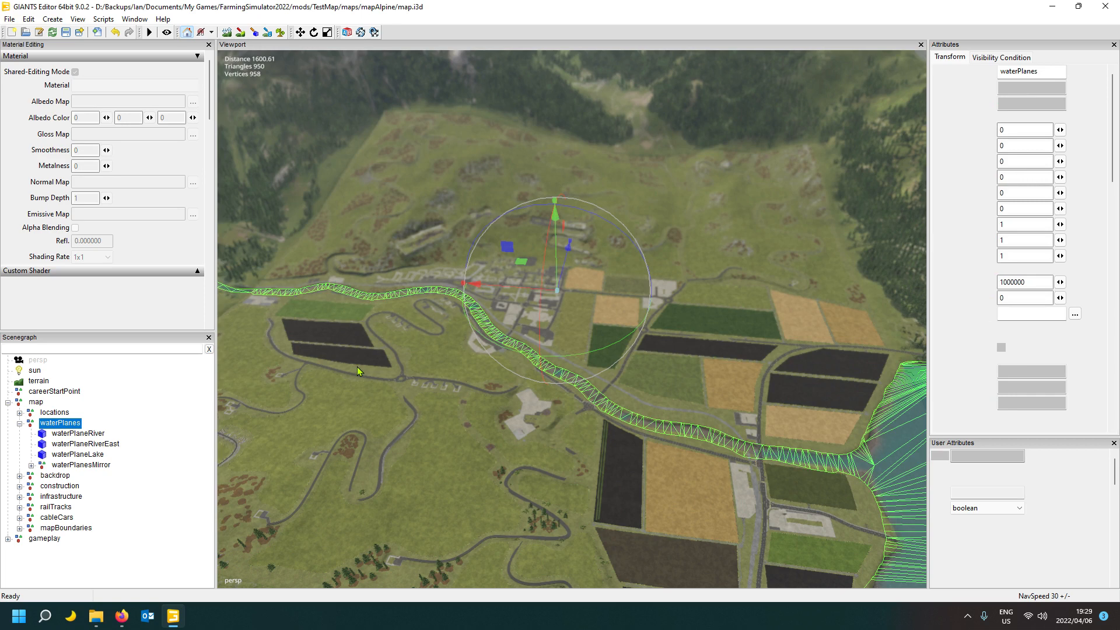
key(ctrl+z)
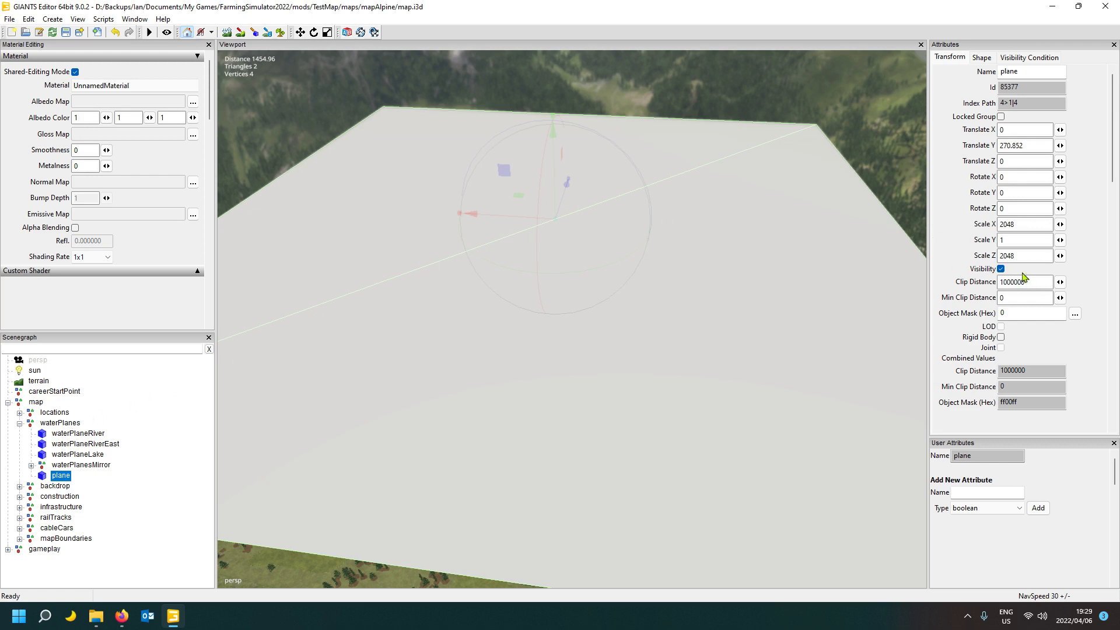
click(1001, 269)
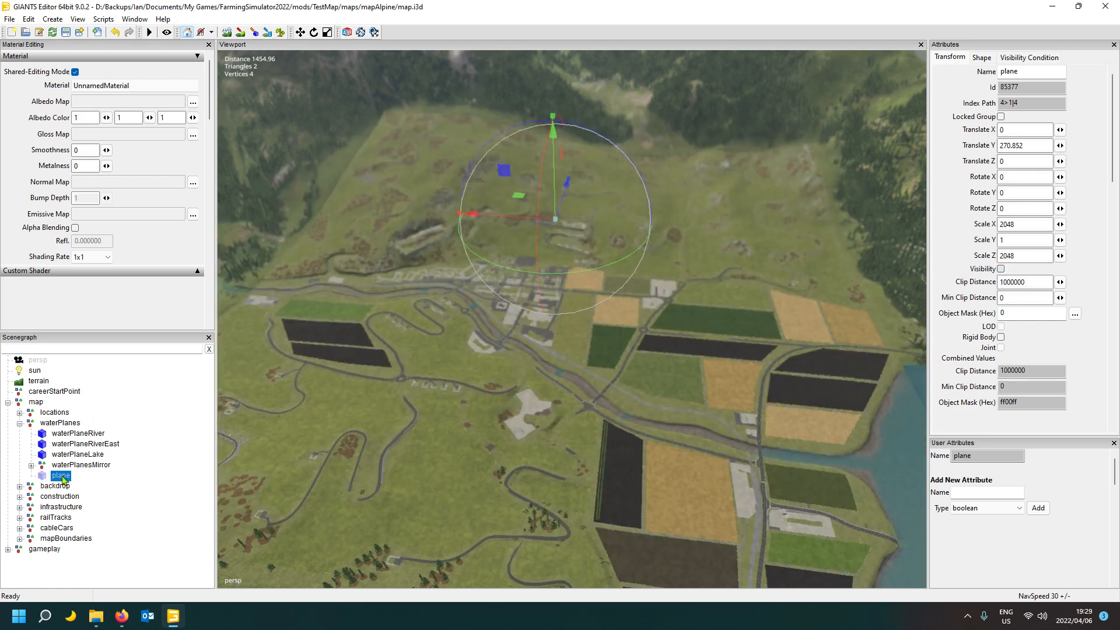
- Examine the area covered by waterPlaneRiver, waterPlaneRiverEast and waterPlaneLake on the map
click(73, 437)
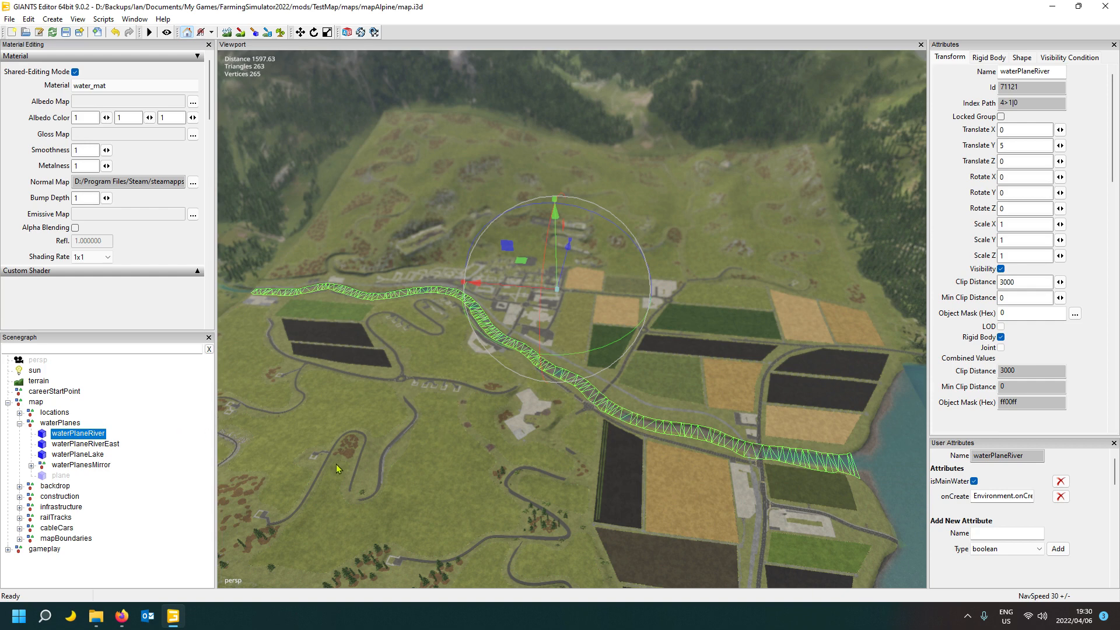
click(61, 426)
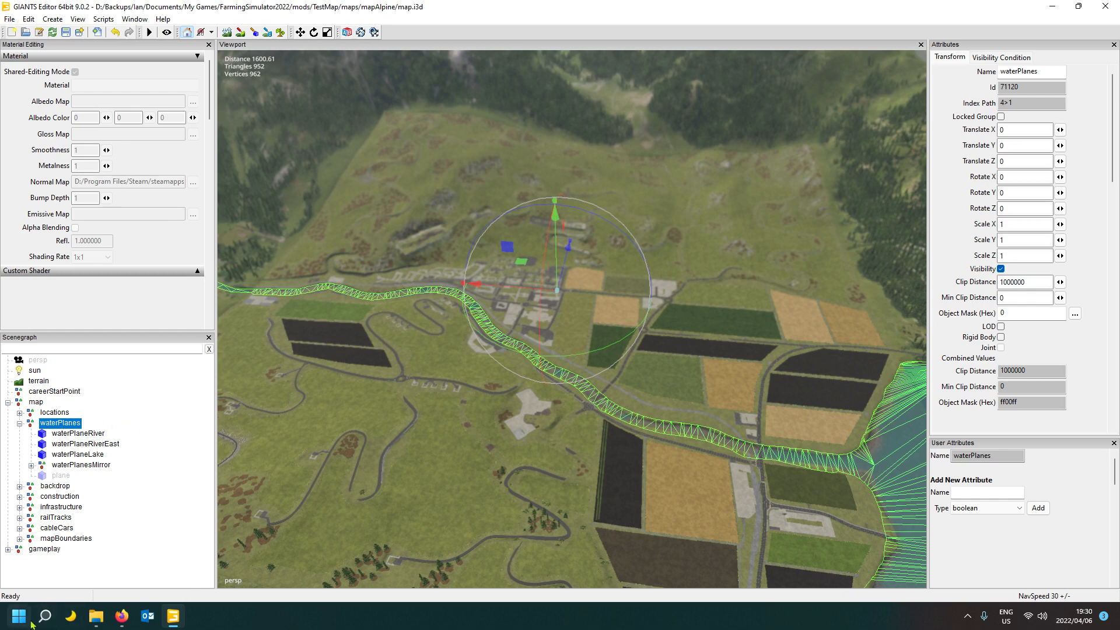
mouse_move(98, 624)
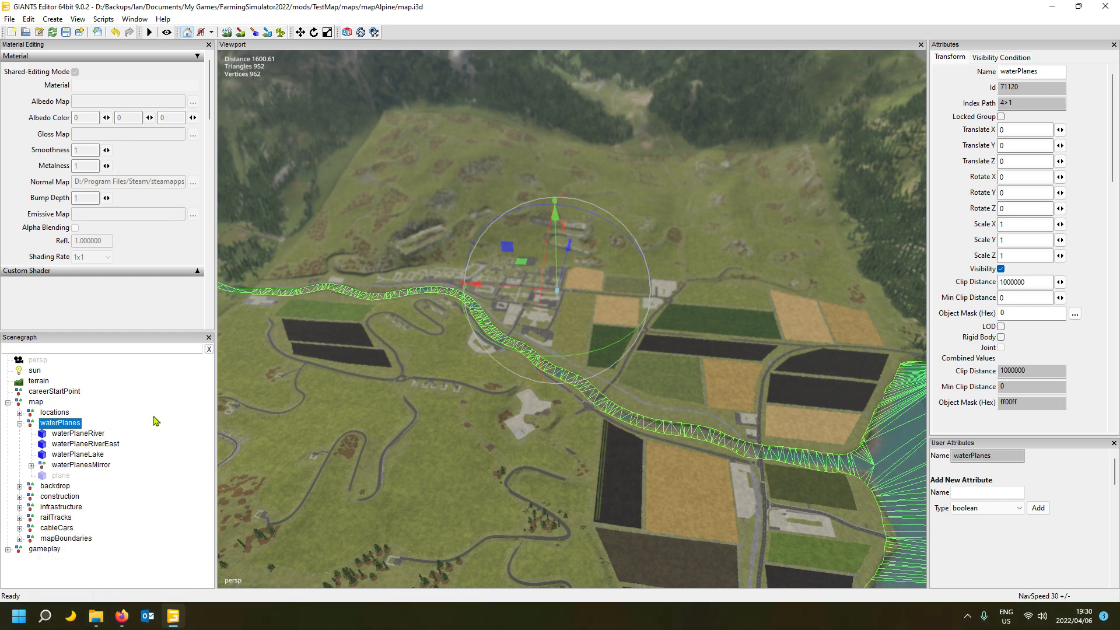
click(61, 425)
click(99, 434)
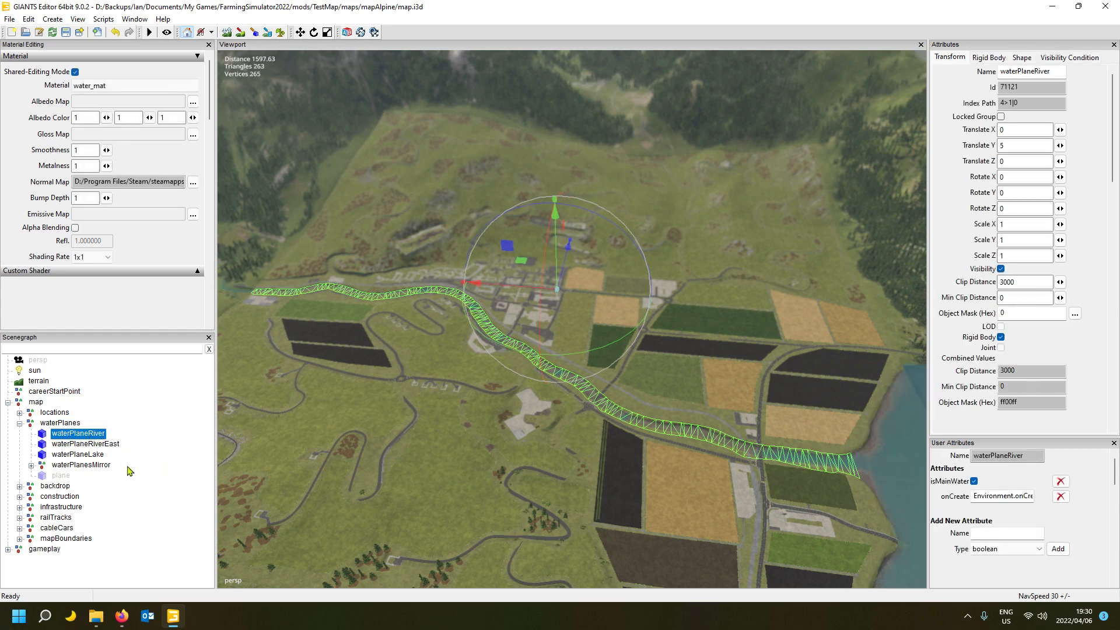
click(73, 446)
alt+drag(415, 434, 369, 386)
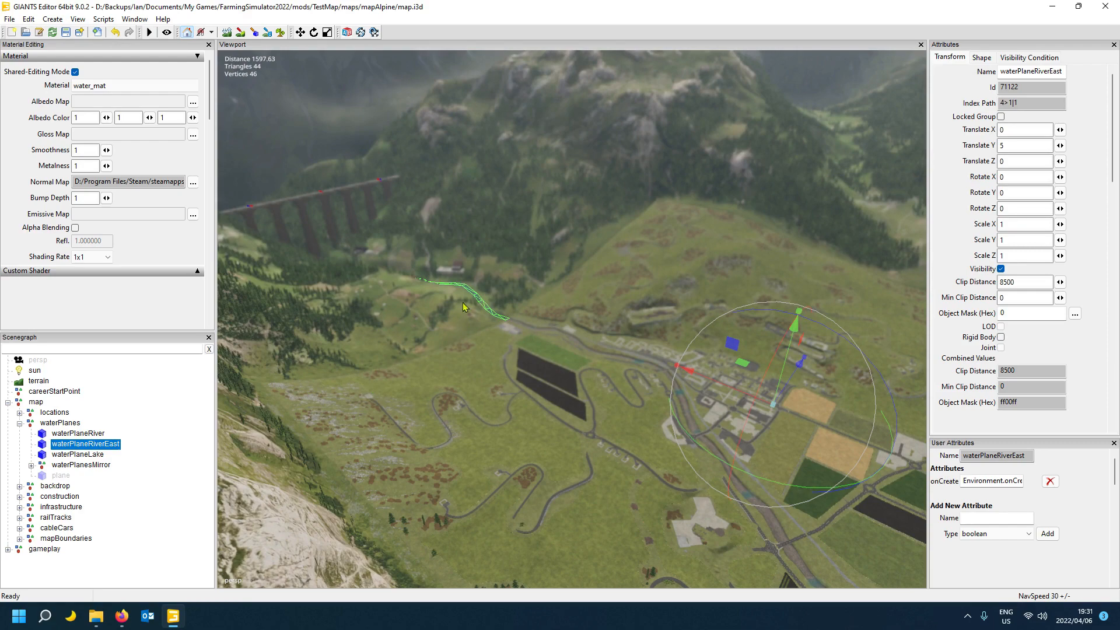
alt+drag(498, 343, 703, 461)
click(101, 455)
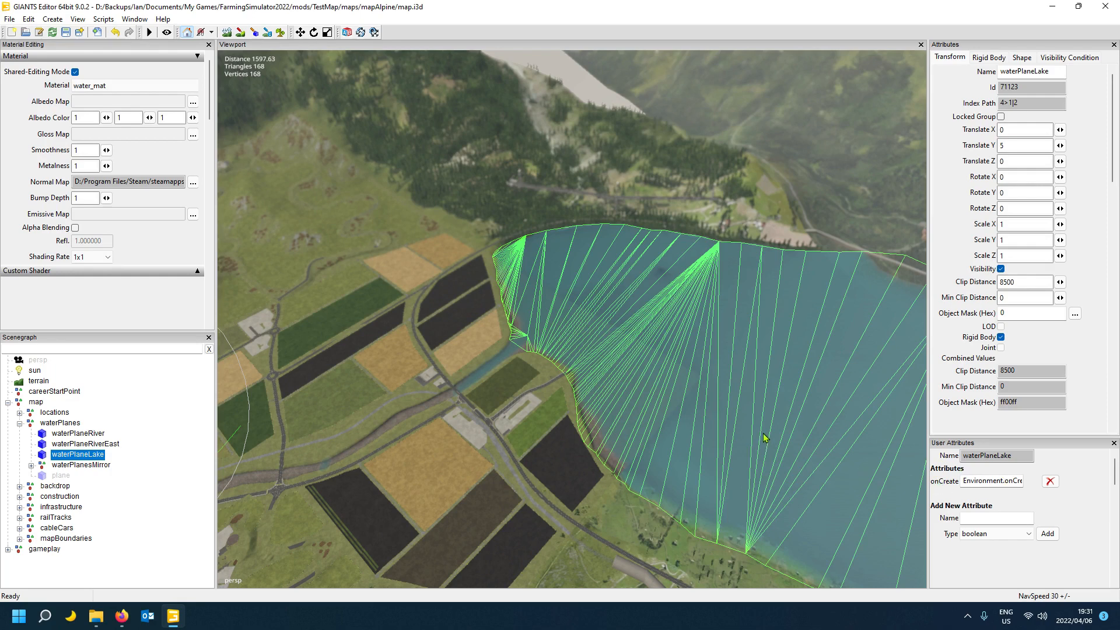
- Read the full onCreate user attribute of waterPlaneLake and look over the whole valley
click(964, 482)
key(End)
key(Home)
click(171, 422)
alt+drag(558, 427, 404, 402)
scroll(406, 406, down, 2)
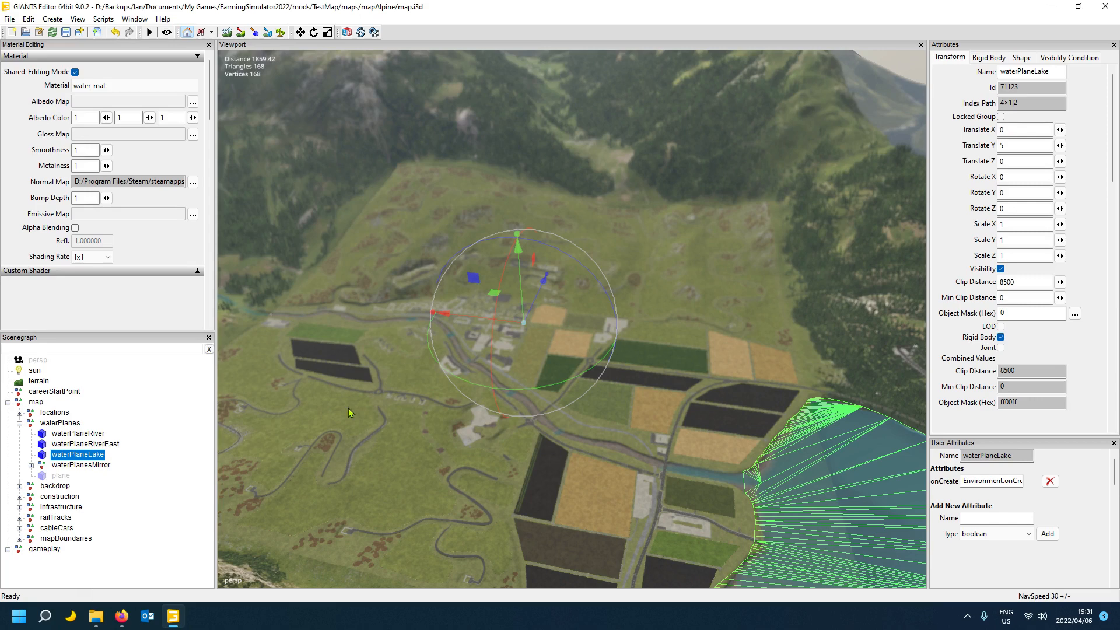
- Compare the attributes and user attributes of waterPlaneRiver with those of the hidden plane
click(73, 433)
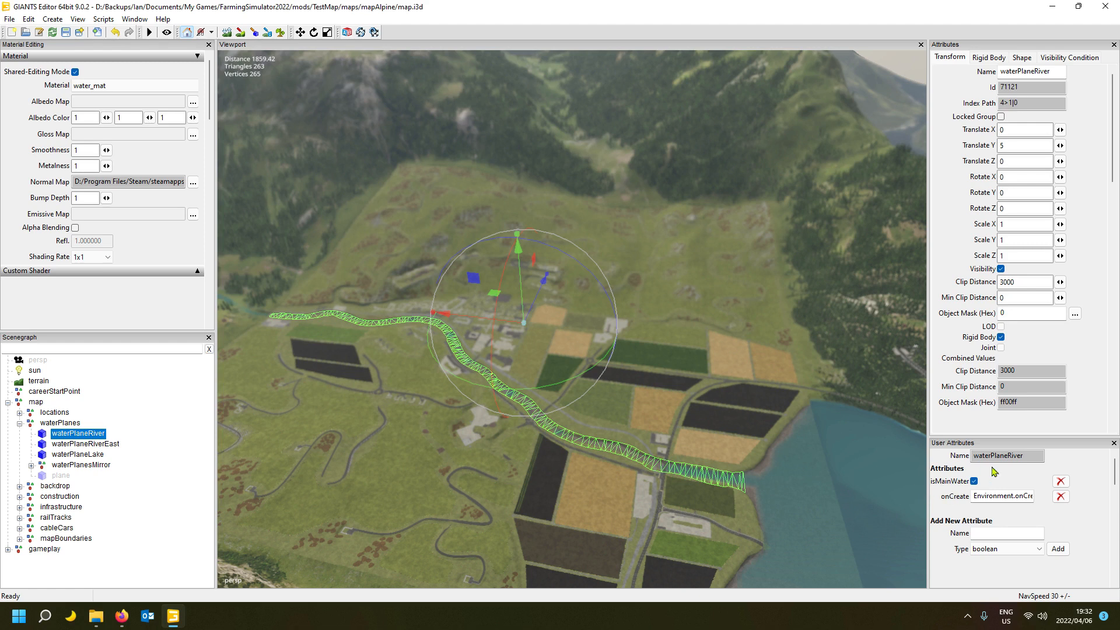
click(61, 476)
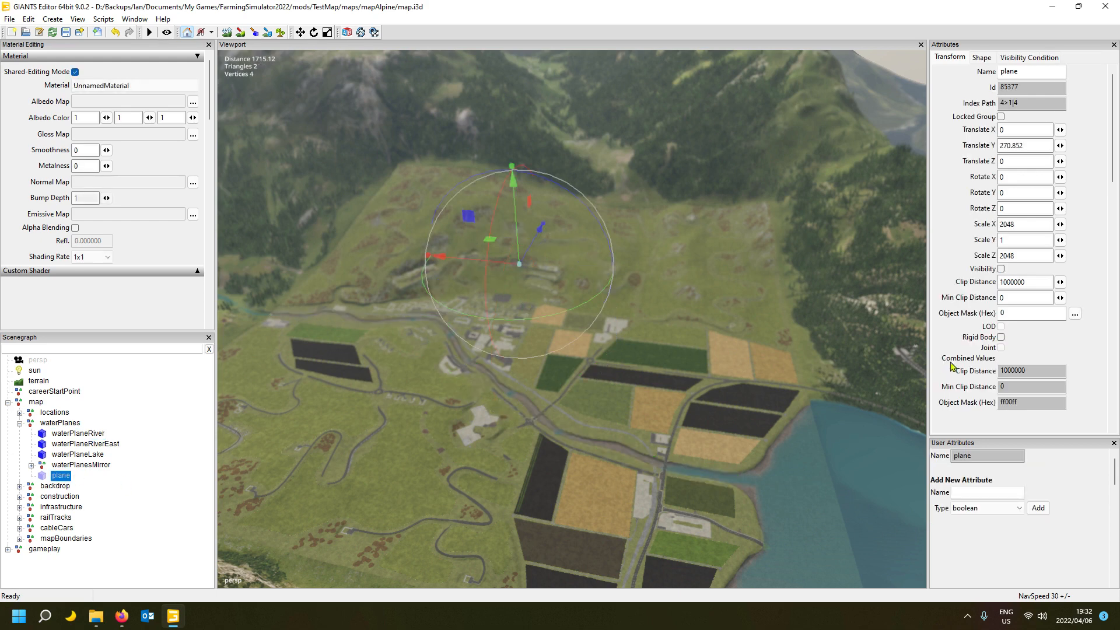
click(70, 434)
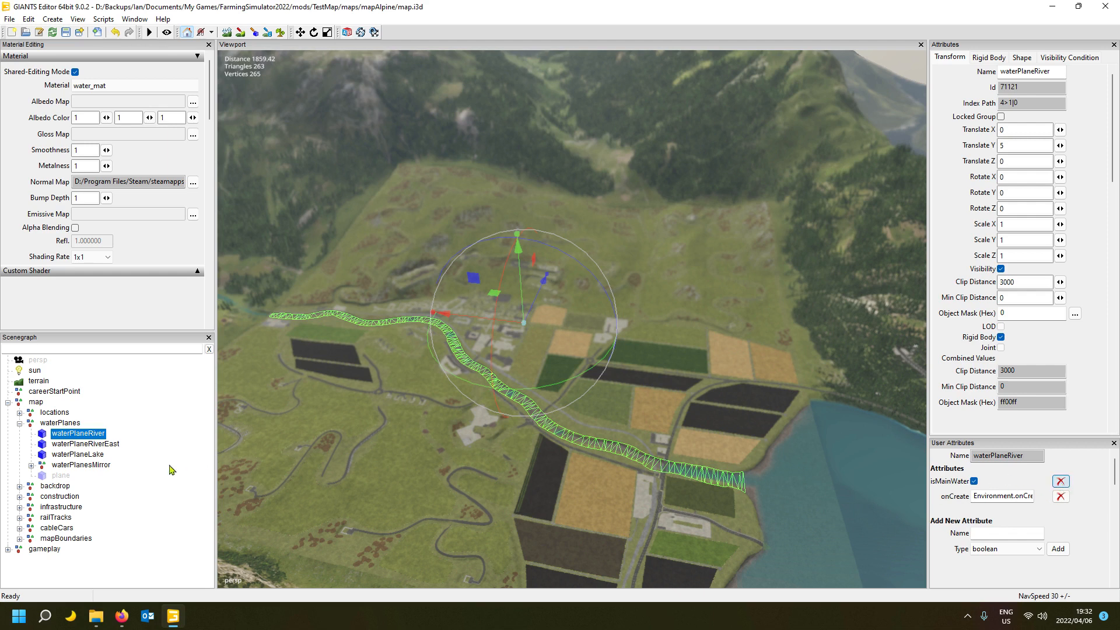
click(61, 476)
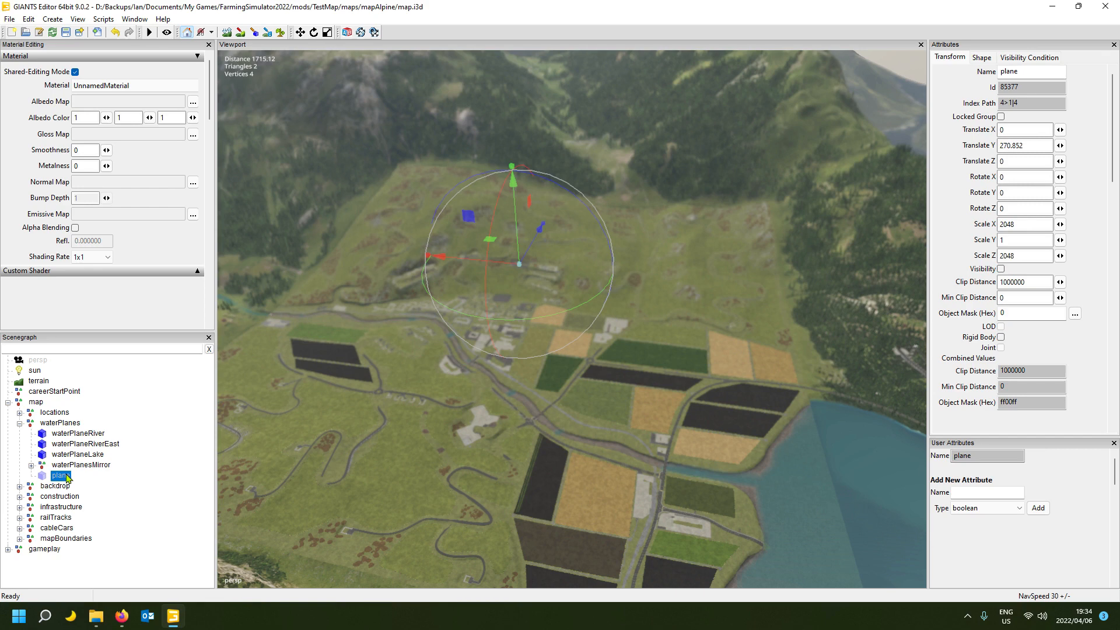
- Open Material Editing for waterPlaneRiver to examine its water_mat material
click(74, 435)
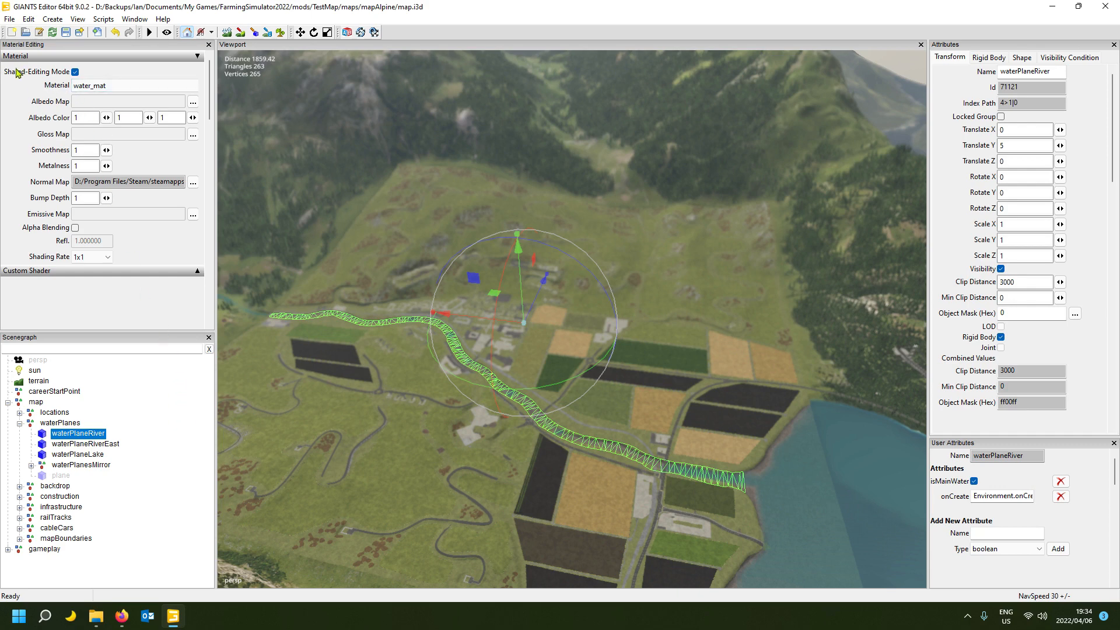
click(135, 19)
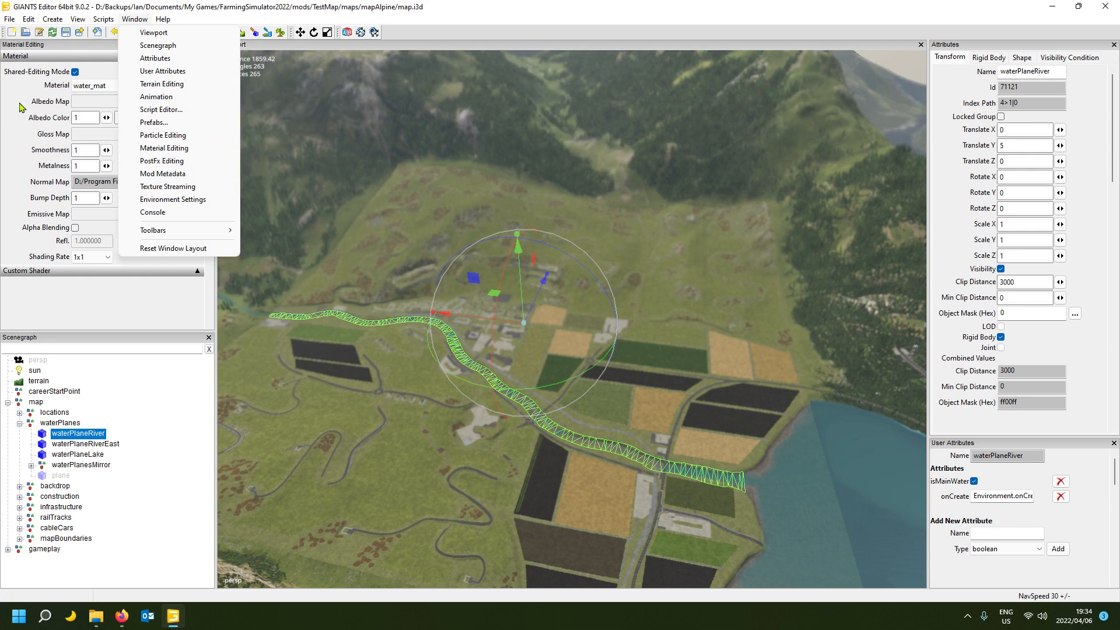
click(165, 149)
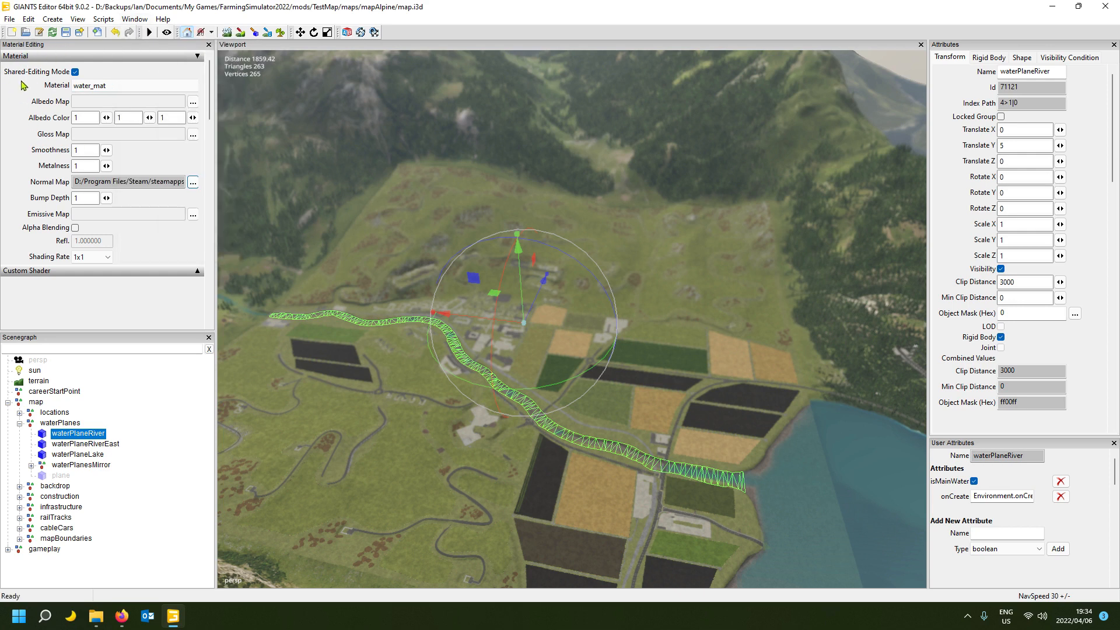
- Examine the waterPlaneRiver mesh along the valley and where its end meets the lake
click(84, 444)
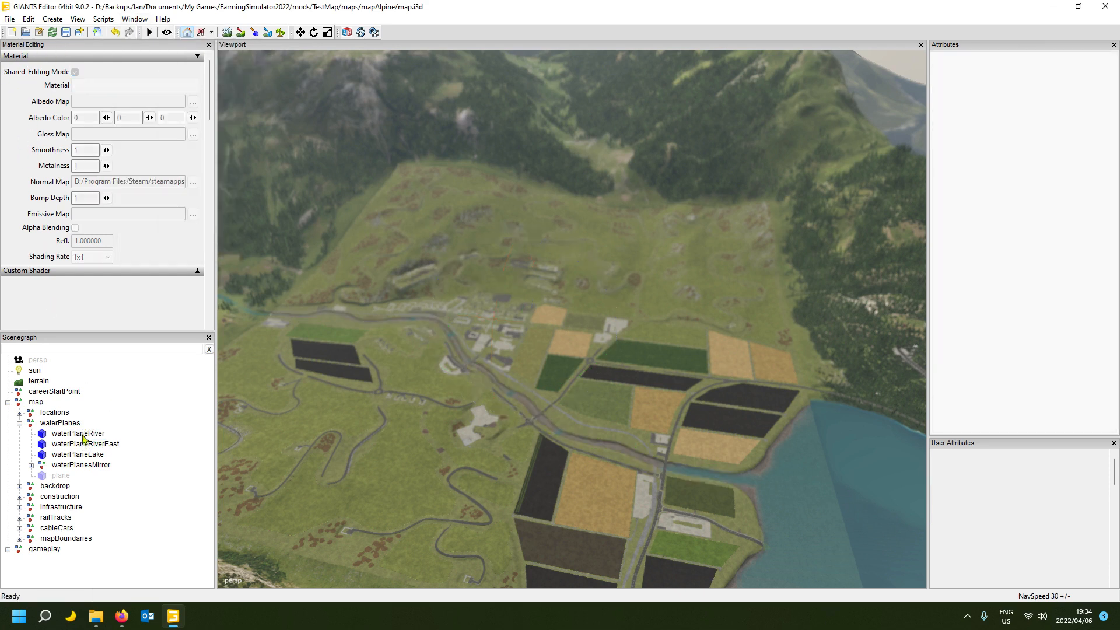
click(82, 434)
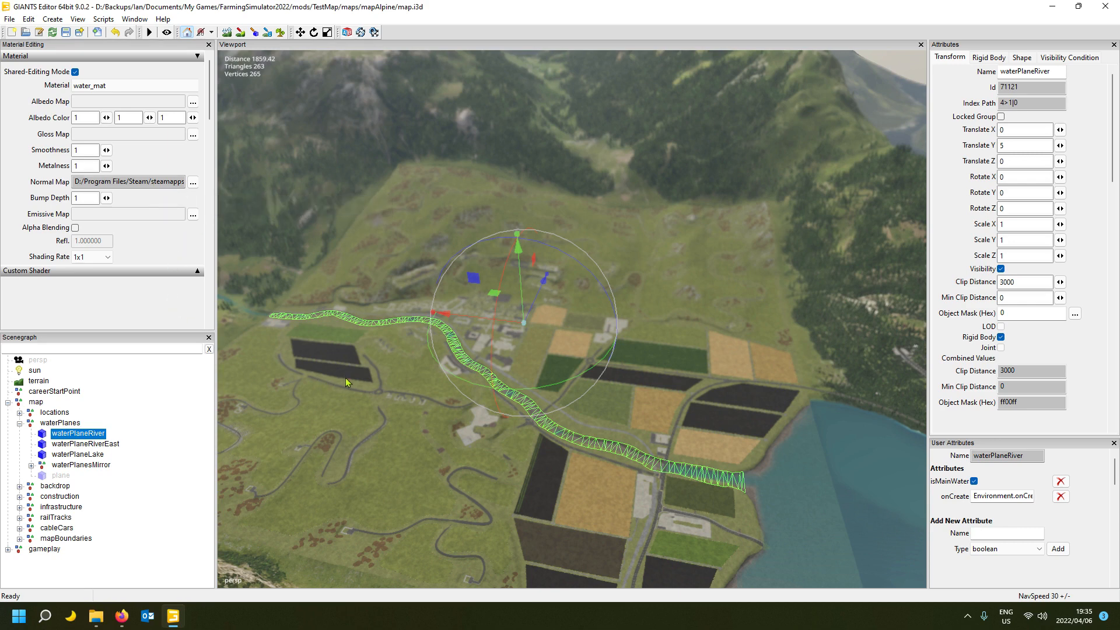
middle_drag(346, 377, 453, 415)
scroll(454, 415, up, 8)
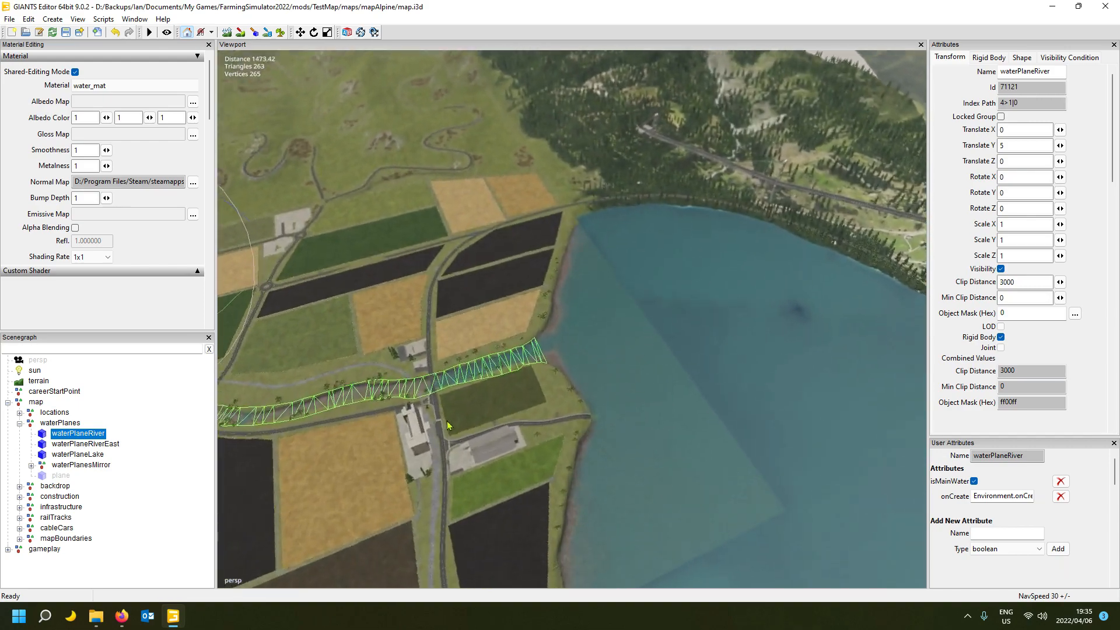
scroll(453, 419, up, 3)
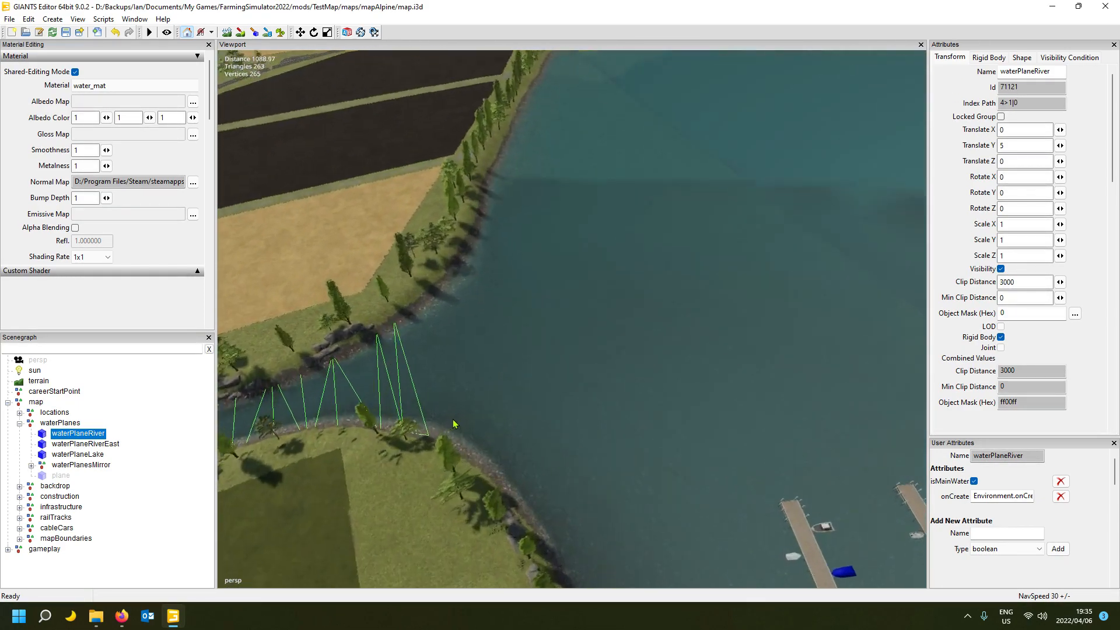
alt+drag(452, 419, 579, 395)
scroll(408, 427, up, 4)
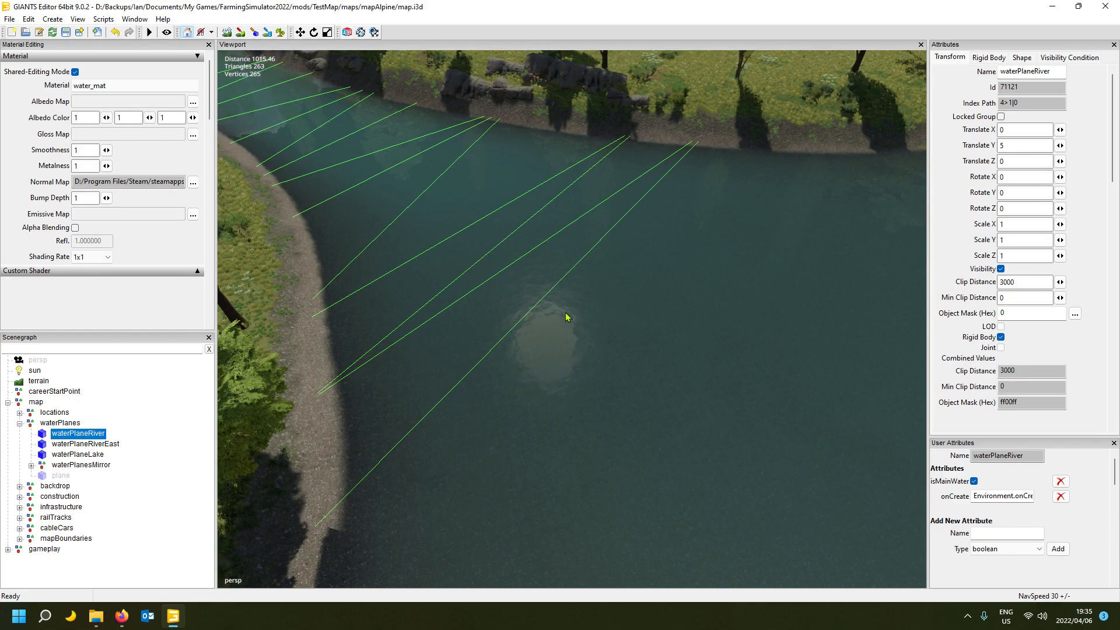
alt+drag(530, 377, 543, 353)
scroll(586, 356, down, 5)
scroll(430, 296, up, 3)
scroll(563, 357, down, 3)
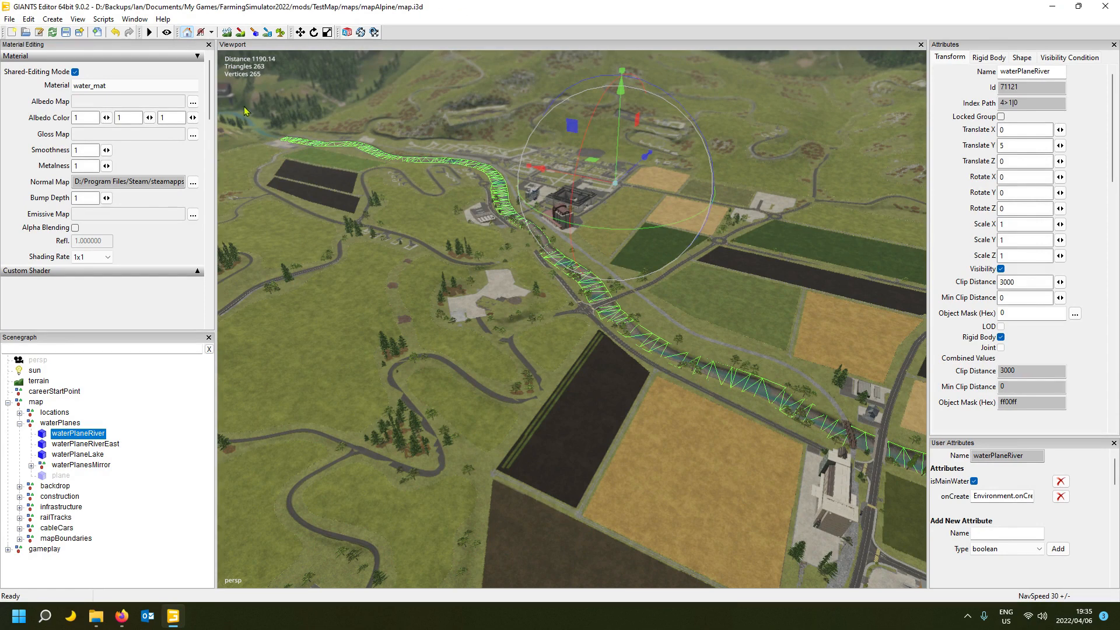
- Compare the attributes and map coverage of waterPlaneRiverEast, waterPlaneLake and the waterPlanesMirror group
click(91, 447)
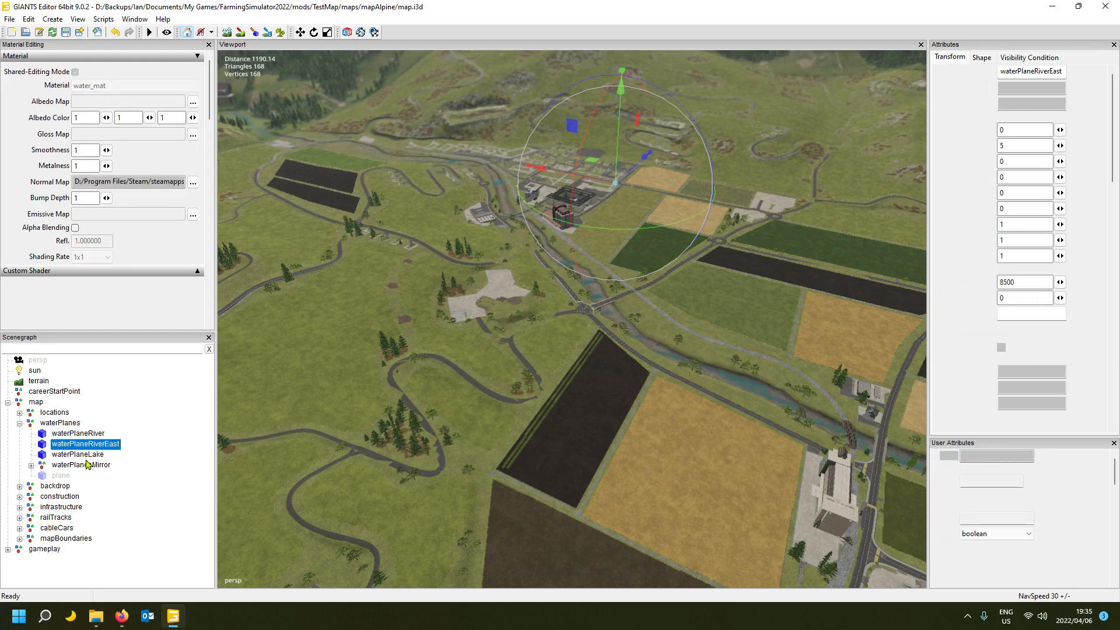
click(86, 455)
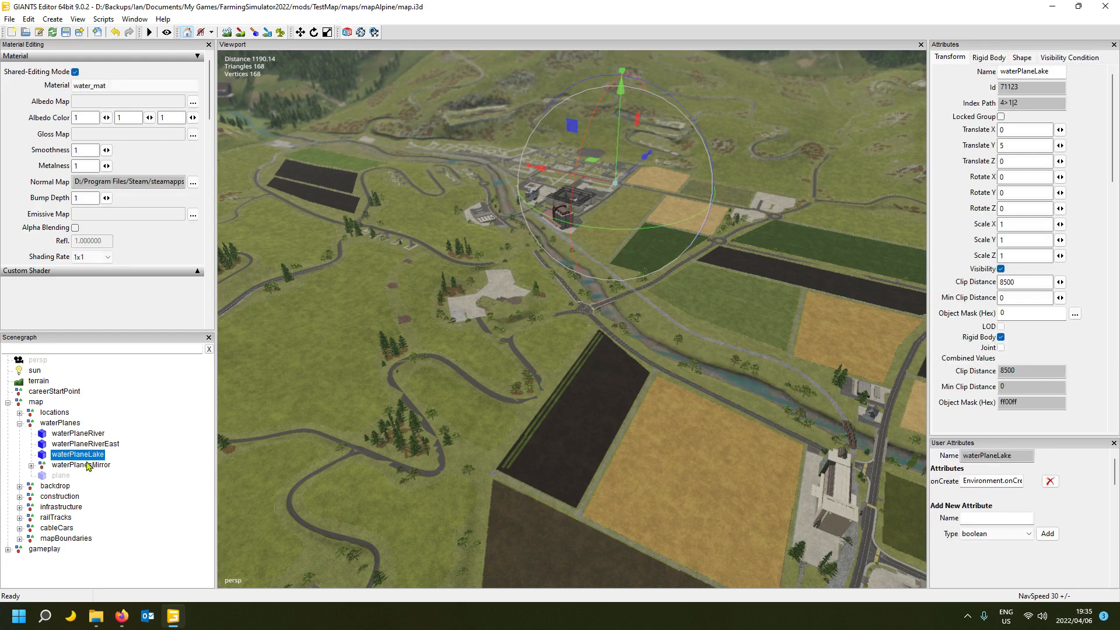
click(85, 470)
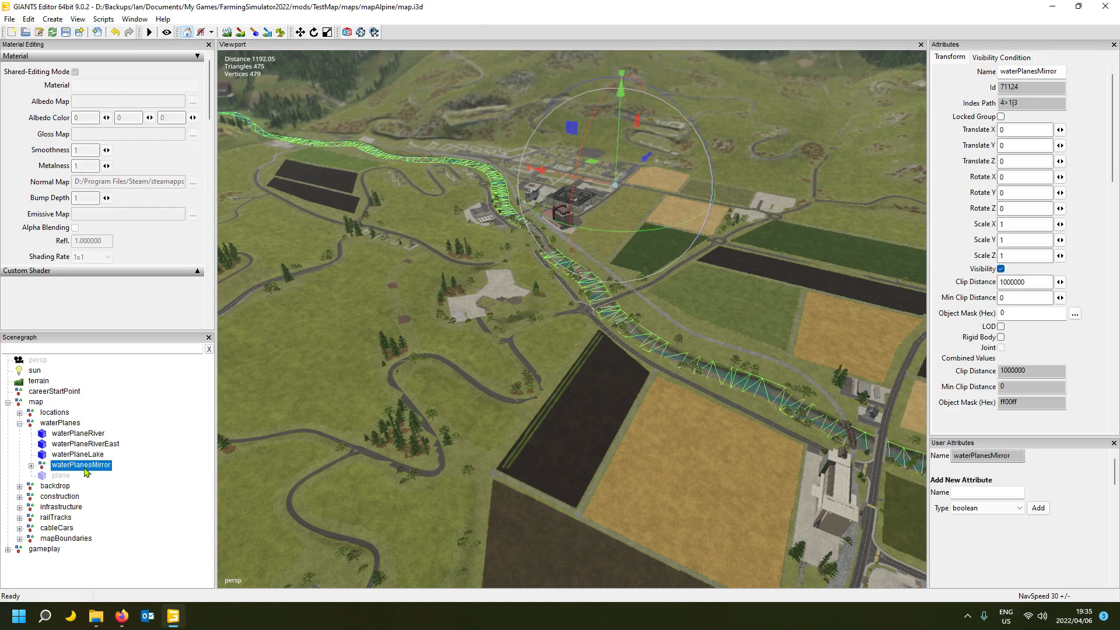
mouse_move(378, 391)
alt+mouse_down()
mouse_move(447, 397)
mouse_move(696, 372)
mouse_move(374, 385)
mouse_move(385, 377)
alt+mouse_up()
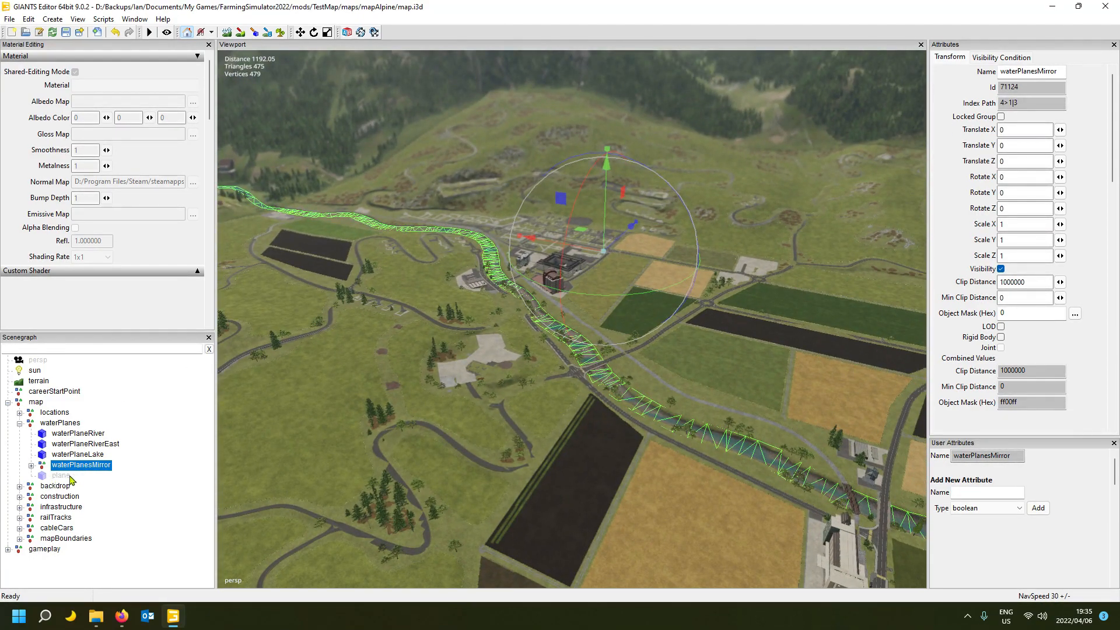
- Review the rigid body, shape and visibility condition settings of waterPlaneRiver
click(65, 435)
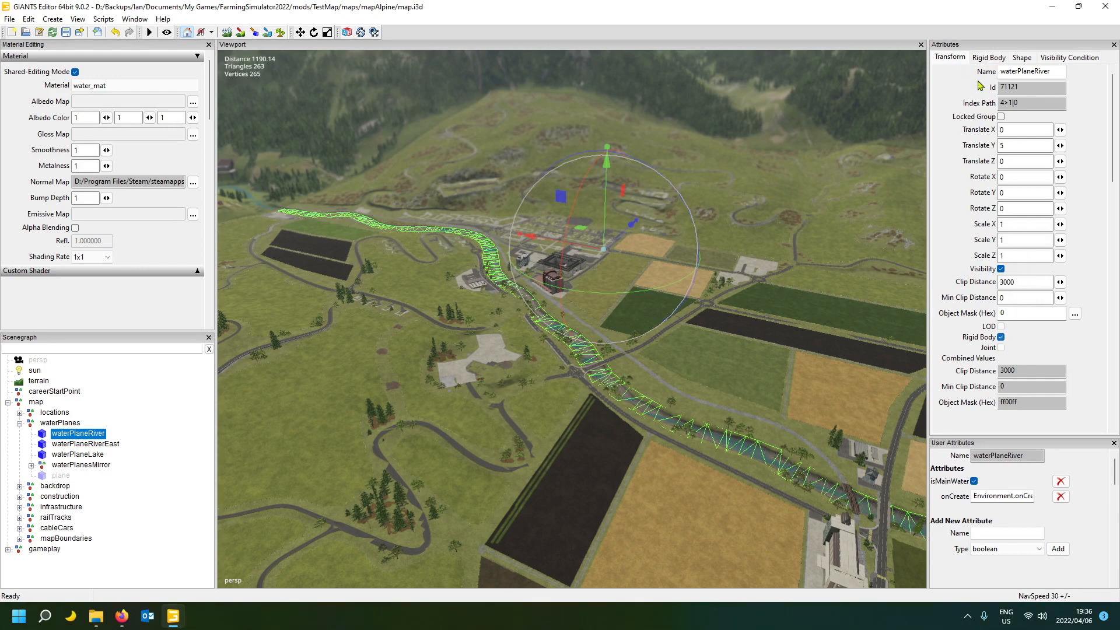
click(988, 58)
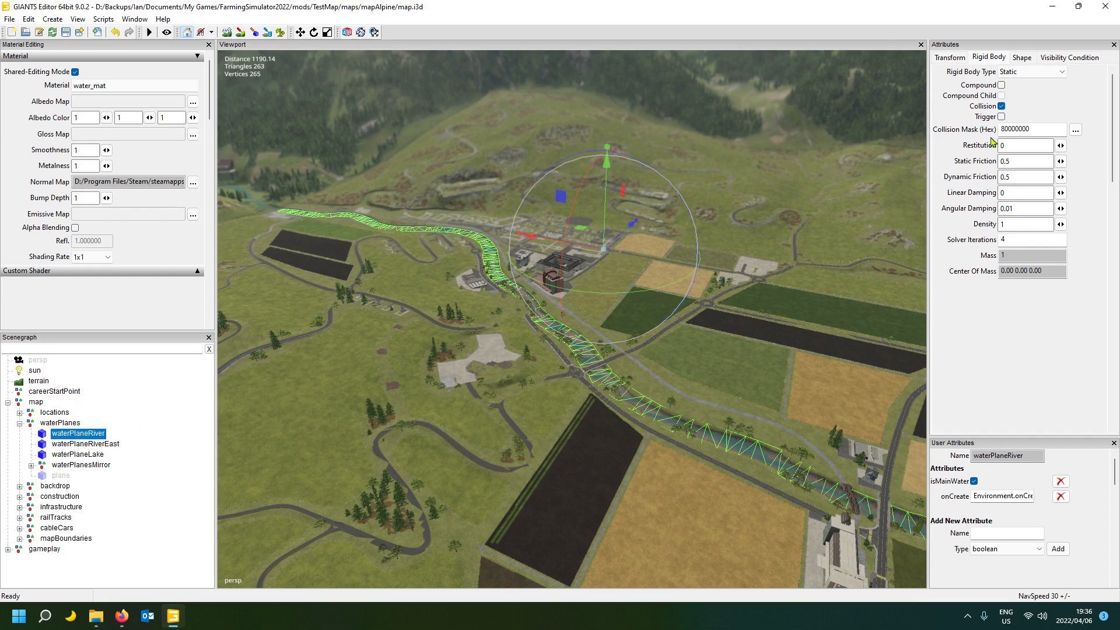
click(1022, 57)
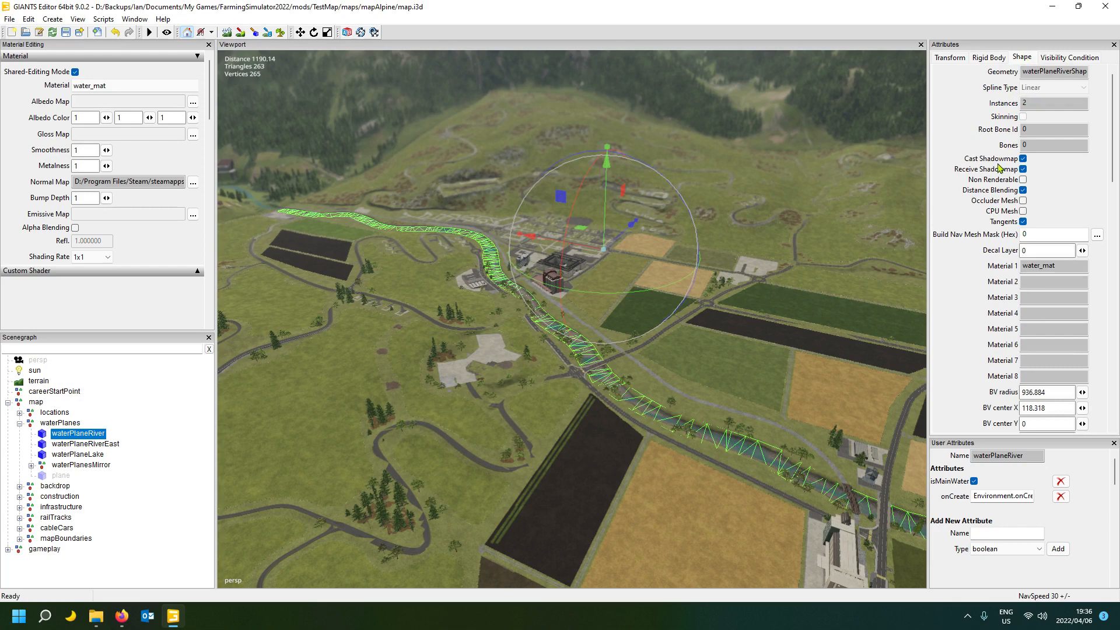
click(1094, 60)
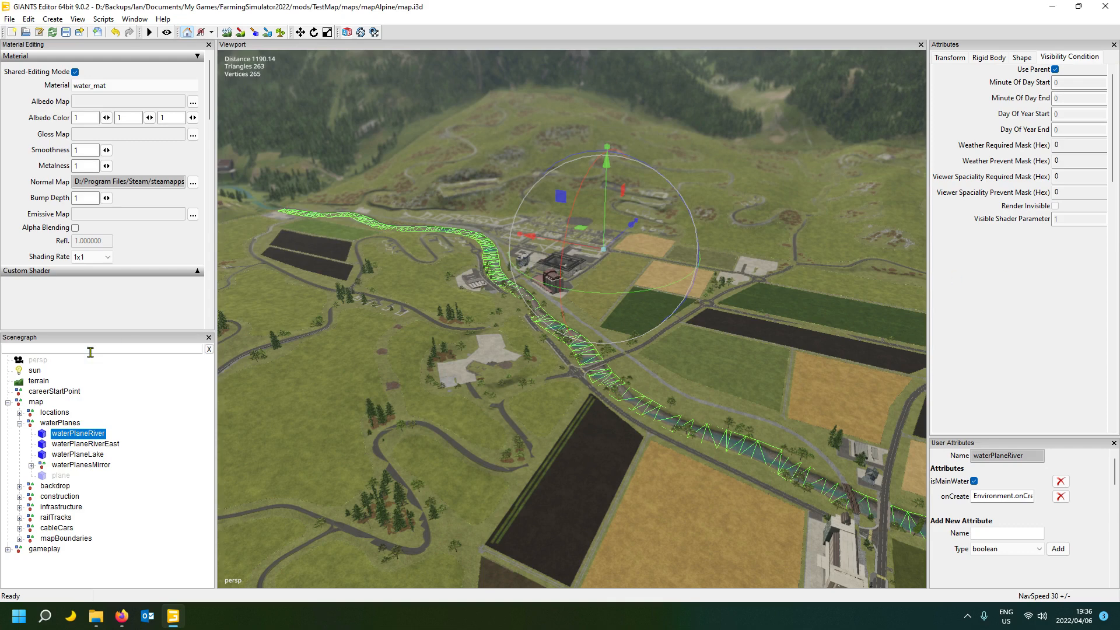
click(134, 430)
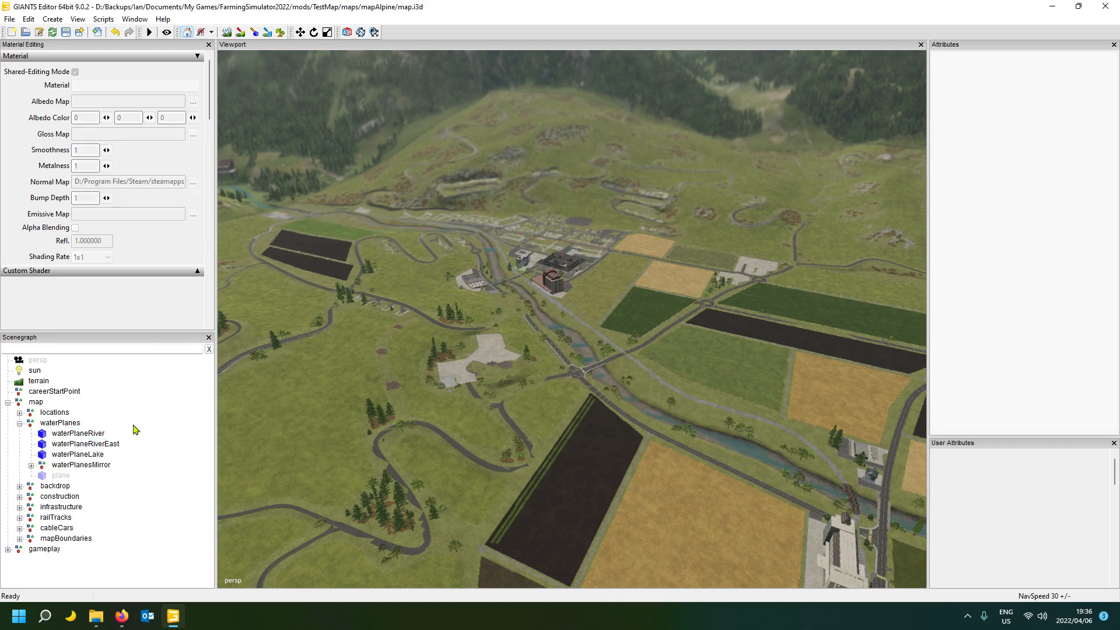
- Turn on visibility for the hidden plane in the waterPlanes group
click(62, 476)
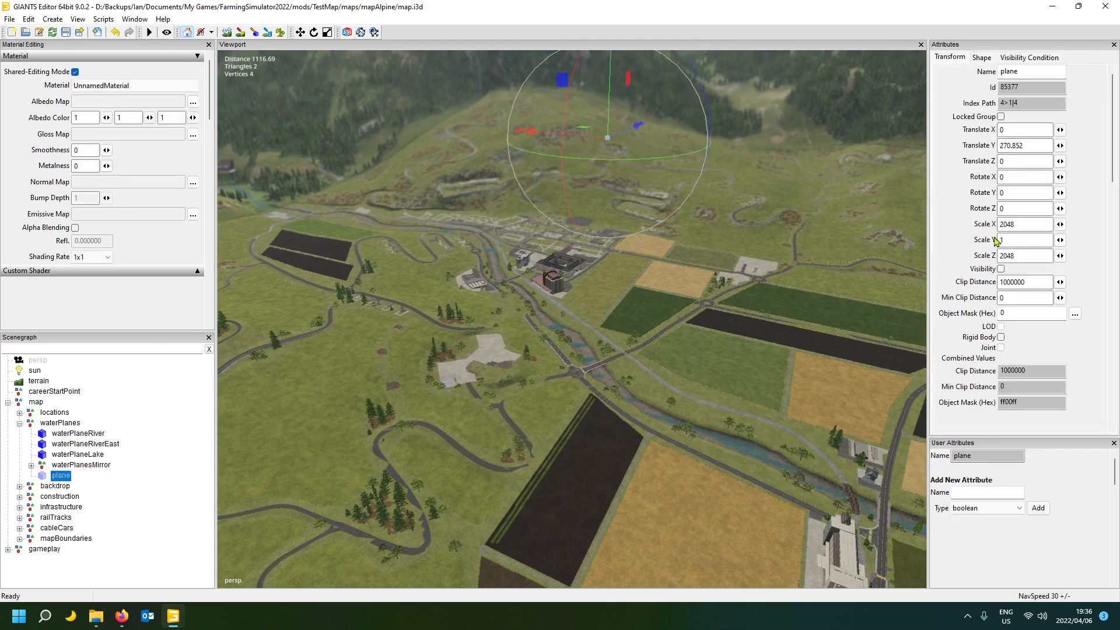
click(1001, 269)
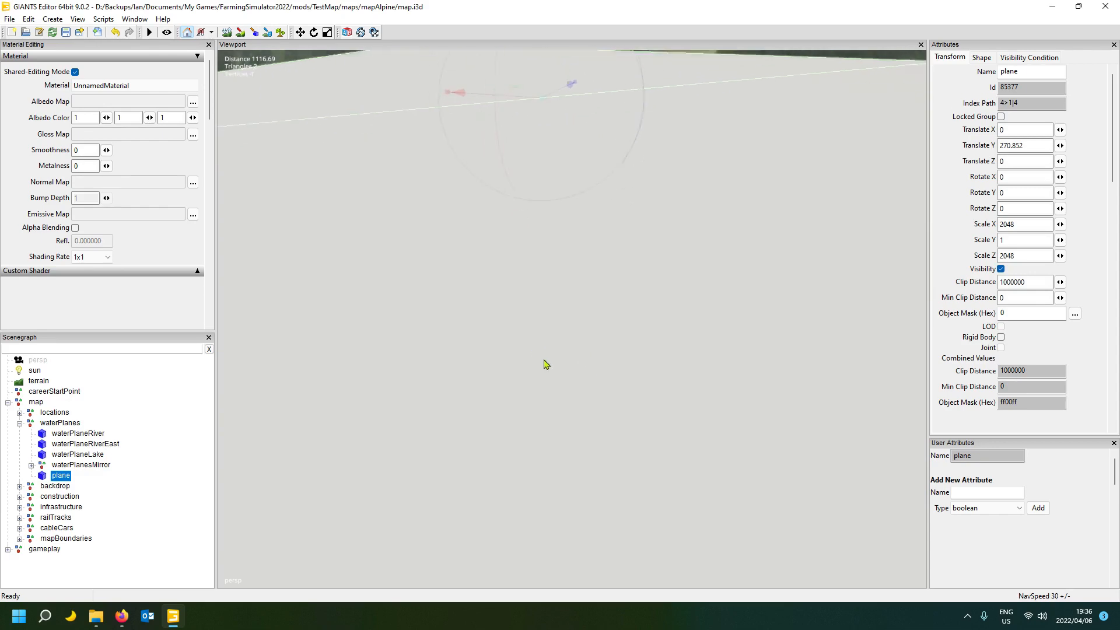
scroll(556, 378, down, 5)
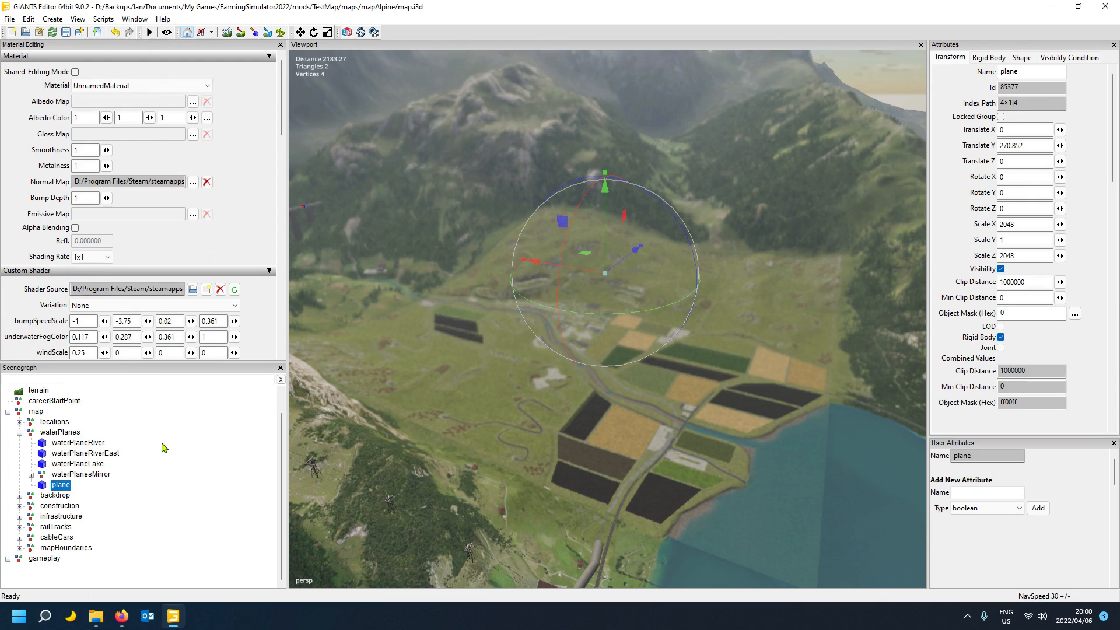
- Add a boolean user attribute named isMainWater to the plane, matching the one on waterPlaneRiver
click(80, 444)
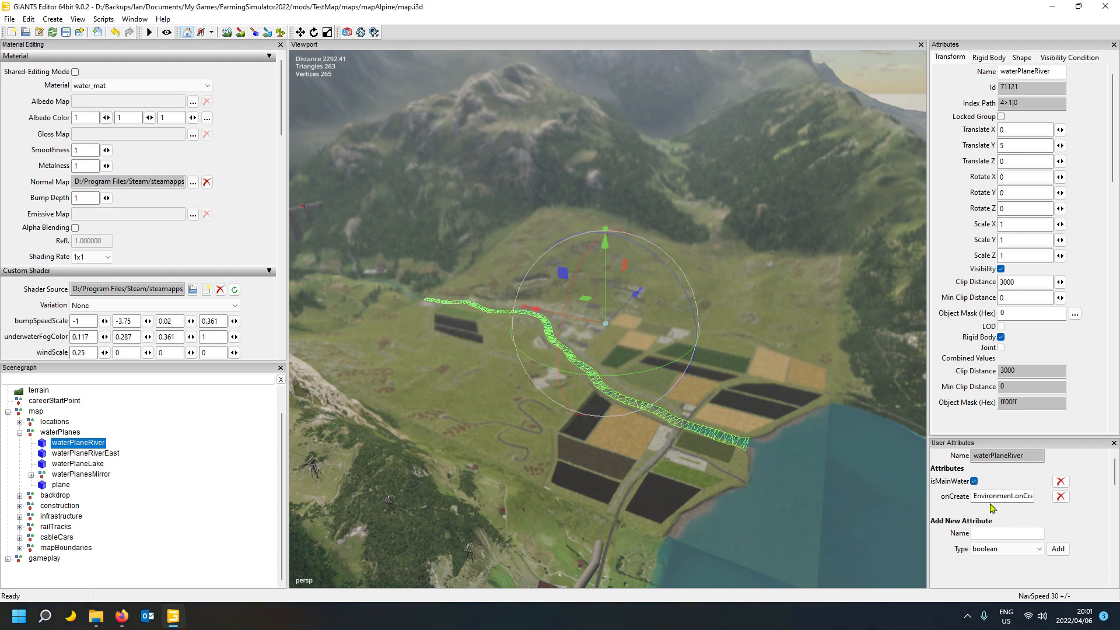
click(986, 533)
click(59, 486)
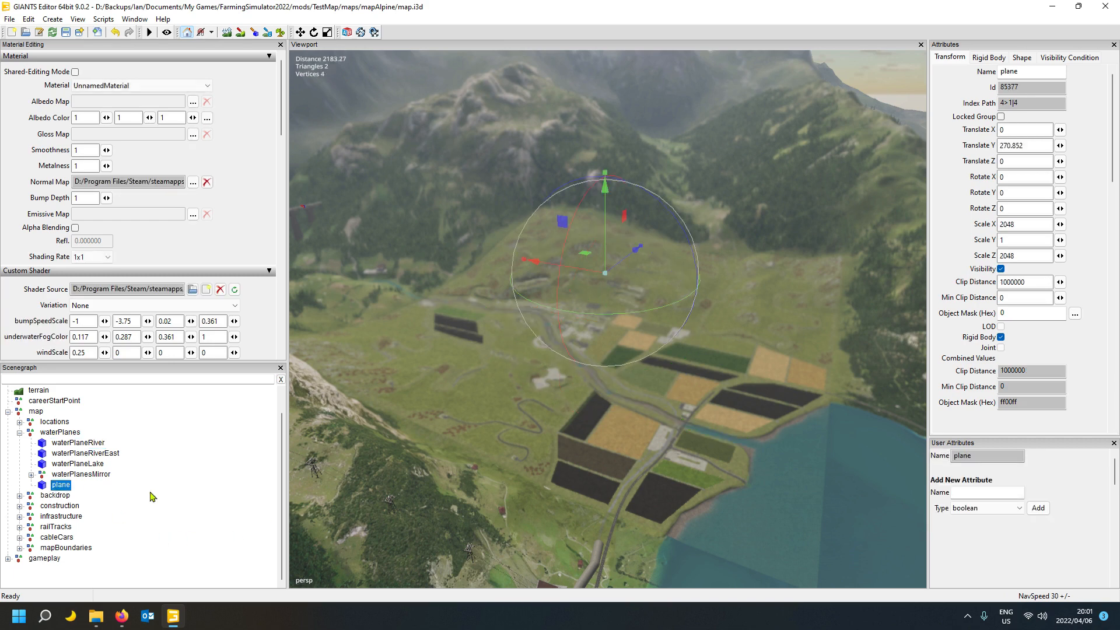
click(977, 494)
key(Tab)
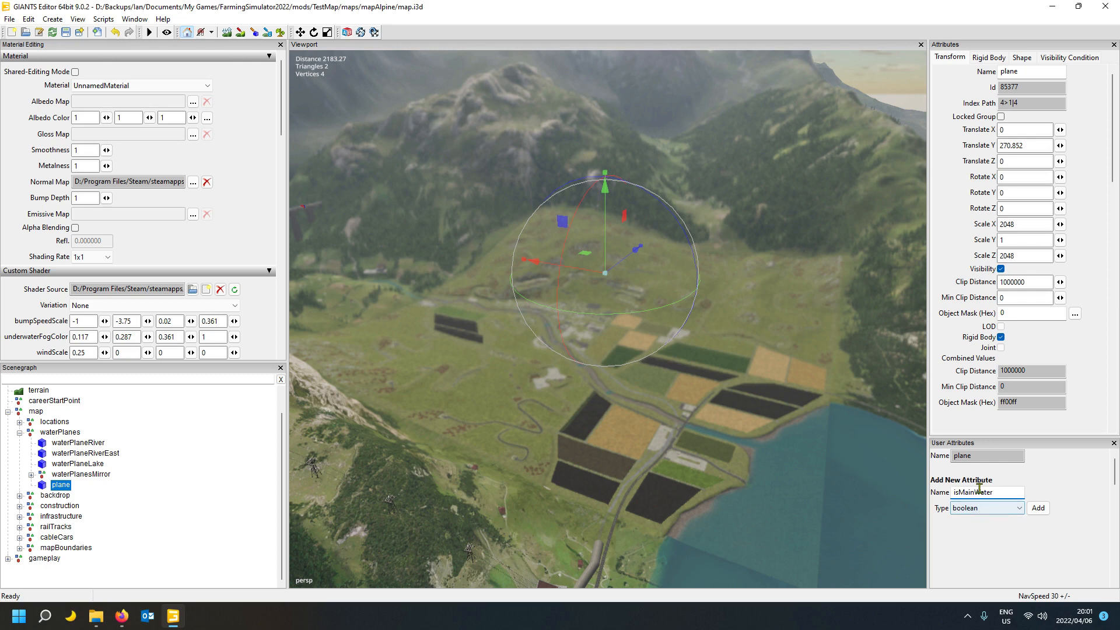
click(1039, 508)
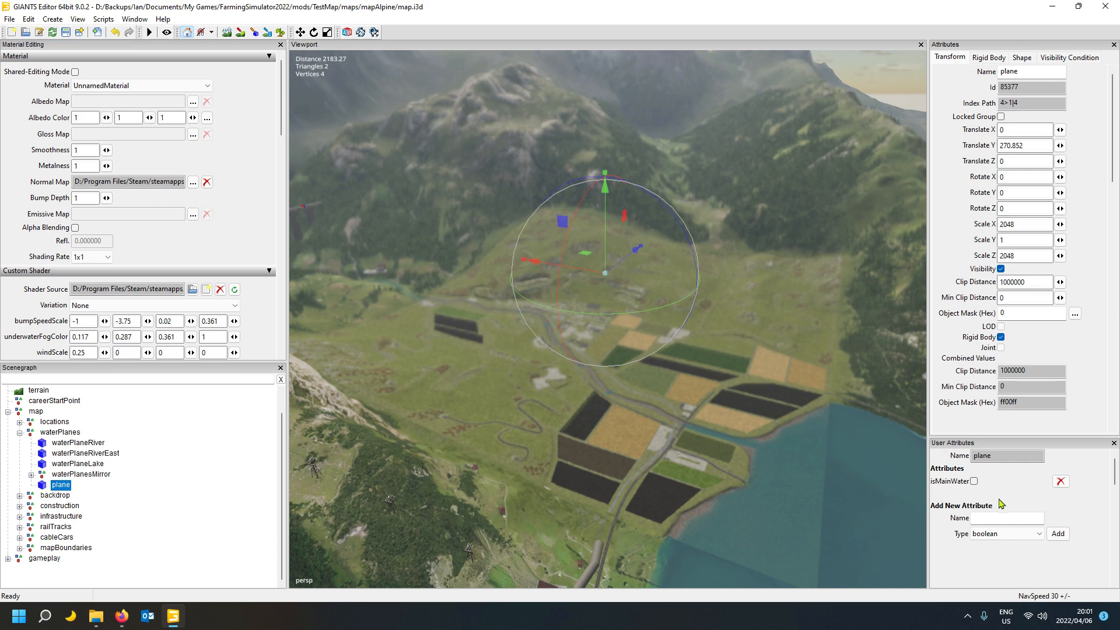
- Add a script callback user attribute named onCreate to the plane
click(1004, 518)
text(onCreate)
click(1013, 535)
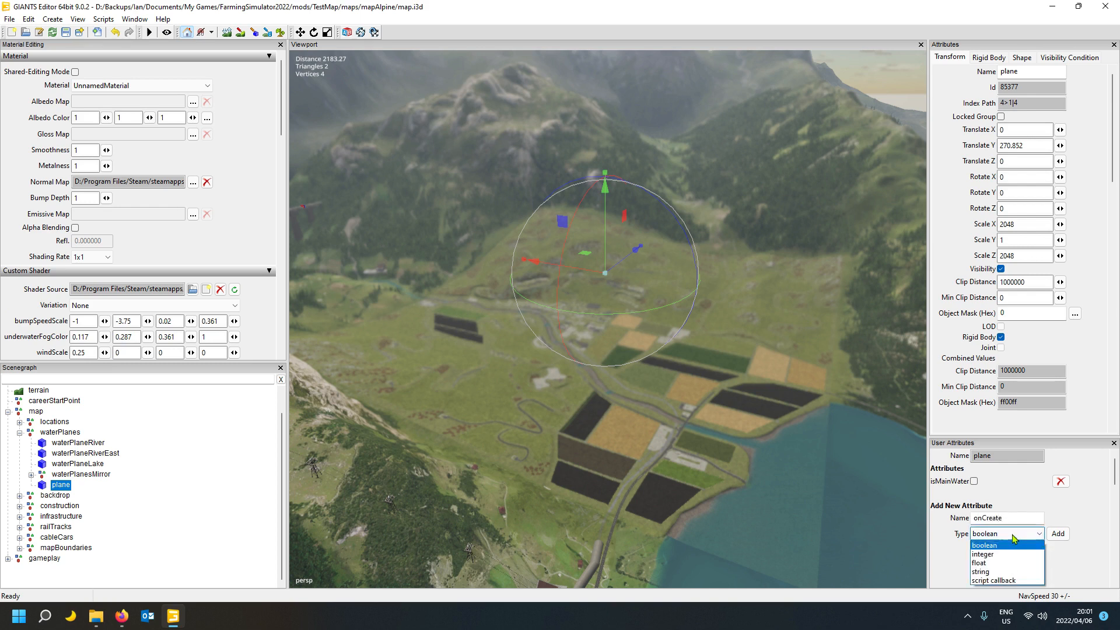
click(1021, 581)
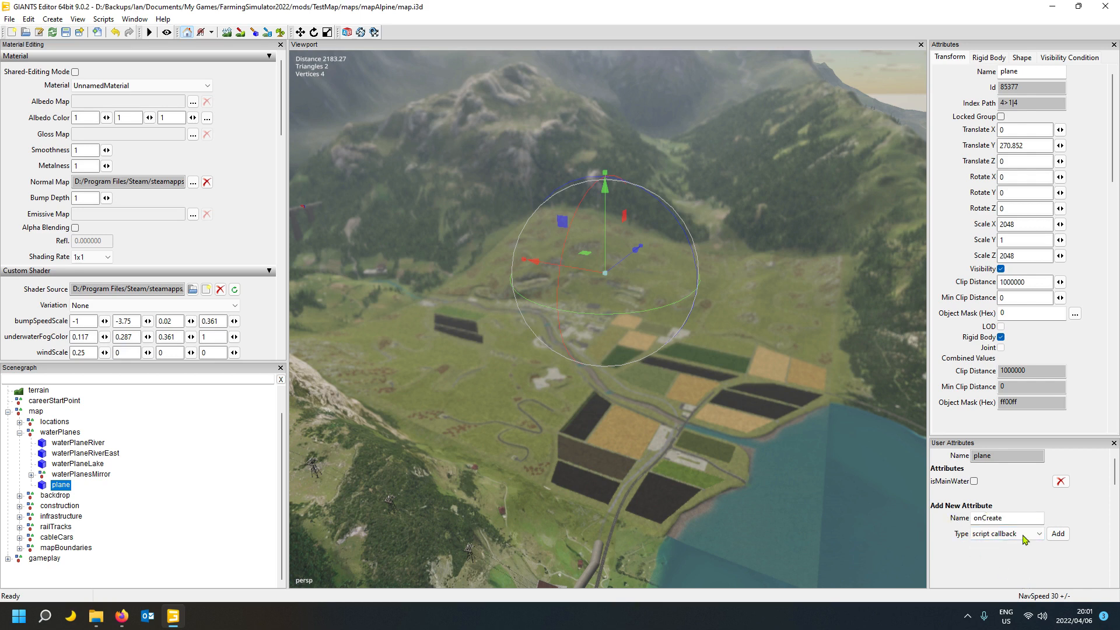
click(1058, 533)
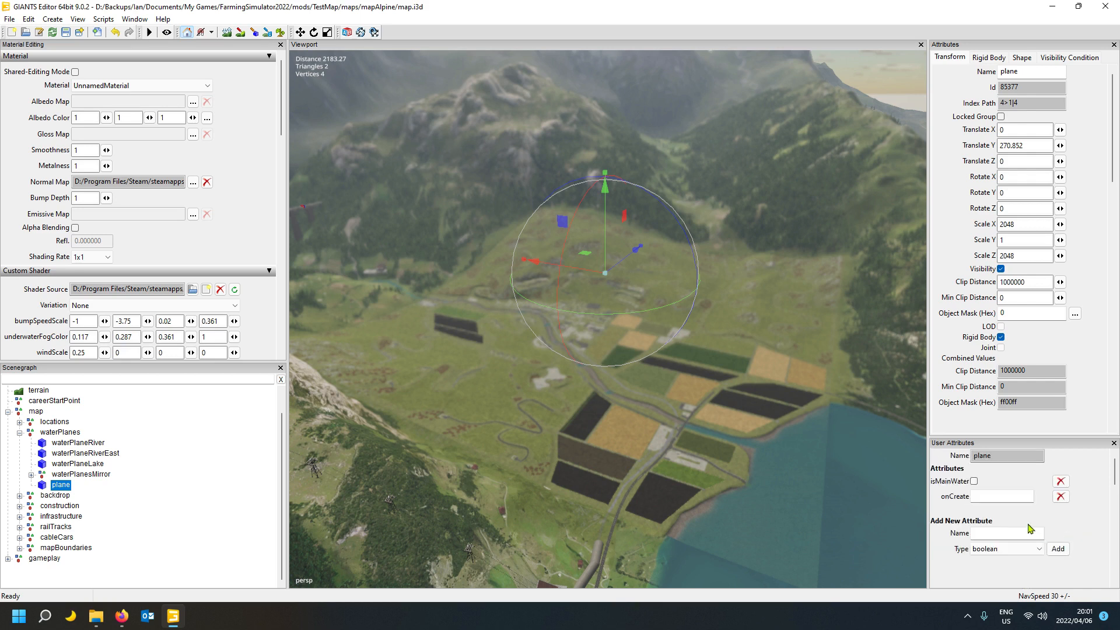
- Copy the onCreate value Environment.onCreateWater from waterPlaneRiver into the plane's onCreate attribute
click(1008, 497)
click(91, 443)
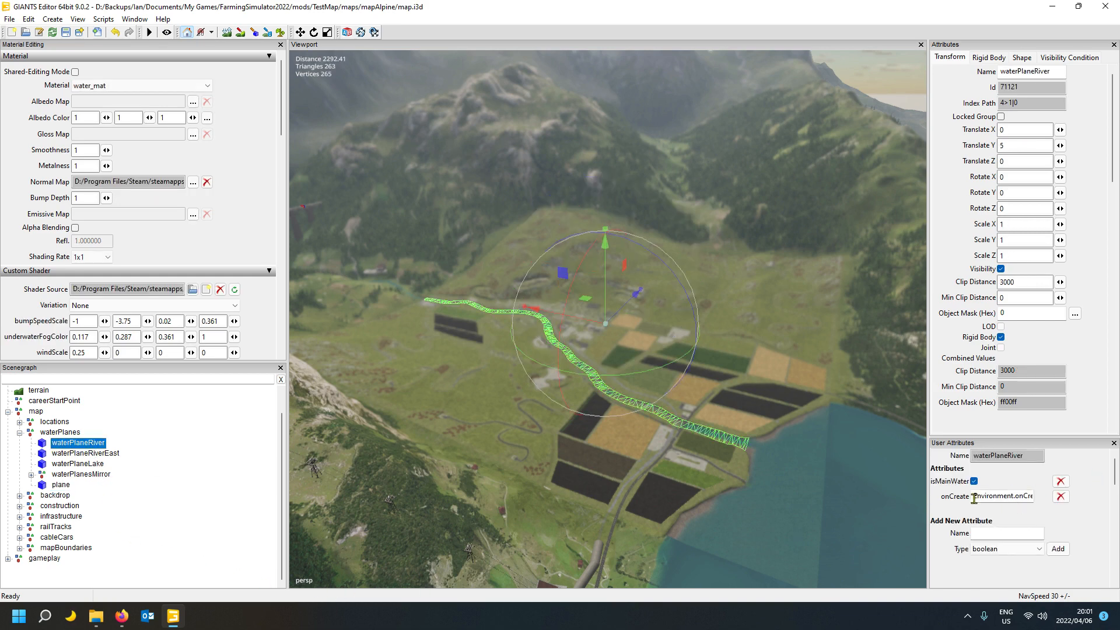
drag(974, 498, 1118, 495)
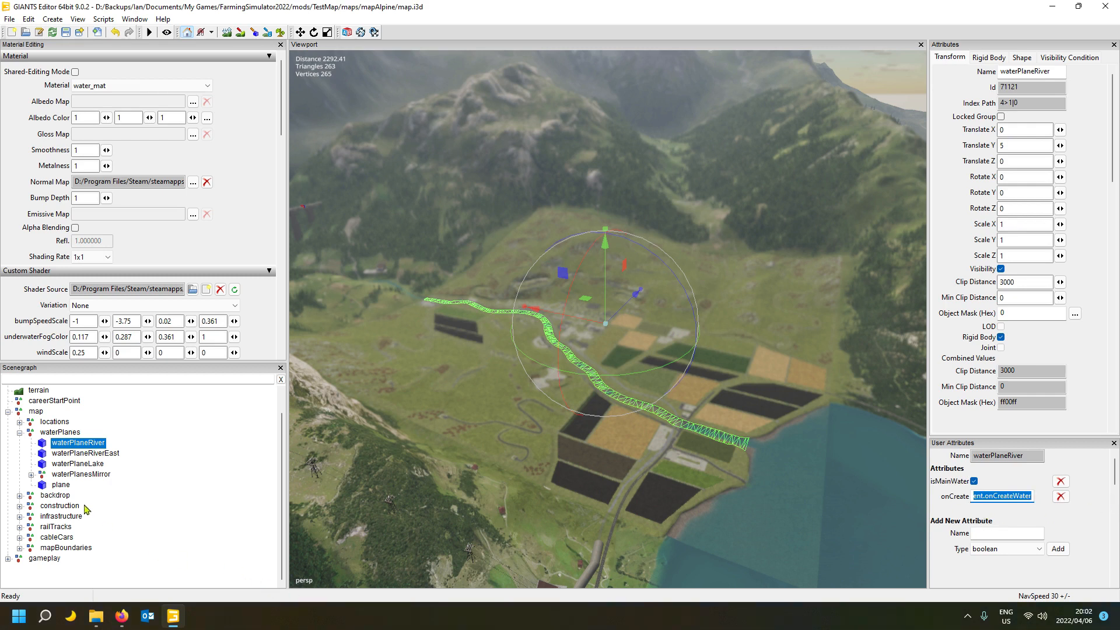
click(64, 484)
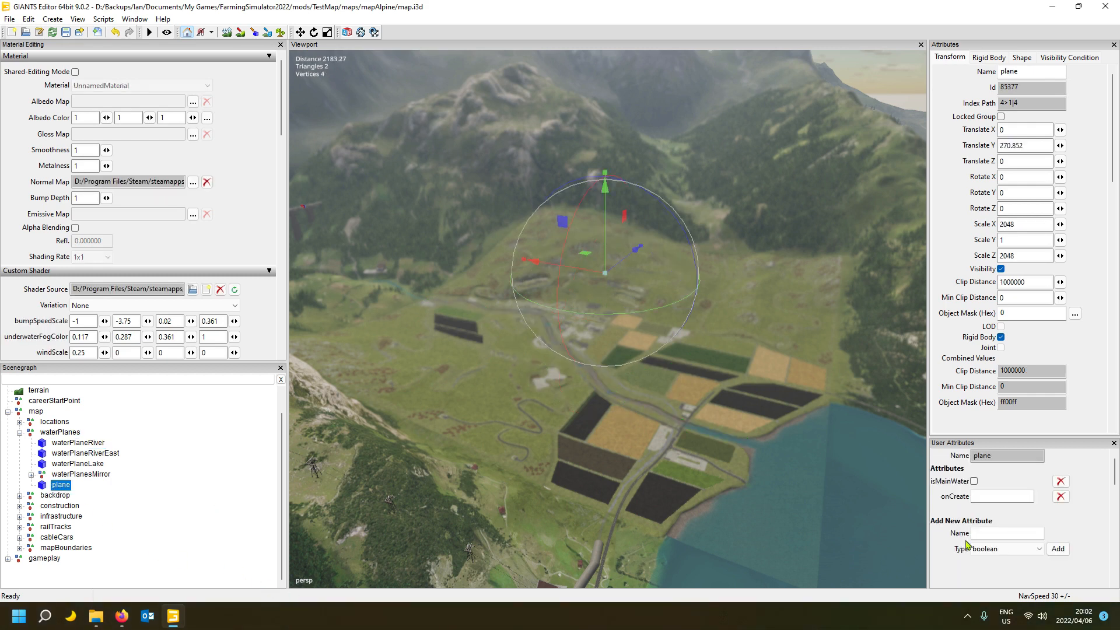
click(1001, 496)
key(ctrl+v)
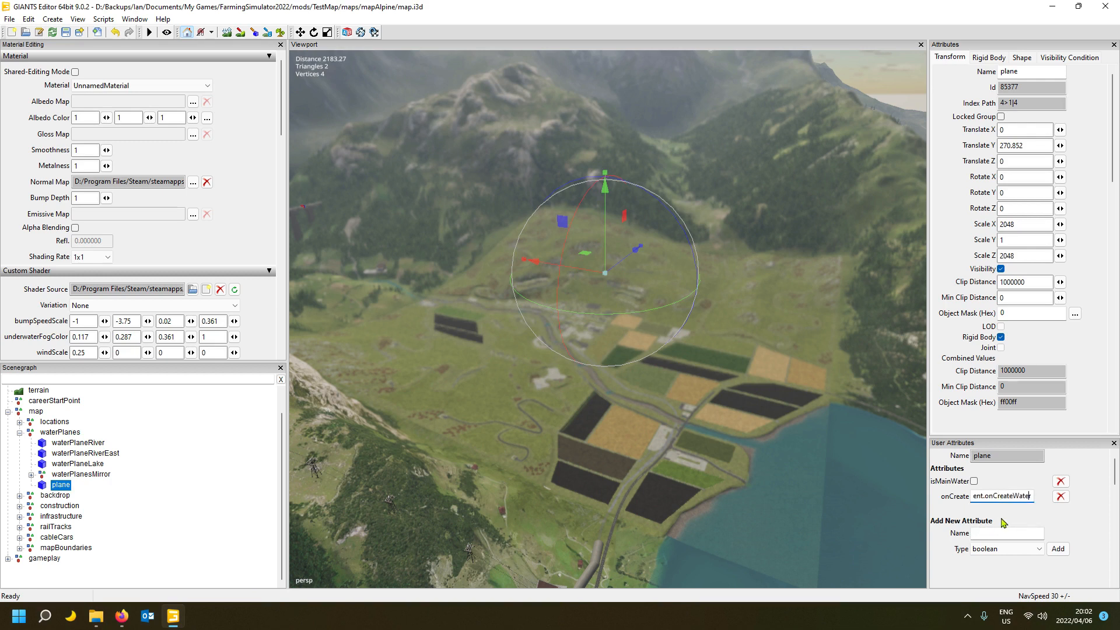
- Read through the full text of the plane's onCreate callback value
key(Left)
key(Left)
key(Left)
key(Left)
key(Left)
key(Left)
key(Left)
key(Left)
key(Left)
key(Left)
key(Left)
key(Left)
key(Left)
key(Left)
key(Left)
key(Left)
key(Left)
key(Left)
key(Left)
key(Left)
key(Right)
key(Right)
key(Right)
key(Right)
key(Right)
key(Right)
key(Right)
key(Right)
key(Right)
key(Right)
click(69, 489)
- Load oceanShader.xml from the Farming Simulator 22 data/shaders folder as the plane's custom shader
click(269, 272)
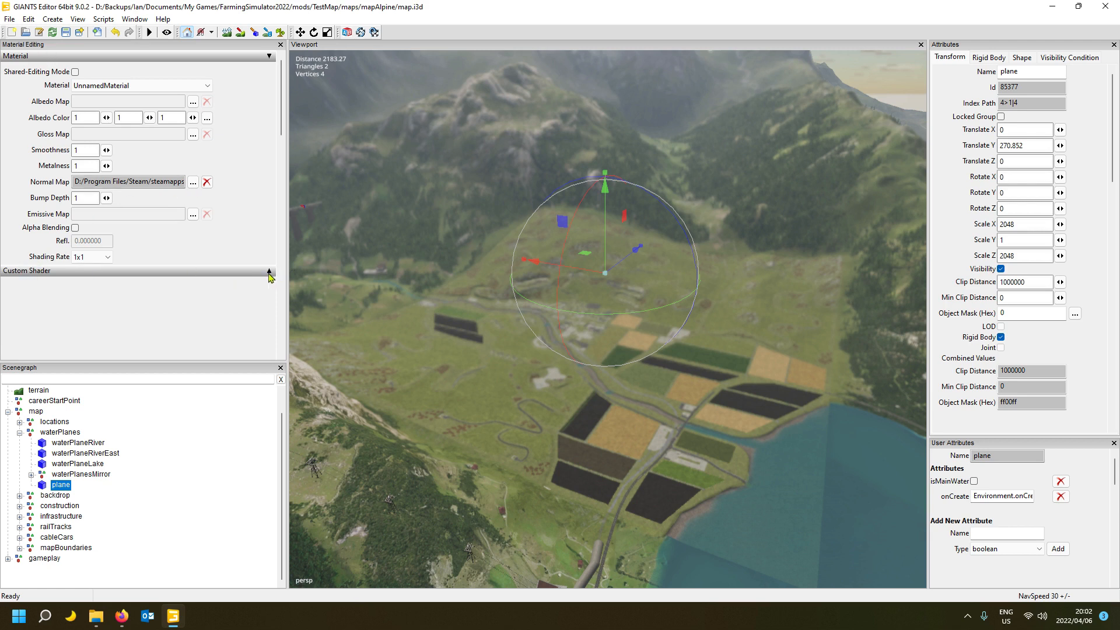
click(270, 272)
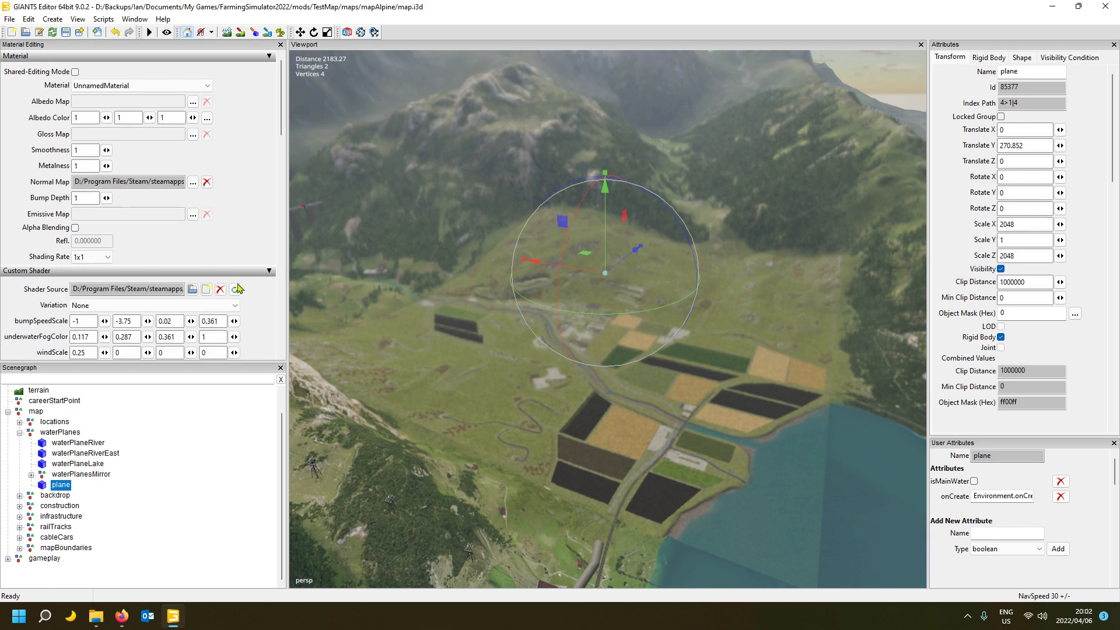
click(207, 290)
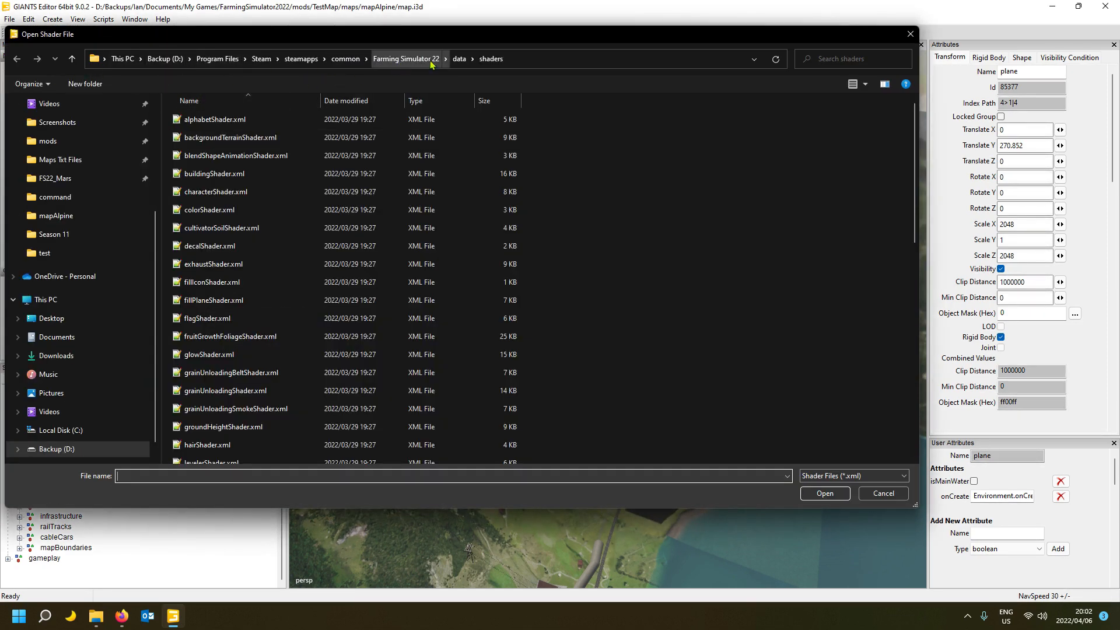
scroll(227, 198, down, 5)
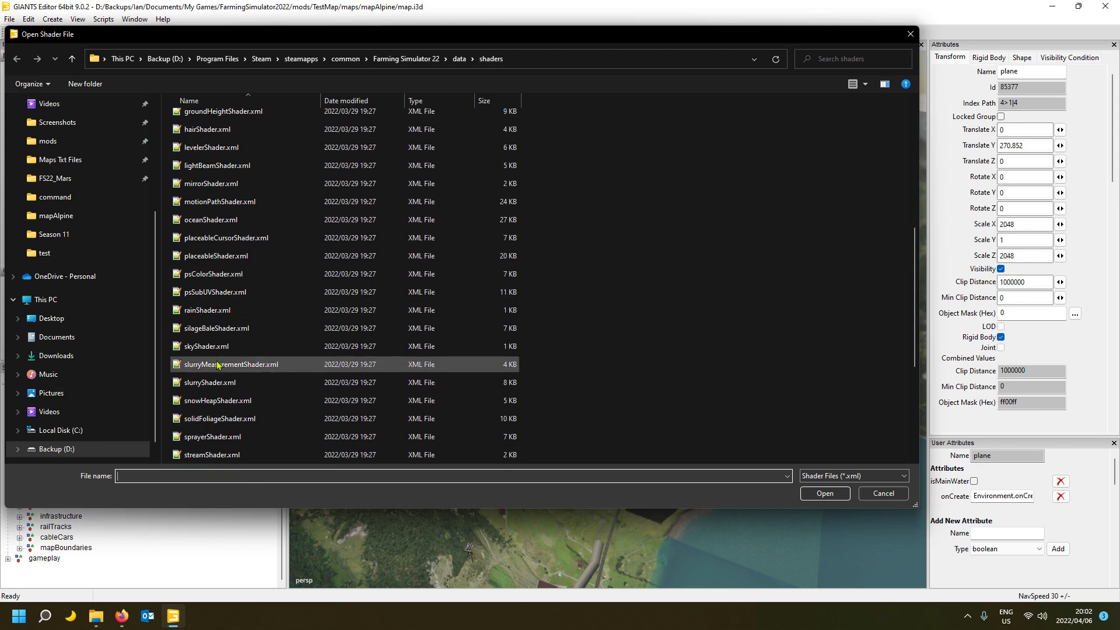
scroll(216, 337, up, 1)
scroll(224, 341, down, 4)
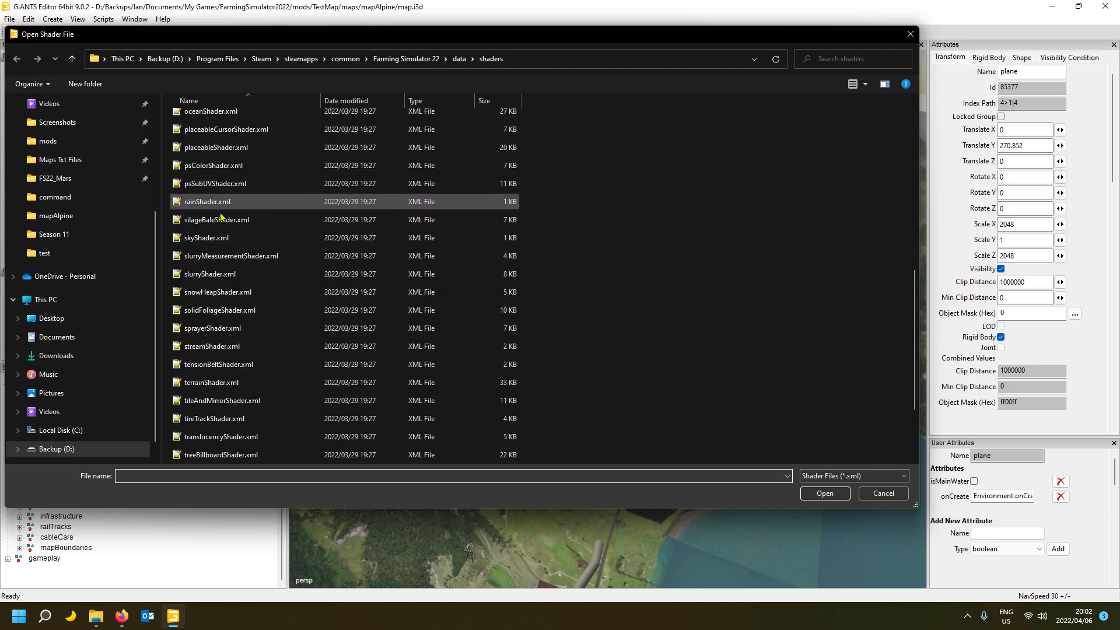
scroll(221, 192, up, 1)
double_click(210, 153)
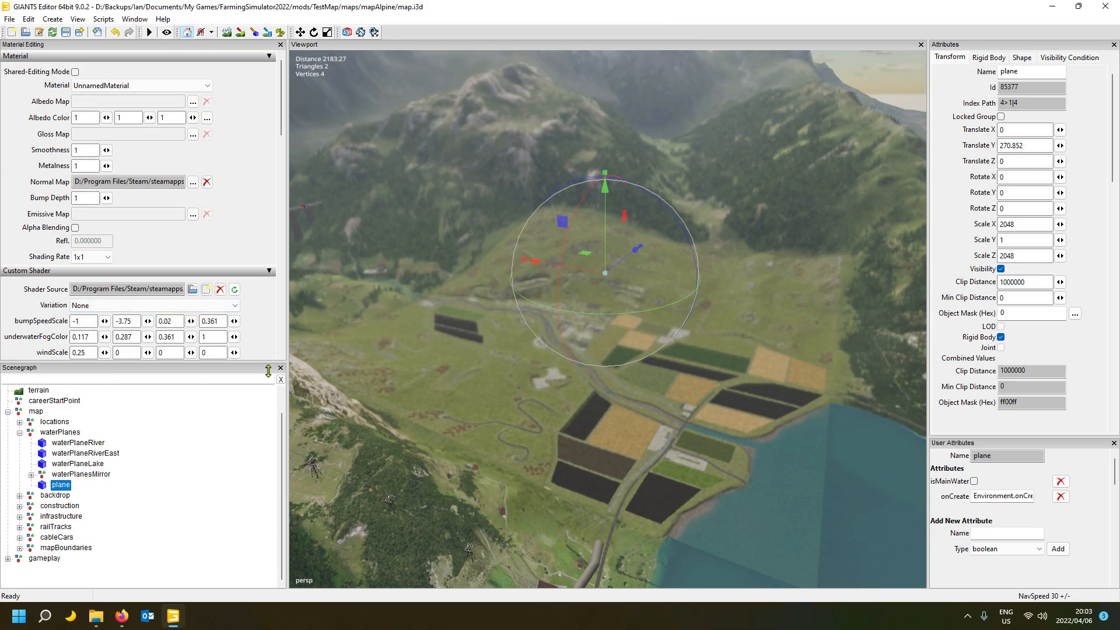
- Compare the custom shader parameters of waterPlaneRiver with those of the plane
drag(270, 362, 268, 401)
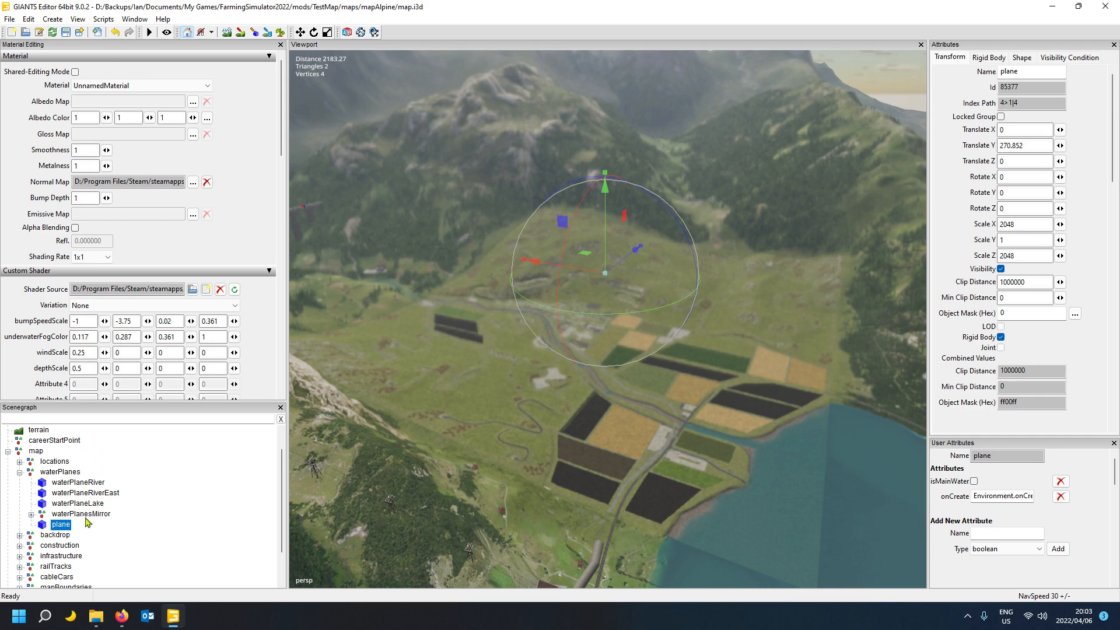
click(63, 484)
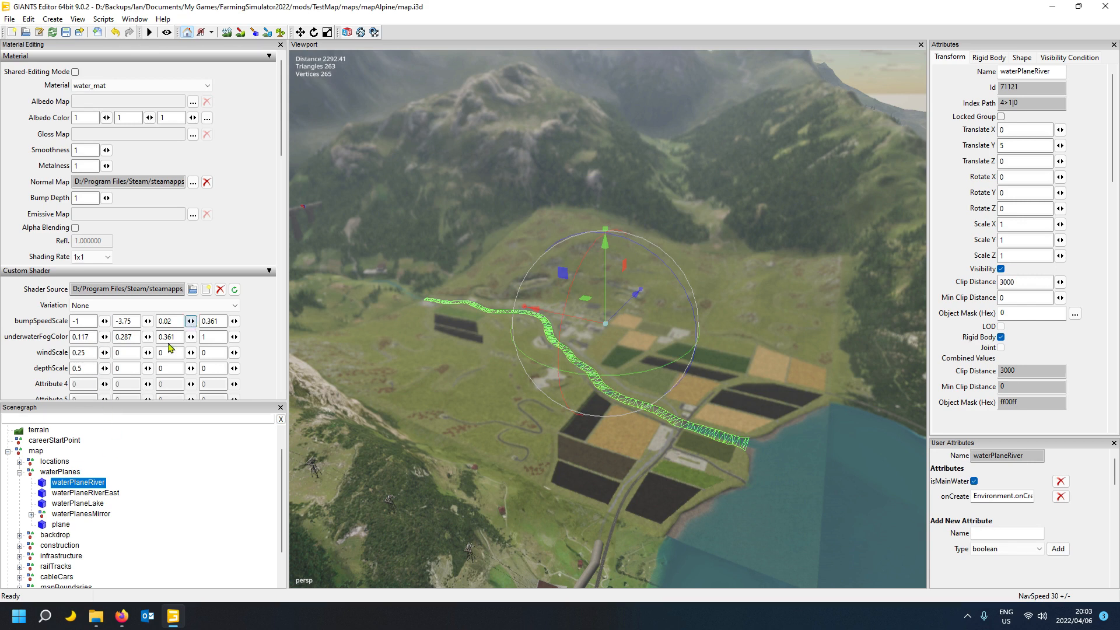
click(63, 527)
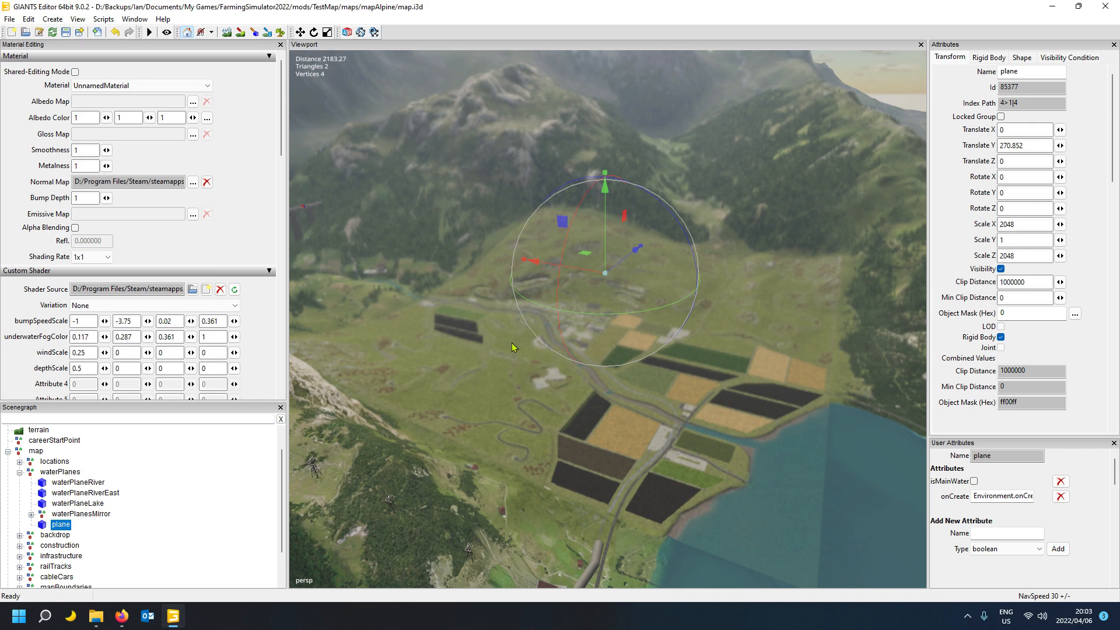
click(146, 88)
click(146, 99)
click(146, 89)
click(250, 112)
click(62, 526)
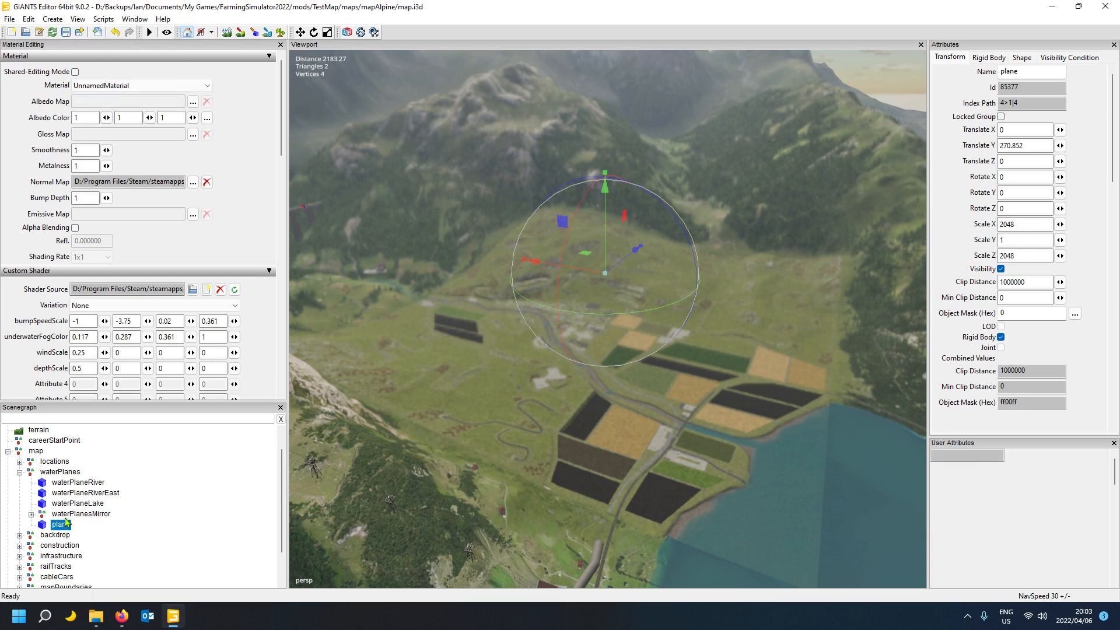
- Try to export the selected plane together with its files as an i3D file
click(10, 19)
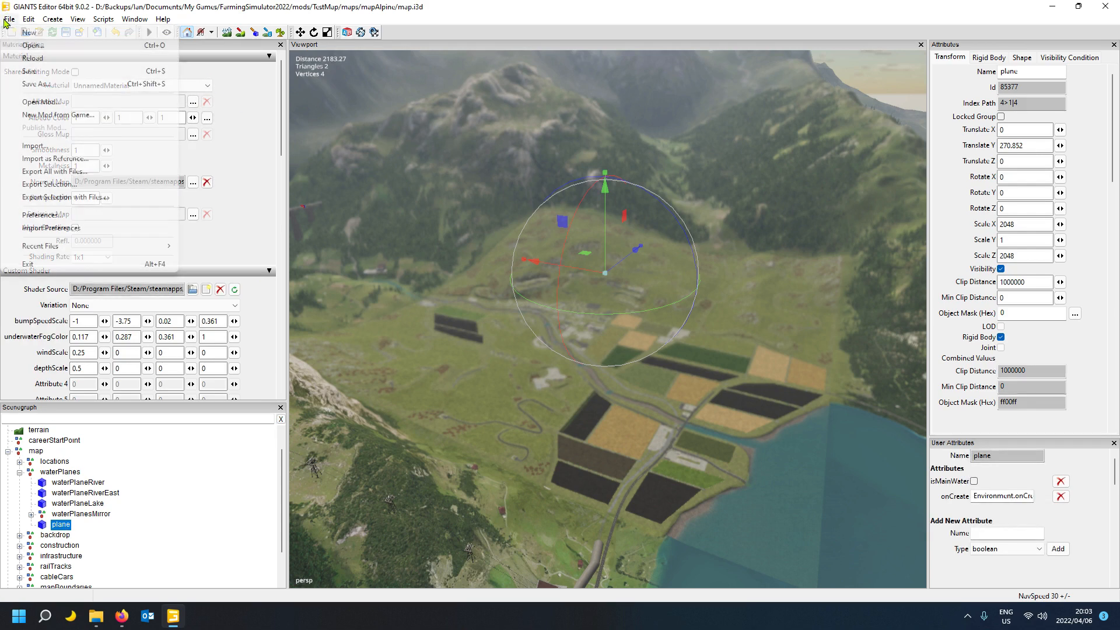
click(41, 197)
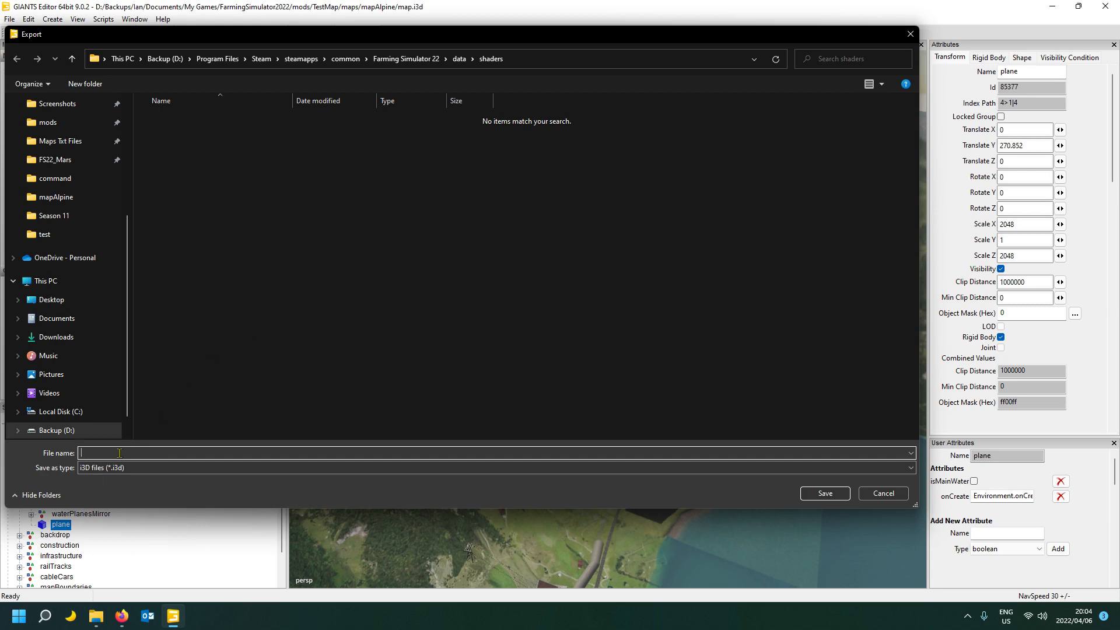
click(901, 496)
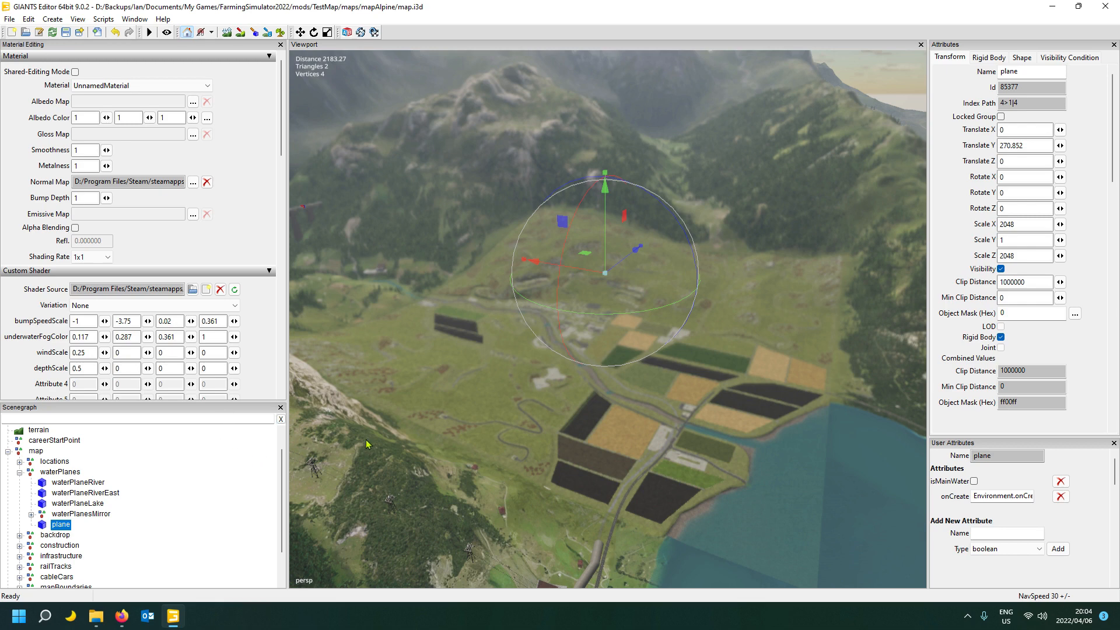
mouse_move(496, 466)
alt+mouse_down()
mouse_move(518, 460)
mouse_move(502, 467)
alt+mouse_up()
scroll(509, 467, down, 5)
scroll(503, 467, up, 2)
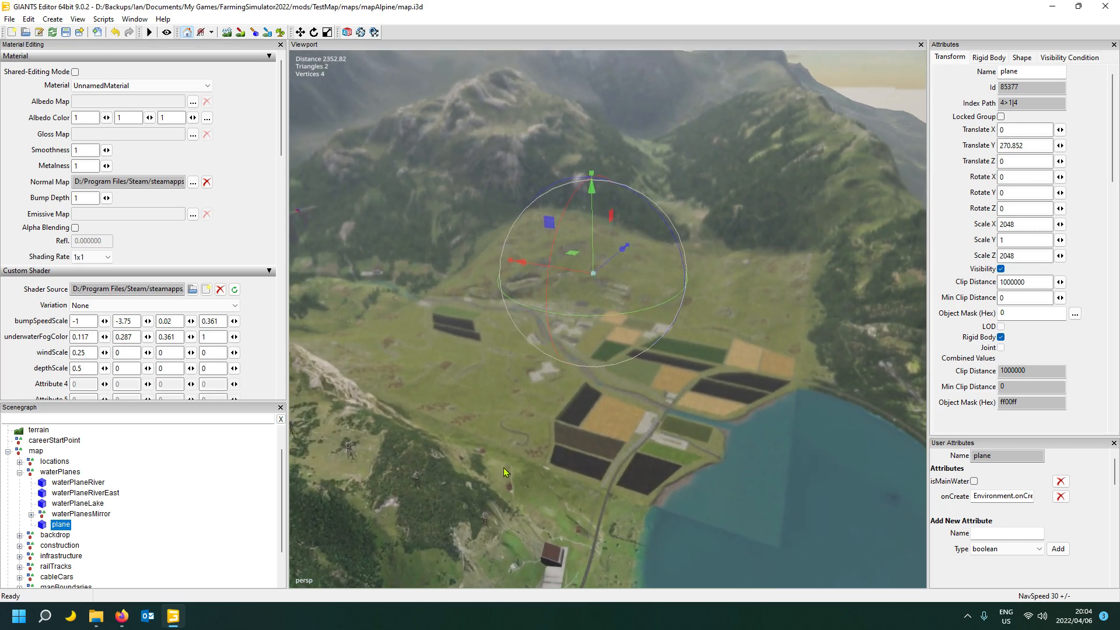
click(65, 526)
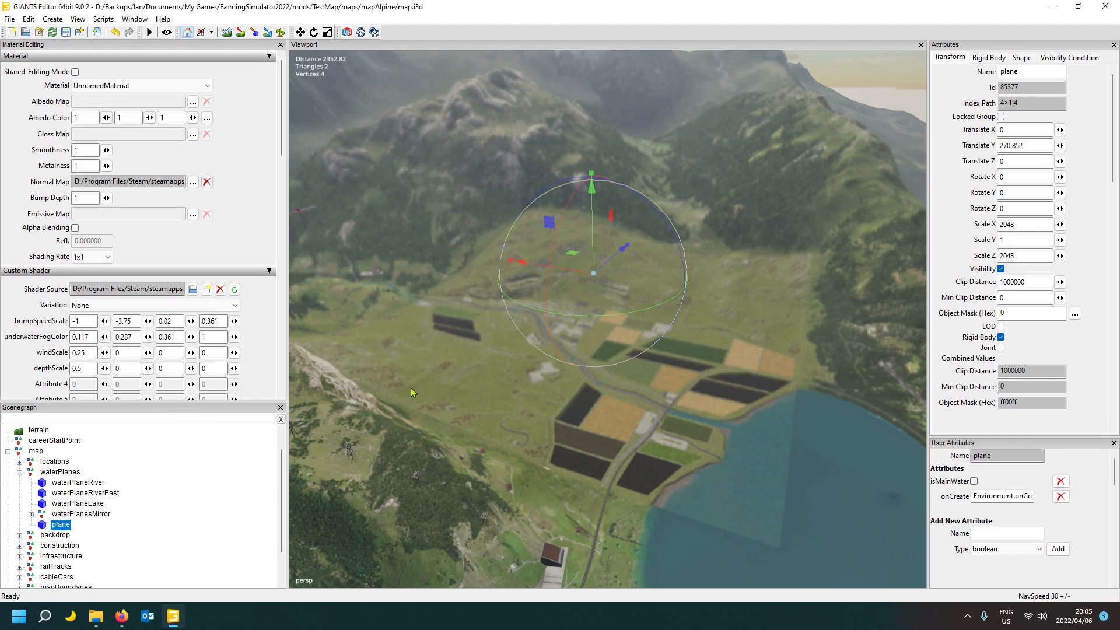
- Switch to Firefox and open the YouTube watch page of the FatmansFlatland review from the YouTube Studio channel content
click(121, 616)
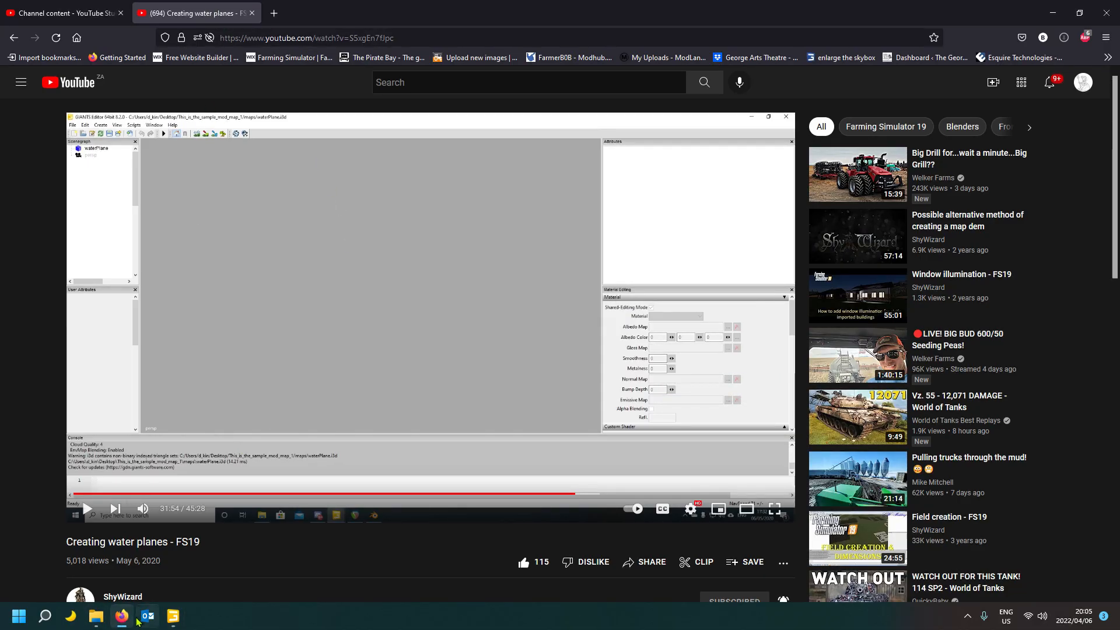
click(64, 14)
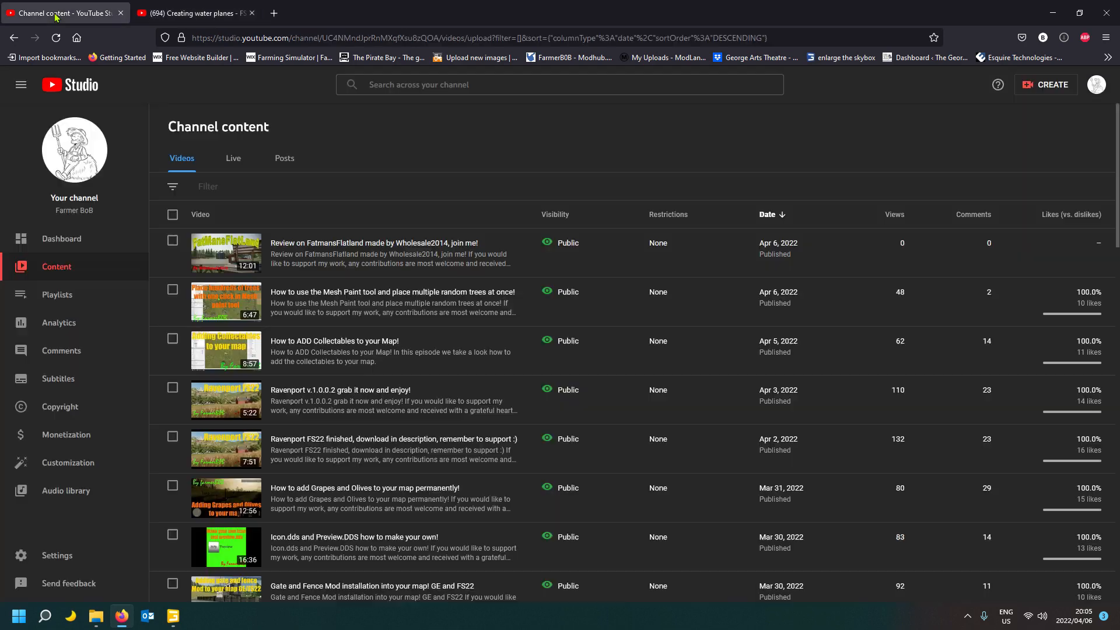
click(224, 259)
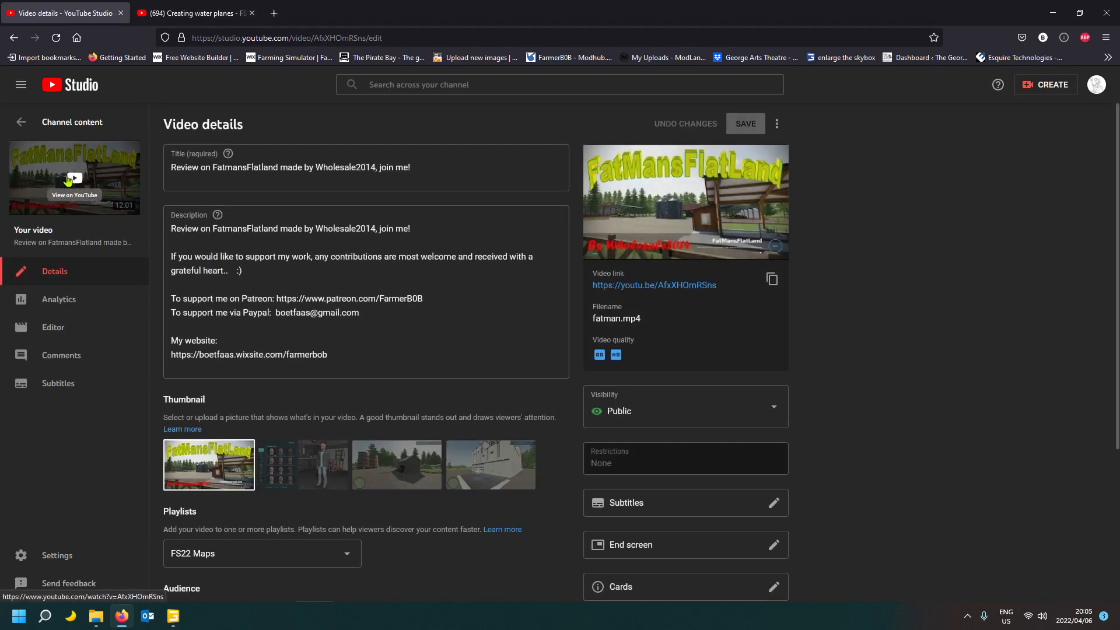
click(56, 178)
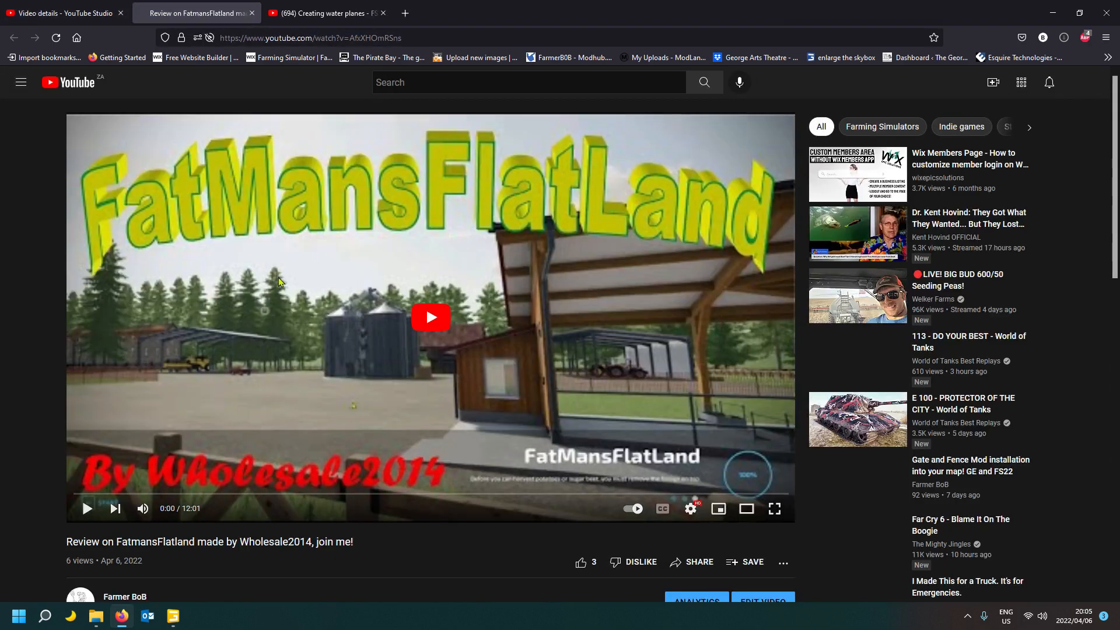
- Expand the video's full description and open the channel website linked in it
scroll(640, 205, down, 6)
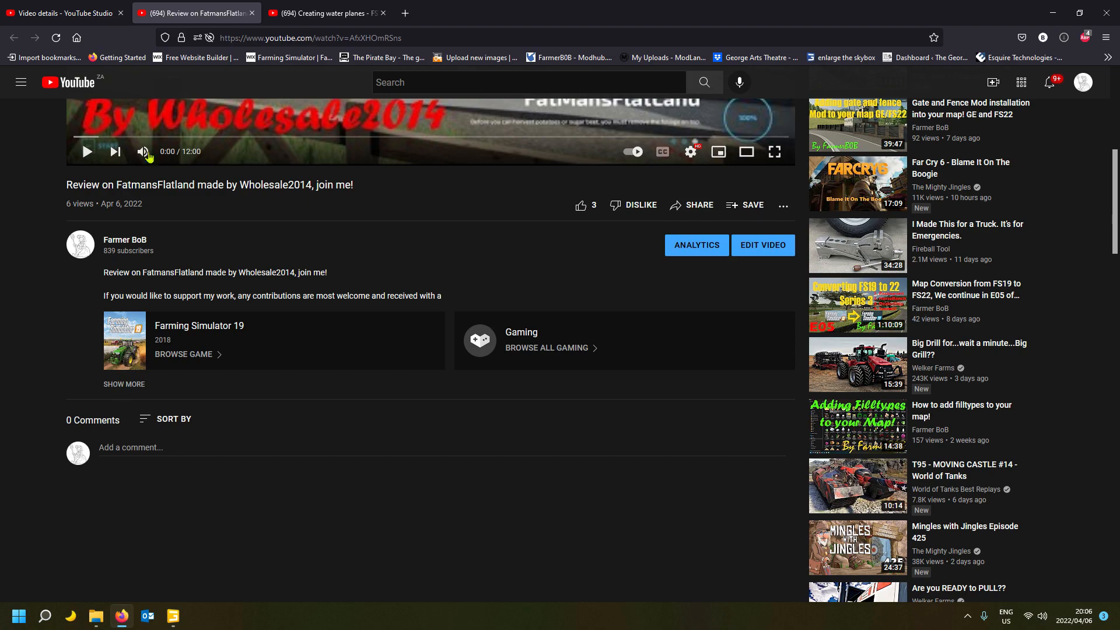
scroll(339, 230, up, 5)
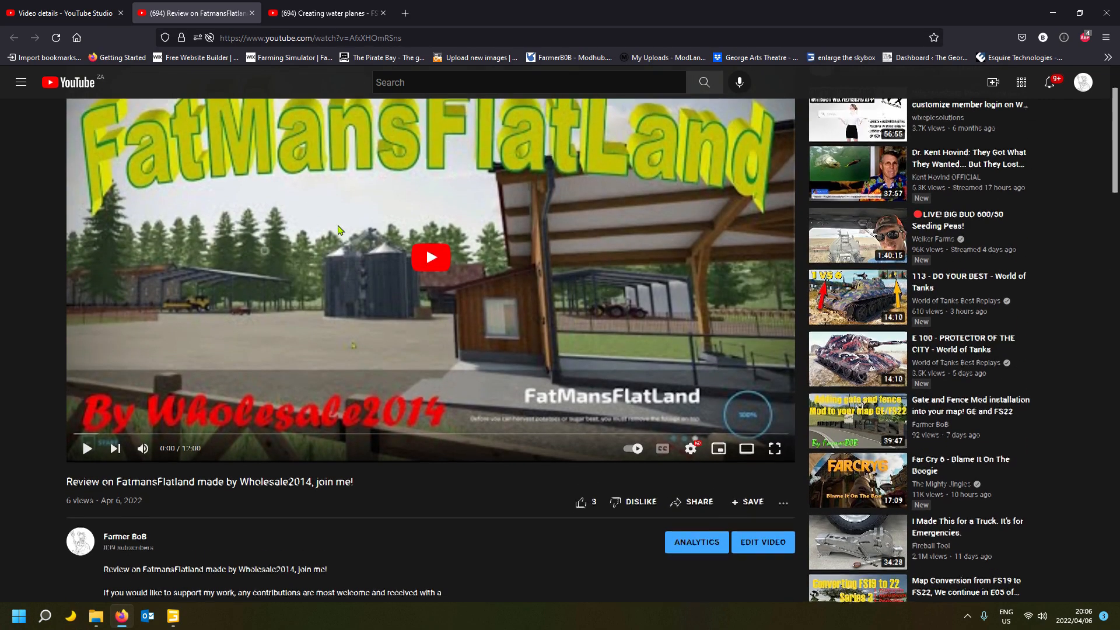
scroll(340, 229, down, 5)
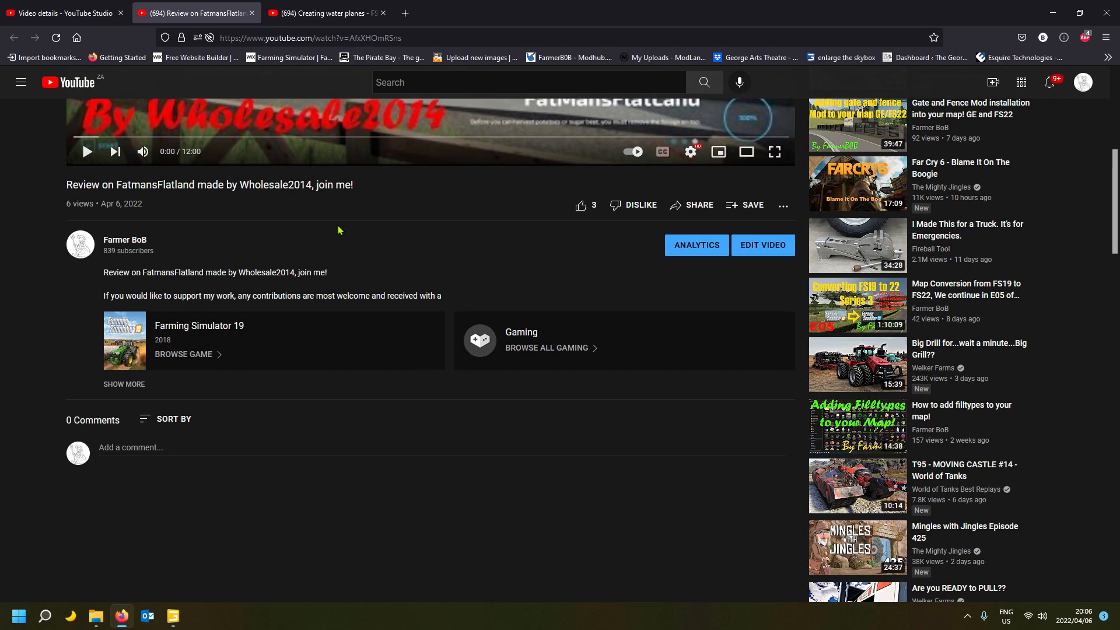
click(126, 386)
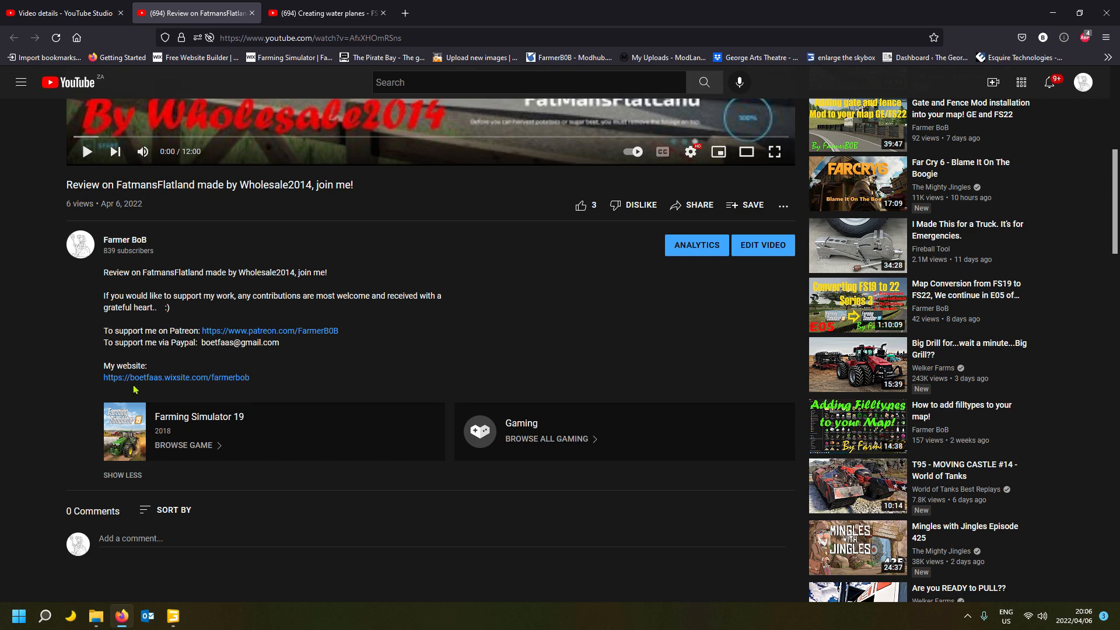
click(215, 382)
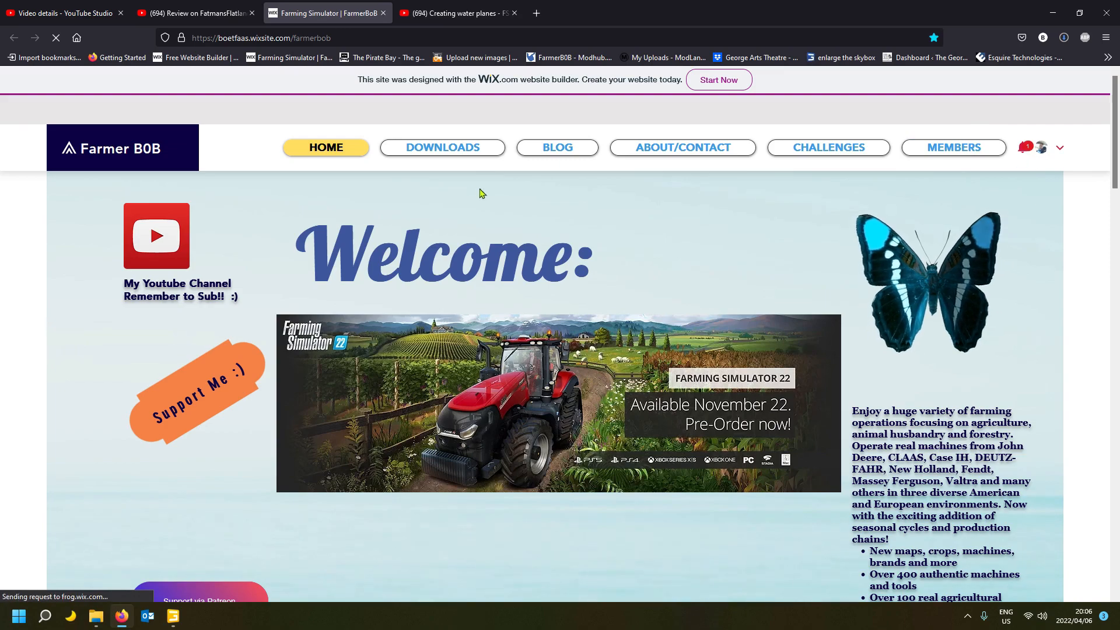
- Browse the website's downloads section and open the Nexus Mods link of the GariepSouthAfrica FS22 map
click(446, 153)
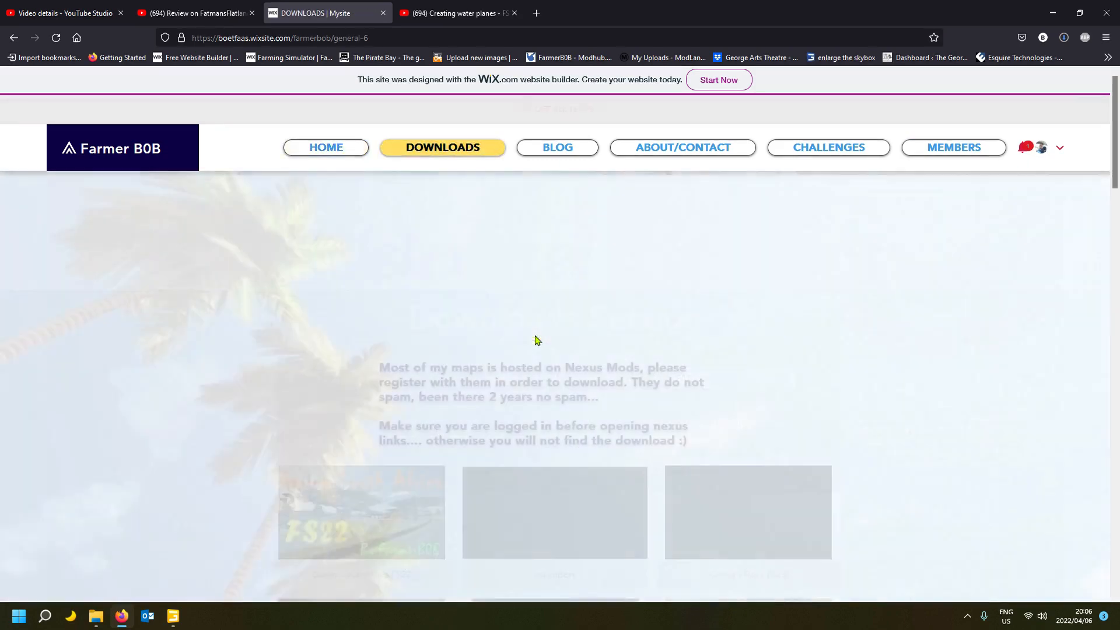
scroll(536, 335, down, 10)
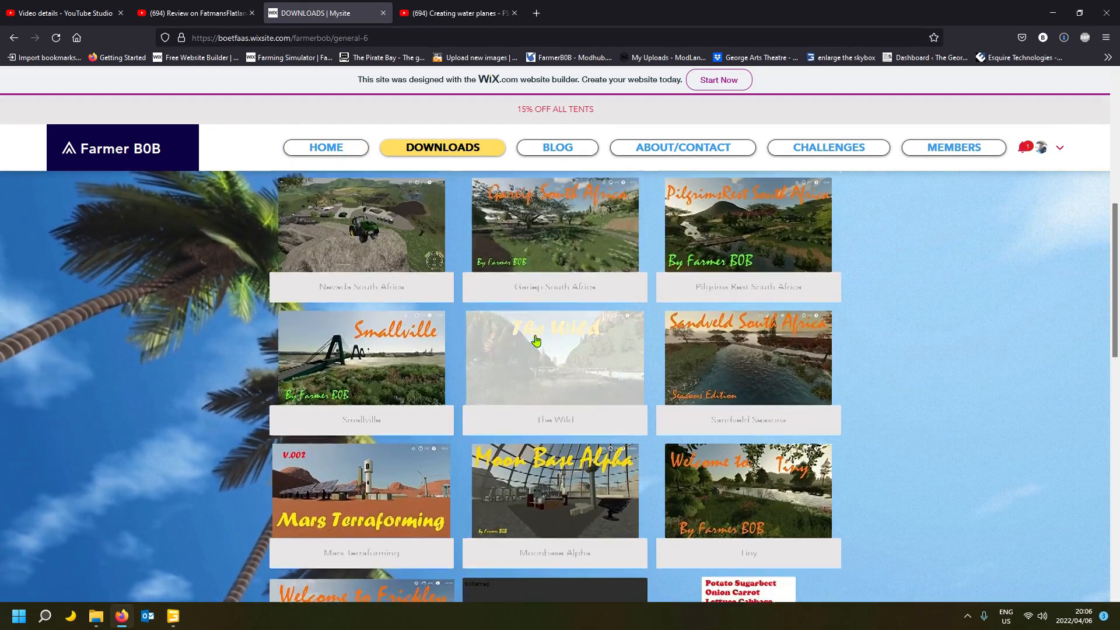
scroll(554, 367, up, 5)
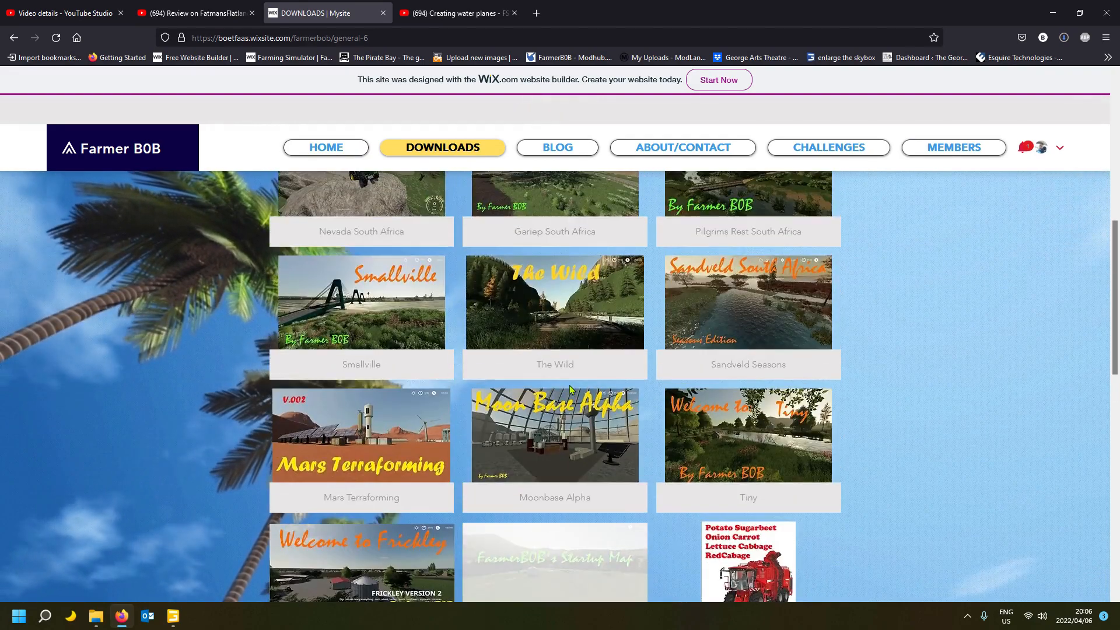
scroll(570, 389, up, 4)
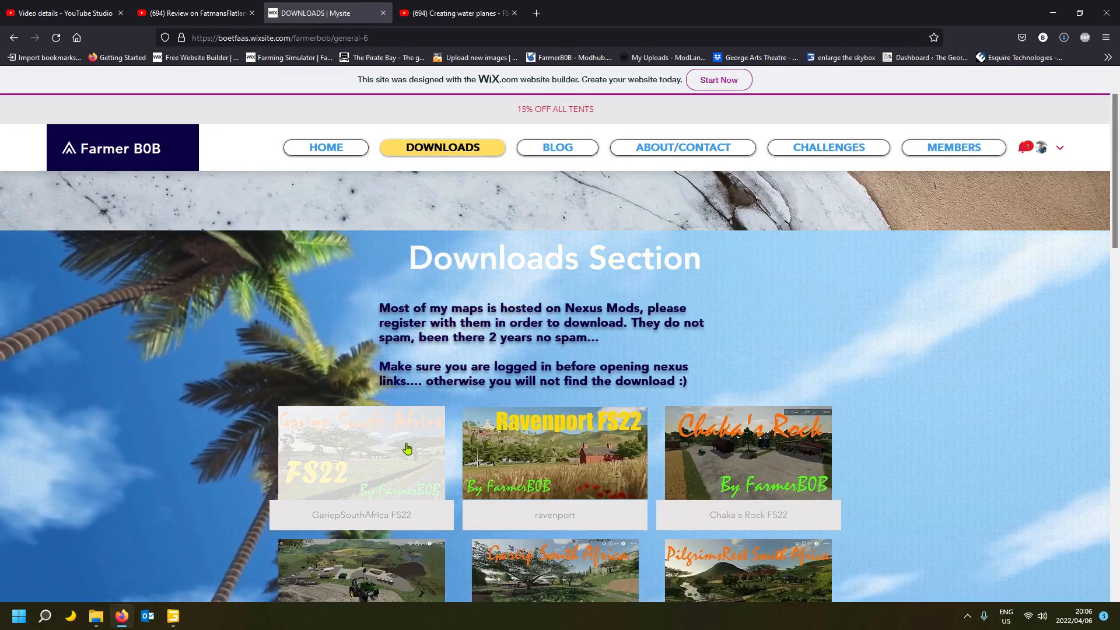
click(407, 449)
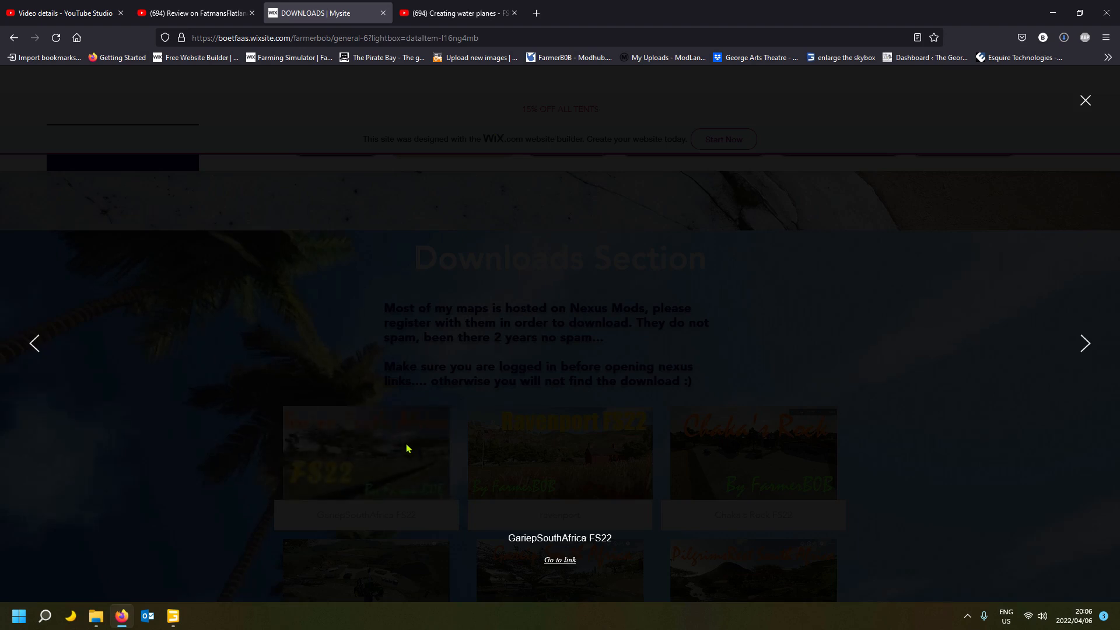
click(564, 561)
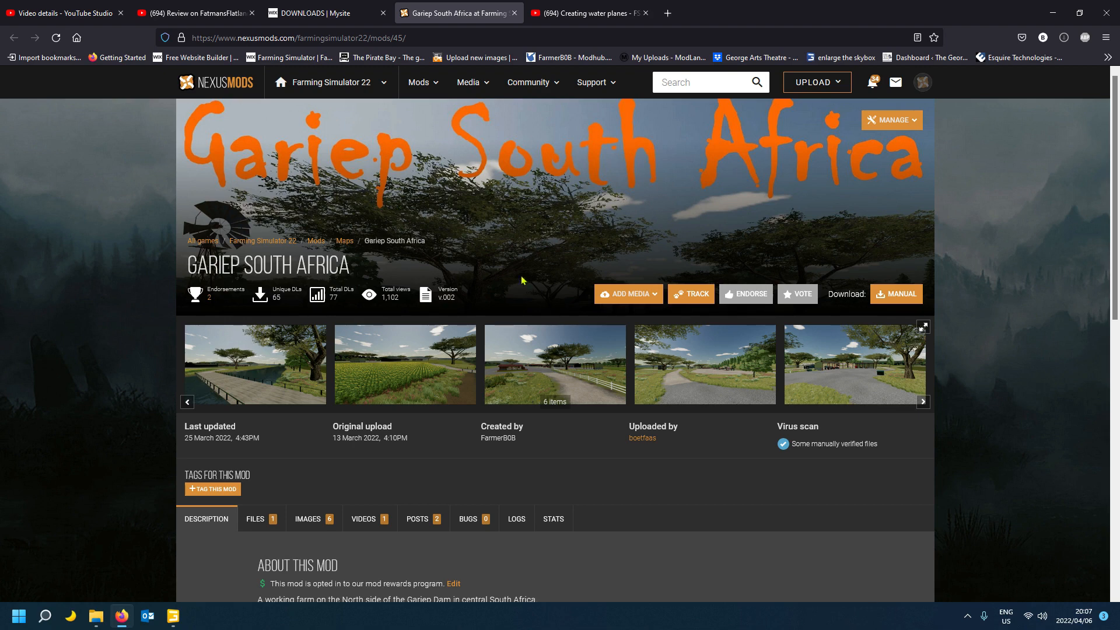
- Review the Gariep South Africa mod's description and its manual download options
scroll(566, 175, down, 7)
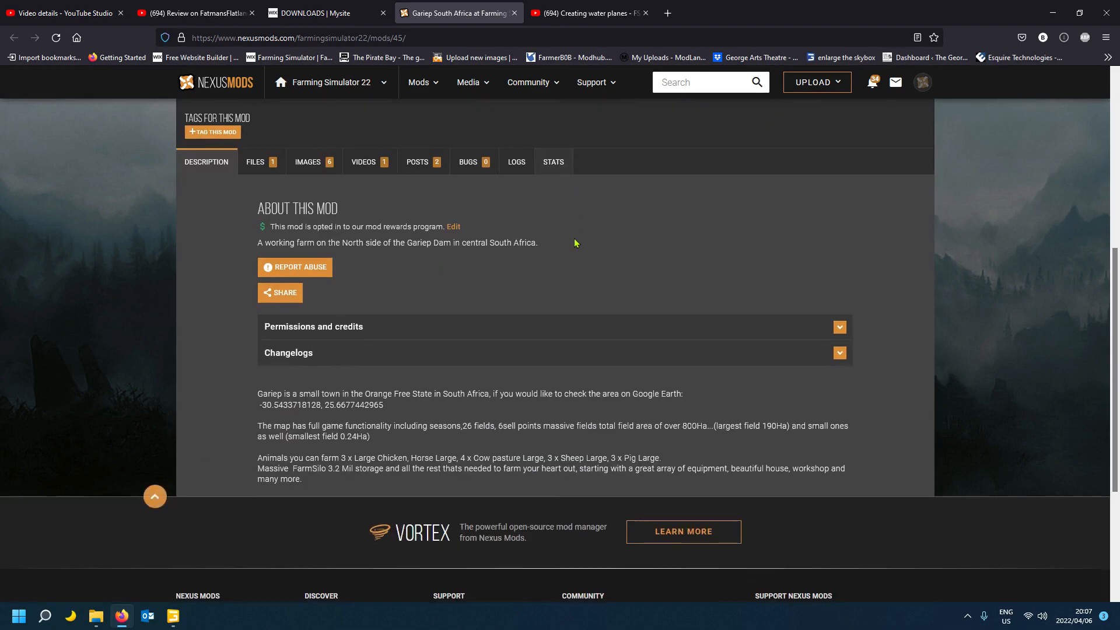
scroll(574, 237, up, 7)
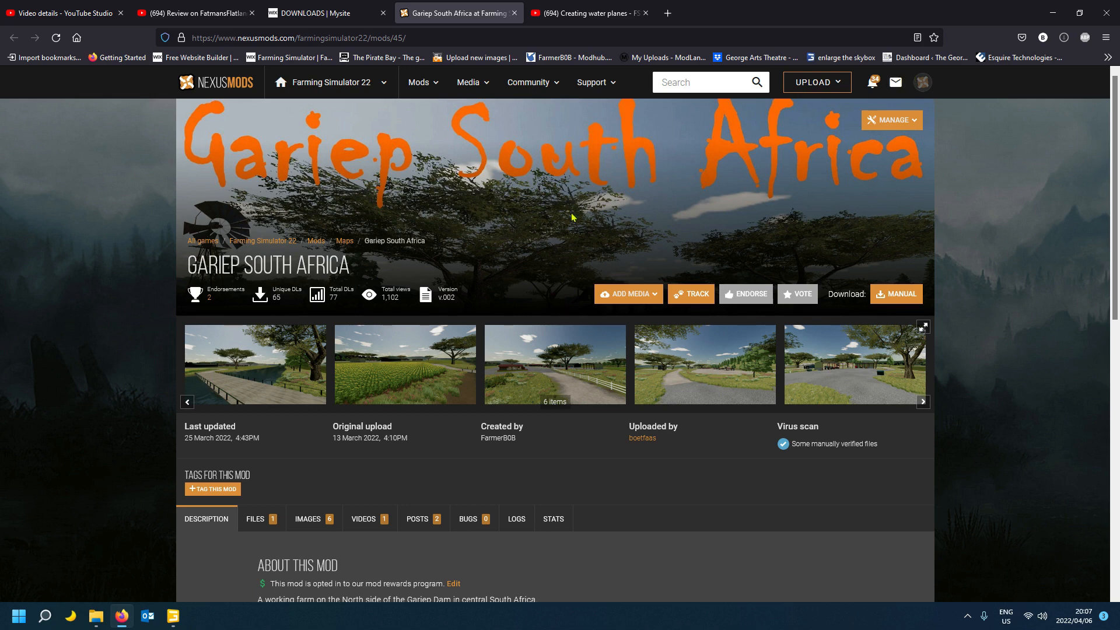
click(887, 295)
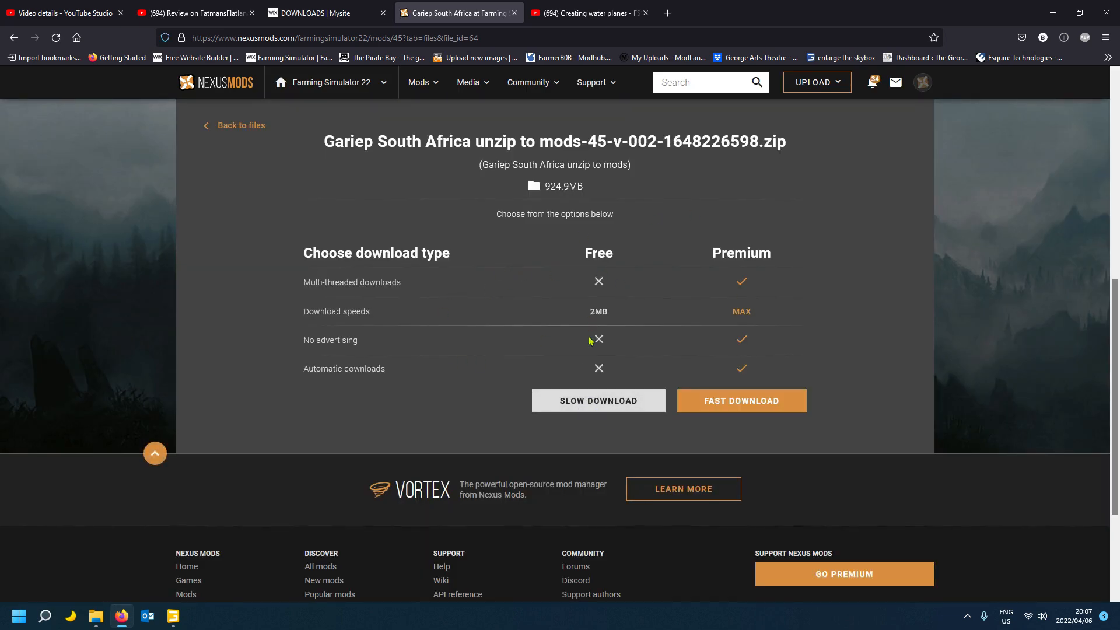
scroll(604, 241, up, 1)
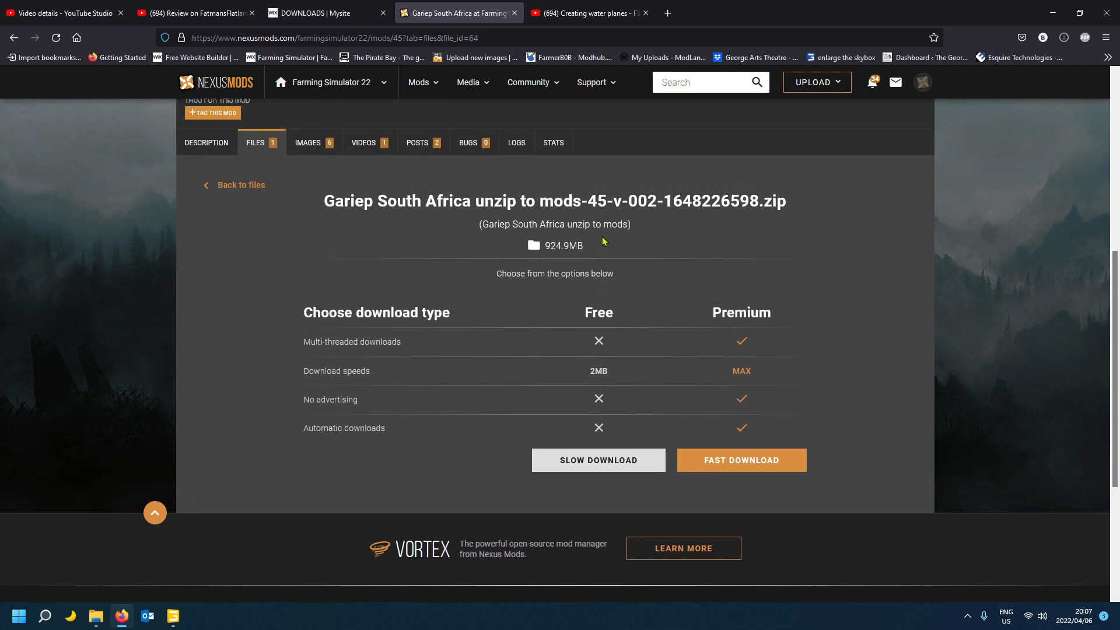
scroll(596, 236, up, 3)
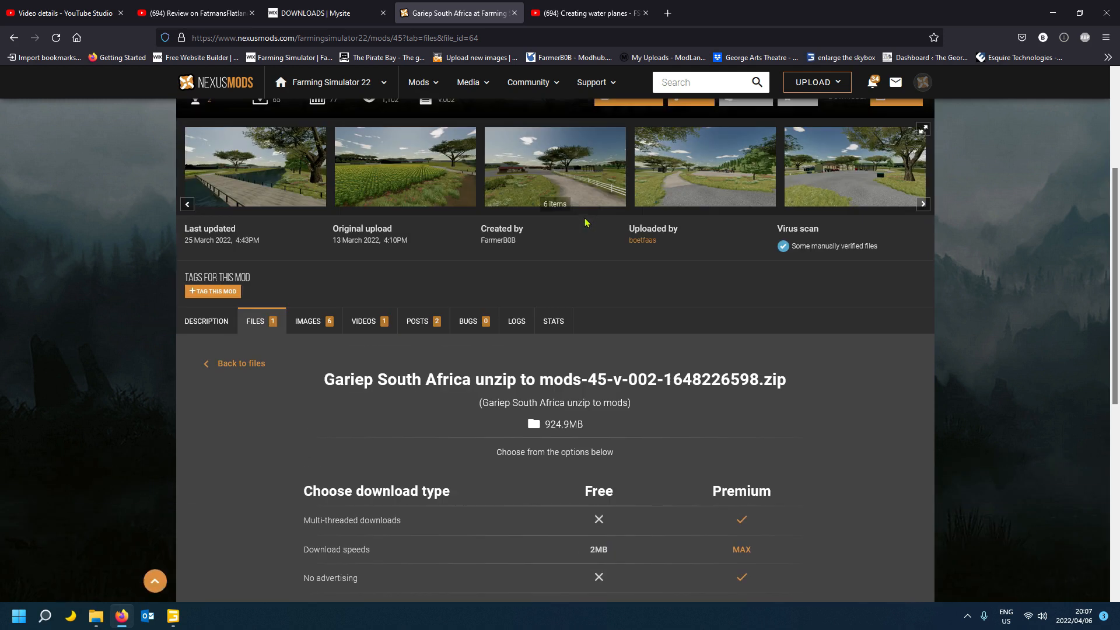
- Close the Nexus Mods and downloads pages and minimize the browser
click(515, 13)
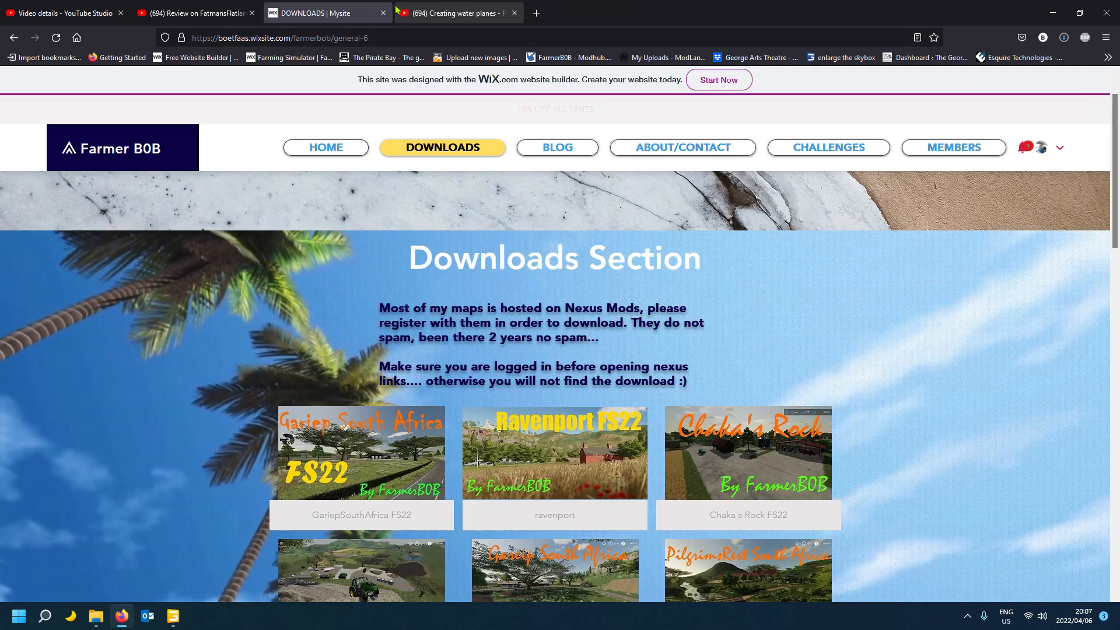
click(384, 13)
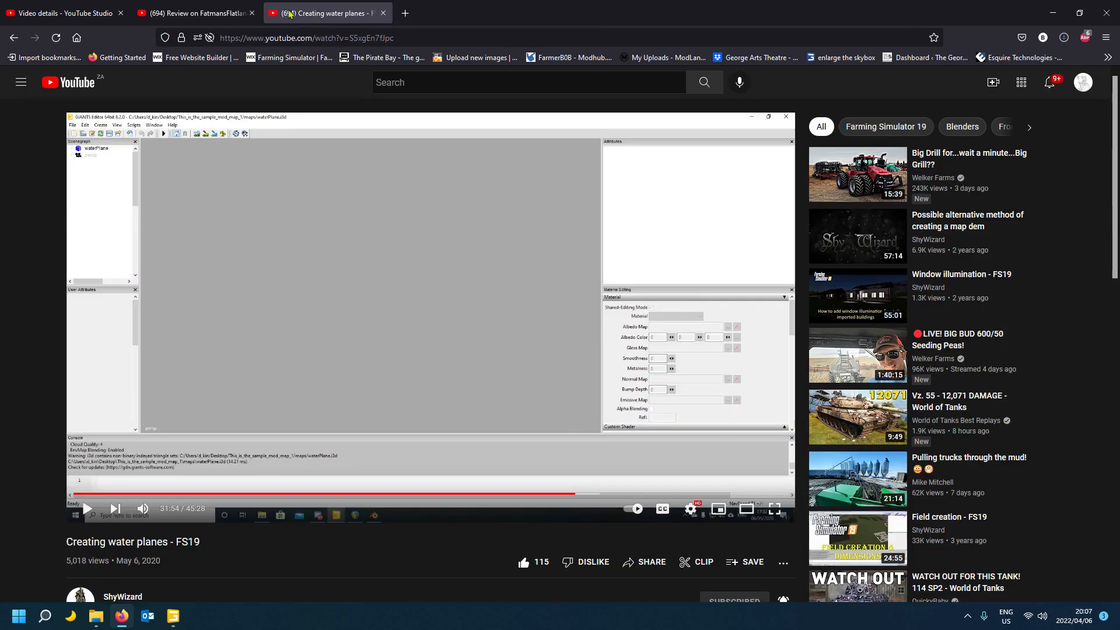
click(1053, 13)
- Switch to File Explorer and browse drive D to MapsBackups/FS22/Gariep/maps/mapAlpine/imported/water to locate the waterplains.i3d file
click(95, 616)
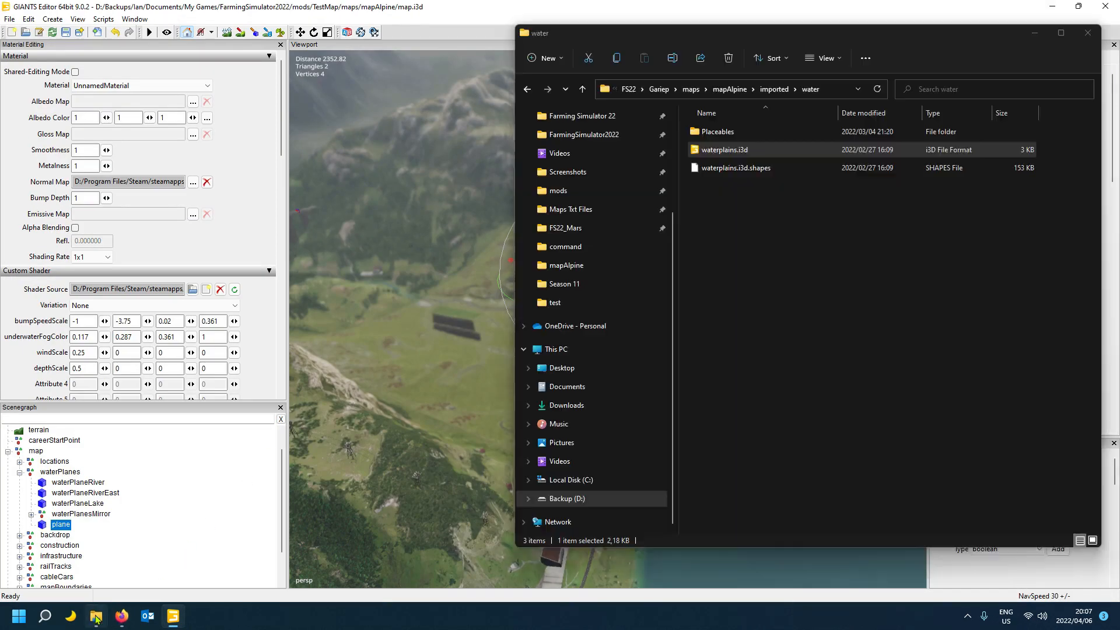
click(586, 500)
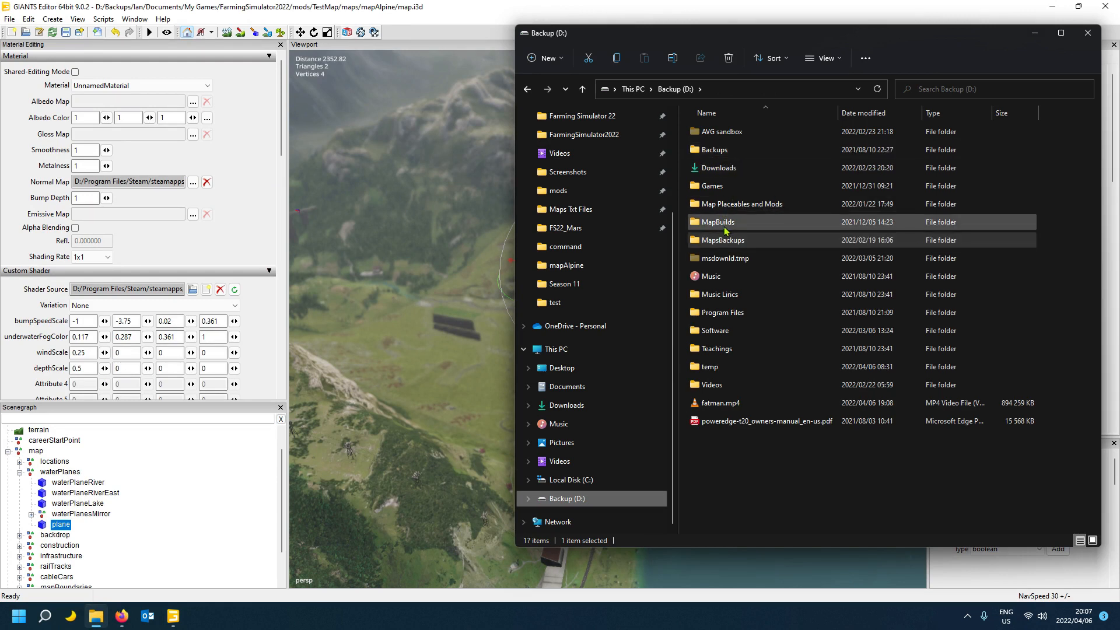
double_click(728, 242)
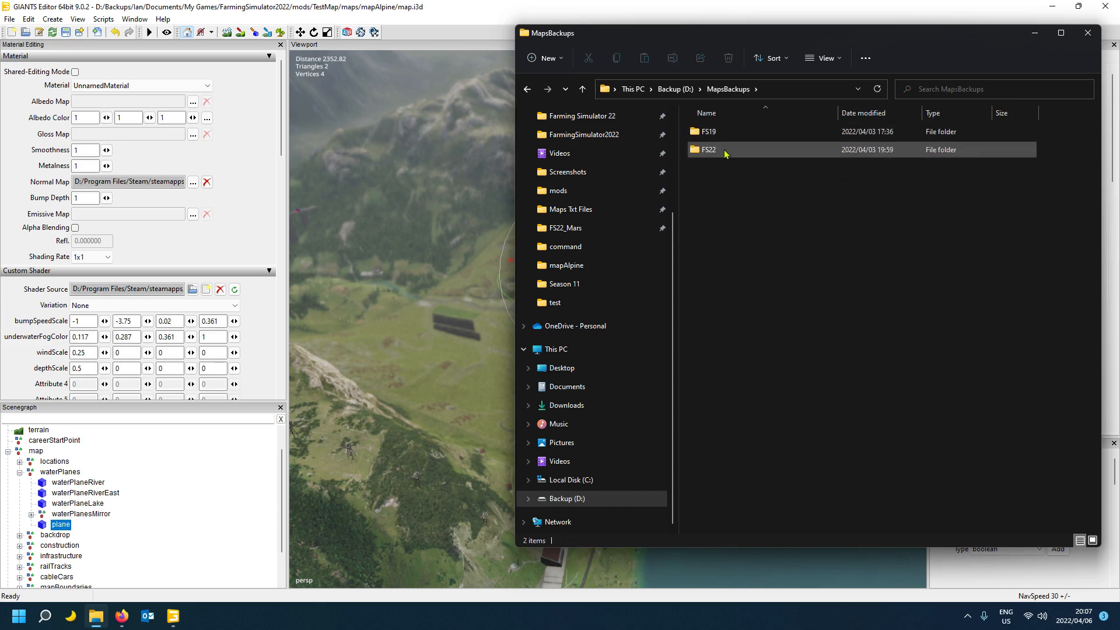
double_click(725, 151)
double_click(712, 167)
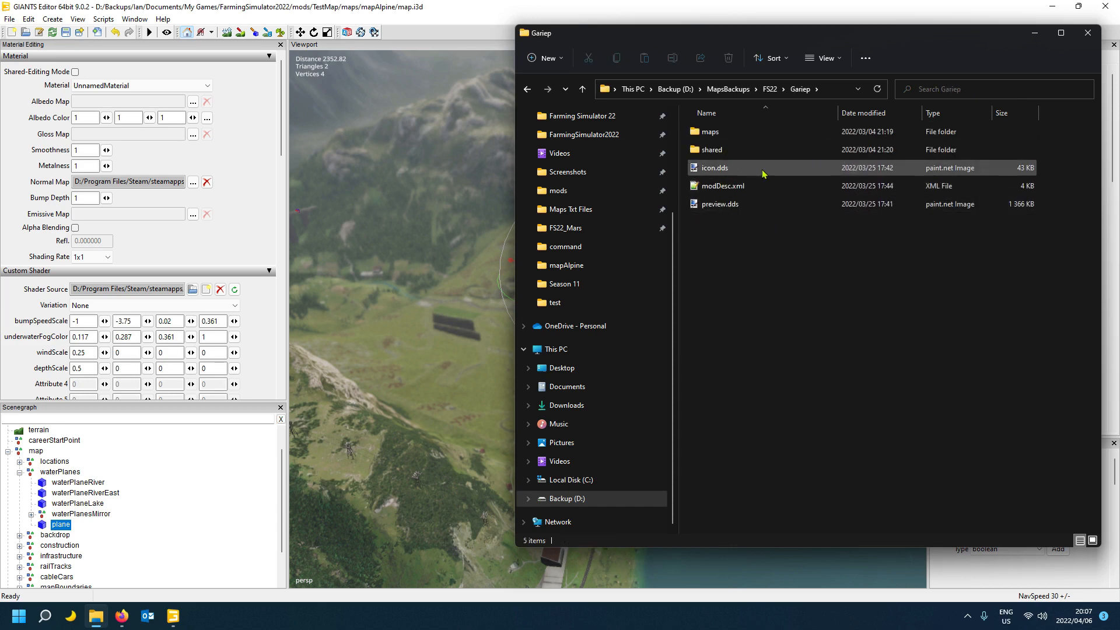
double_click(750, 132)
double_click(752, 139)
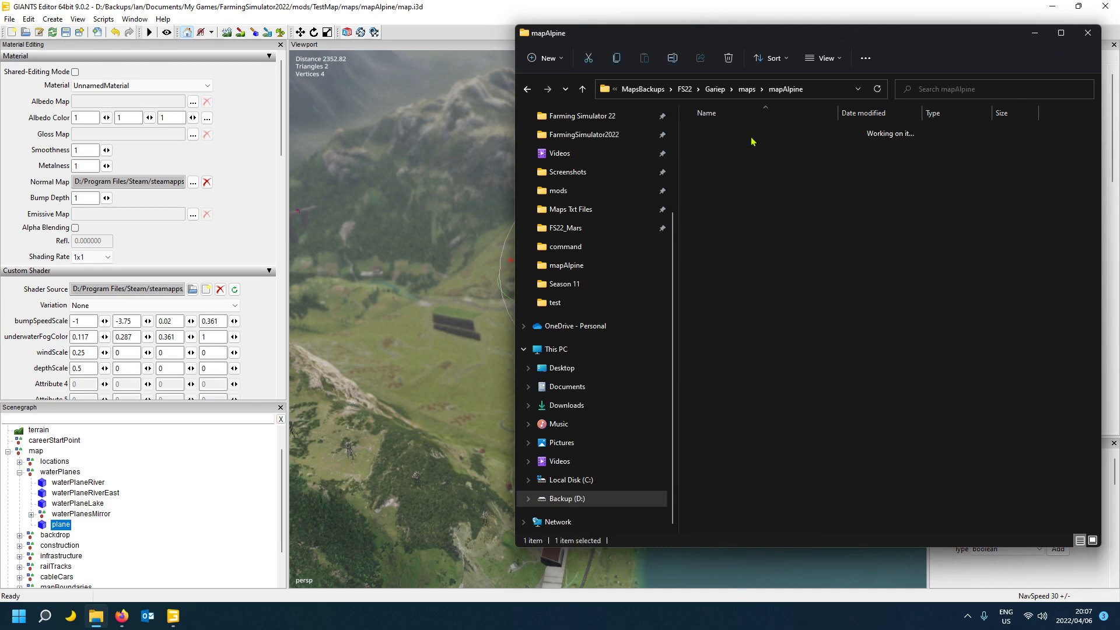
double_click(752, 152)
scroll(758, 227, down, 5)
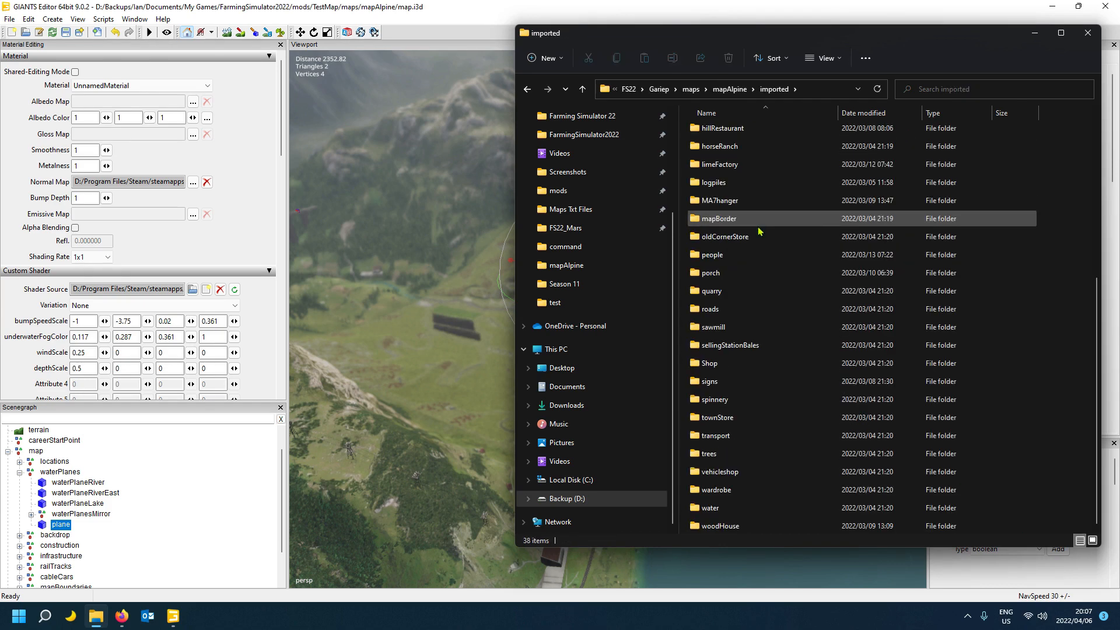
double_click(722, 508)
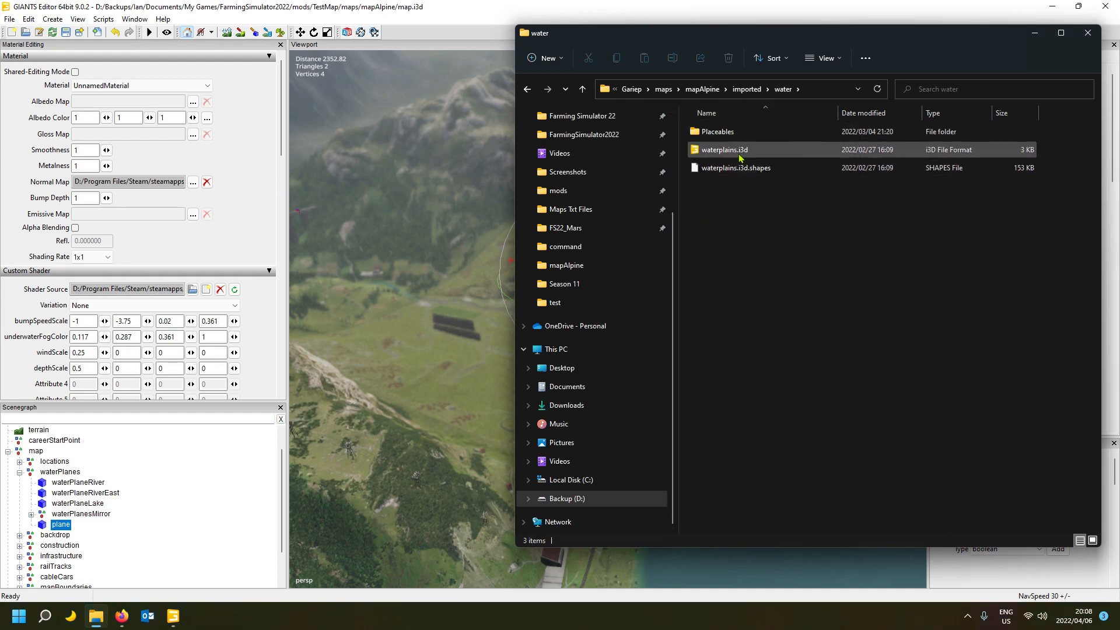
- Return to GIANTS Editor and delete the plane object from the waterPlanes group
click(255, 10)
scroll(144, 478, down, 2)
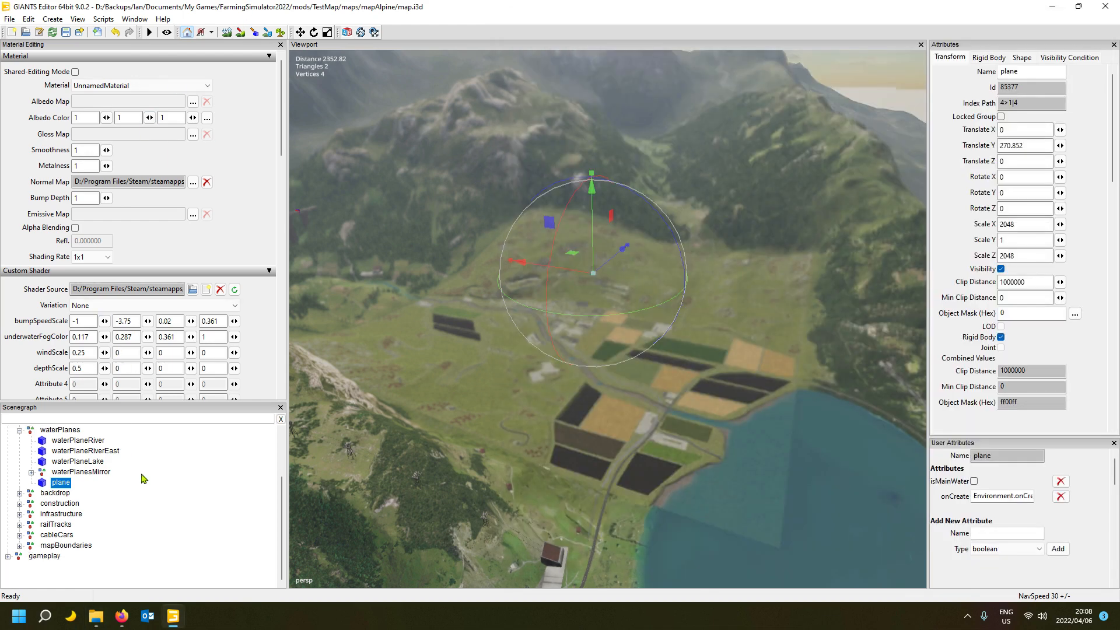
click(158, 499)
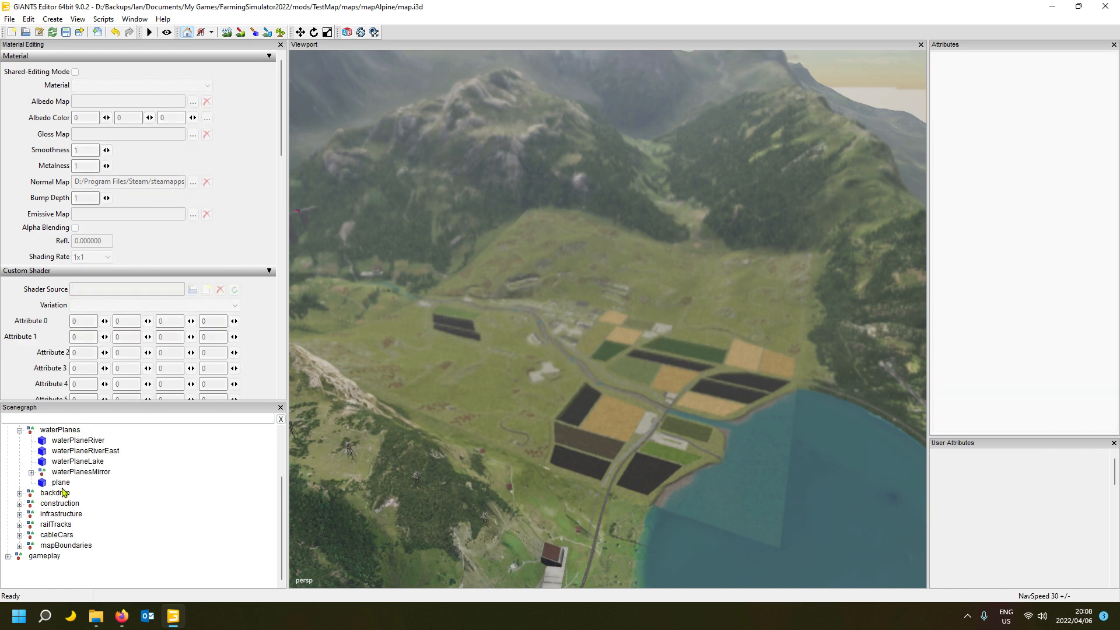
click(63, 485)
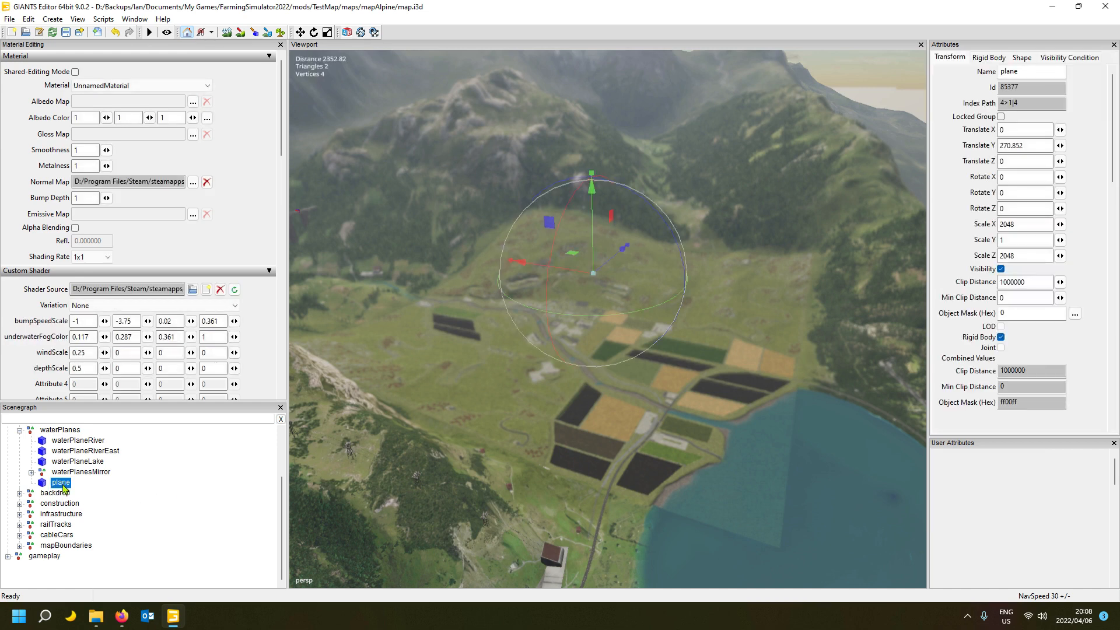
key(Delete)
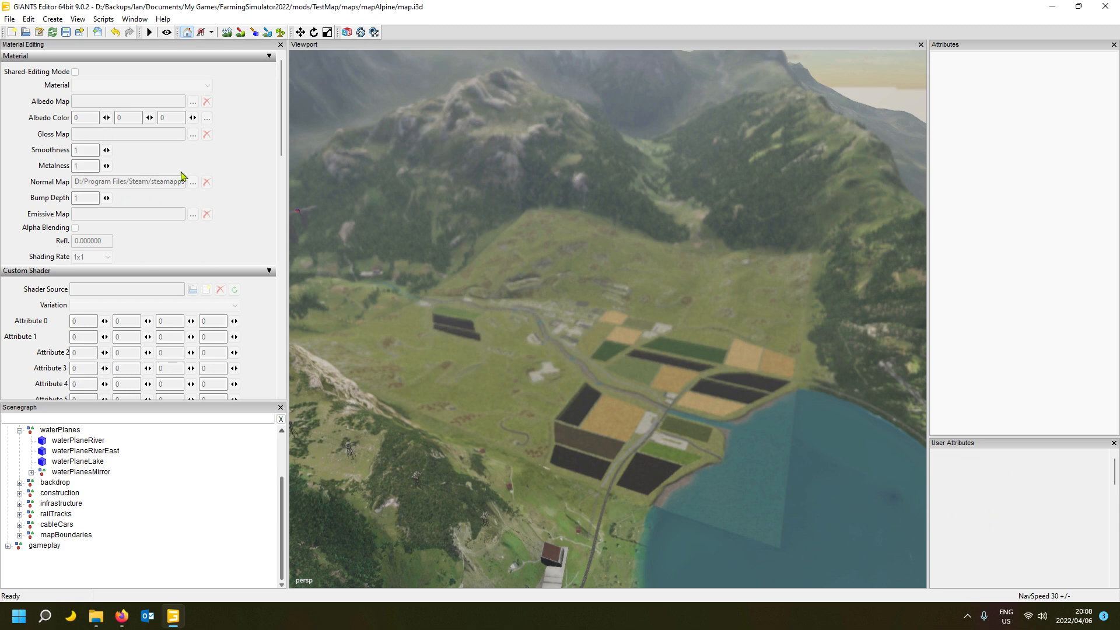
- Import waterplains.i3d from D:/MapsBackups/FS22/Gariep/maps/mapAlpine/imported/water into the map
click(3, 17)
click(28, 143)
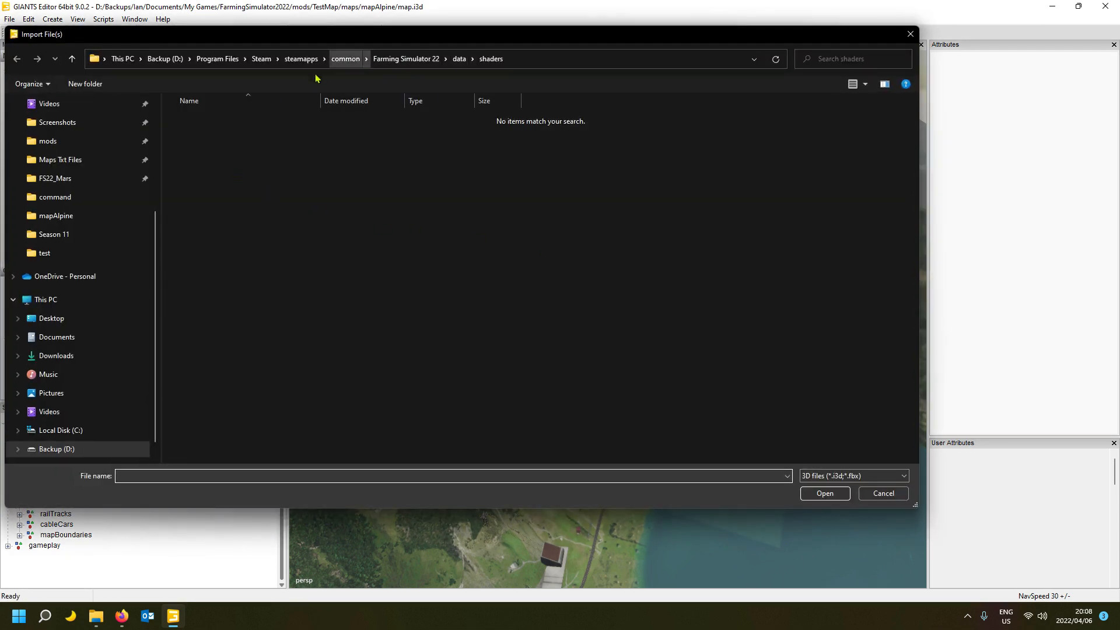
scroll(53, 318, down, 1)
click(66, 435)
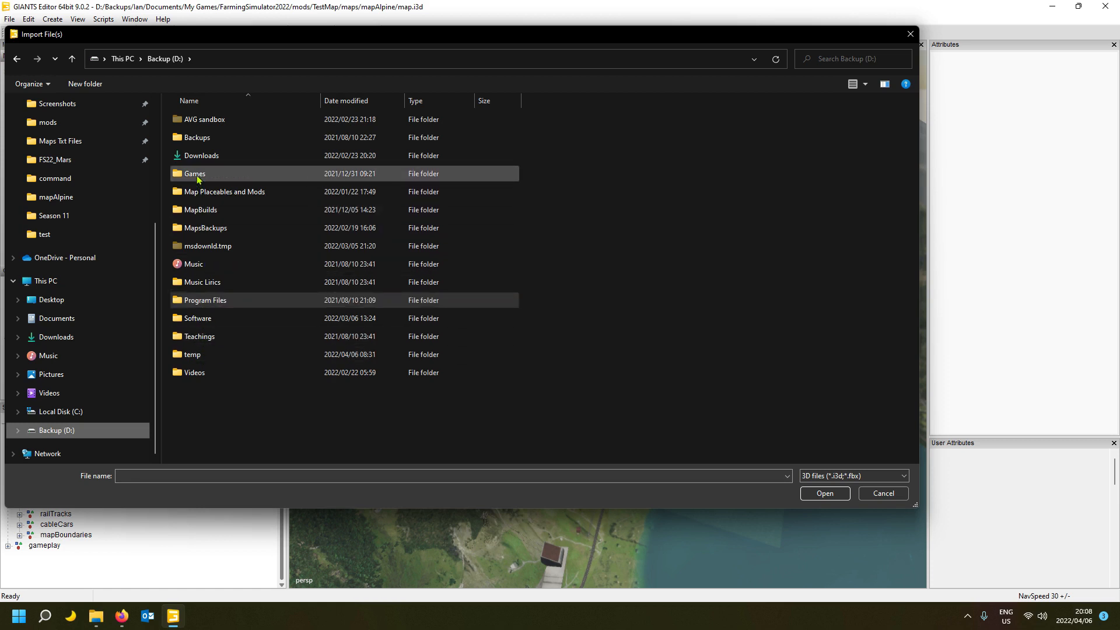
double_click(207, 227)
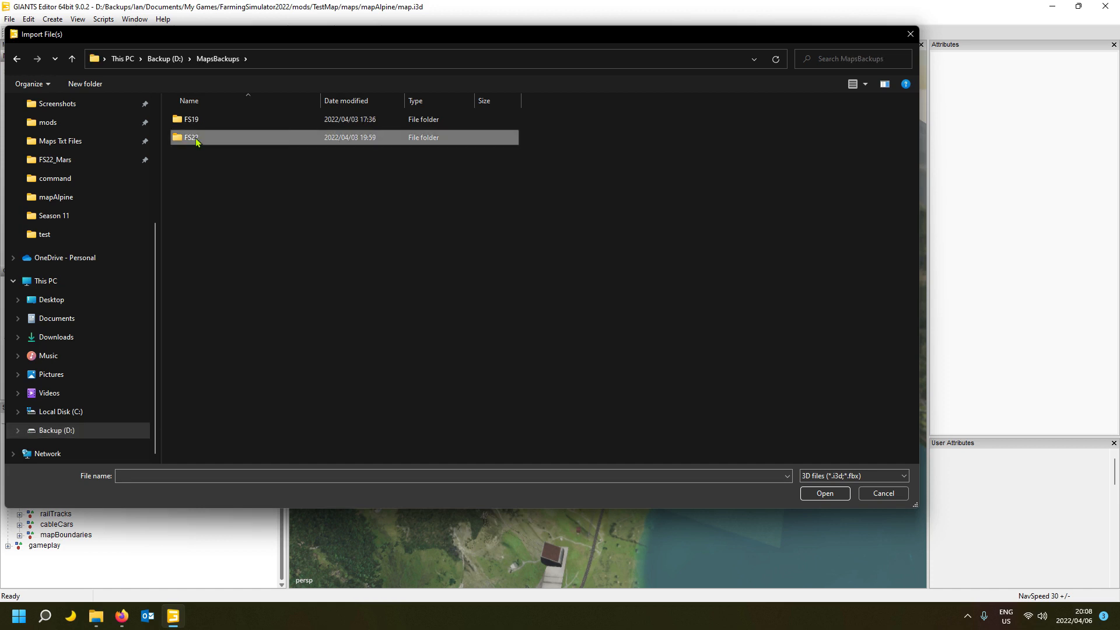
double_click(192, 137)
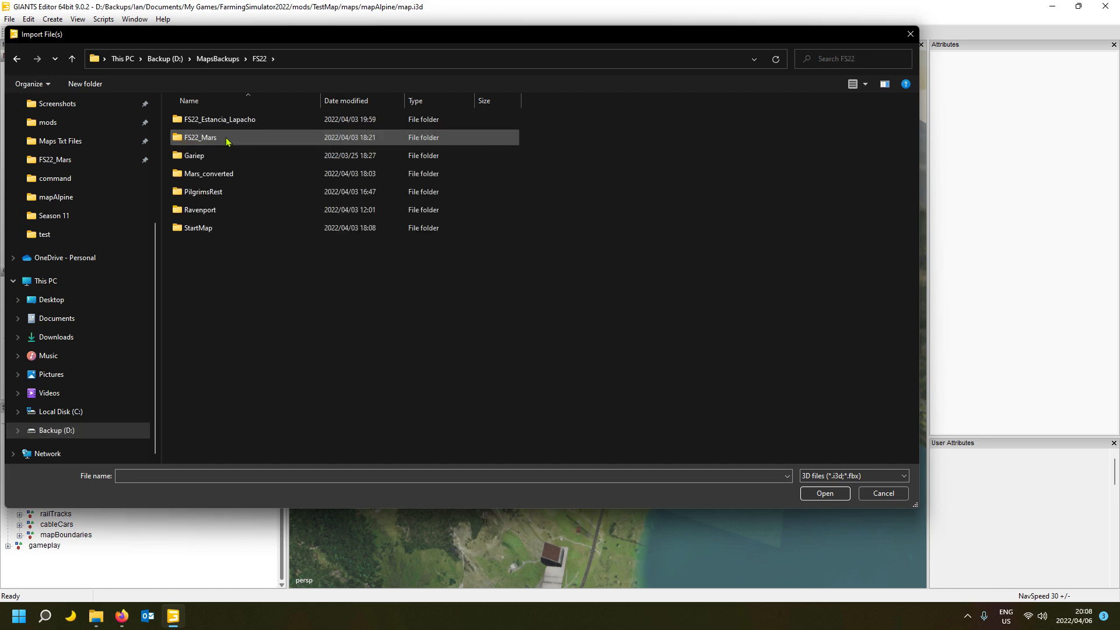
double_click(229, 158)
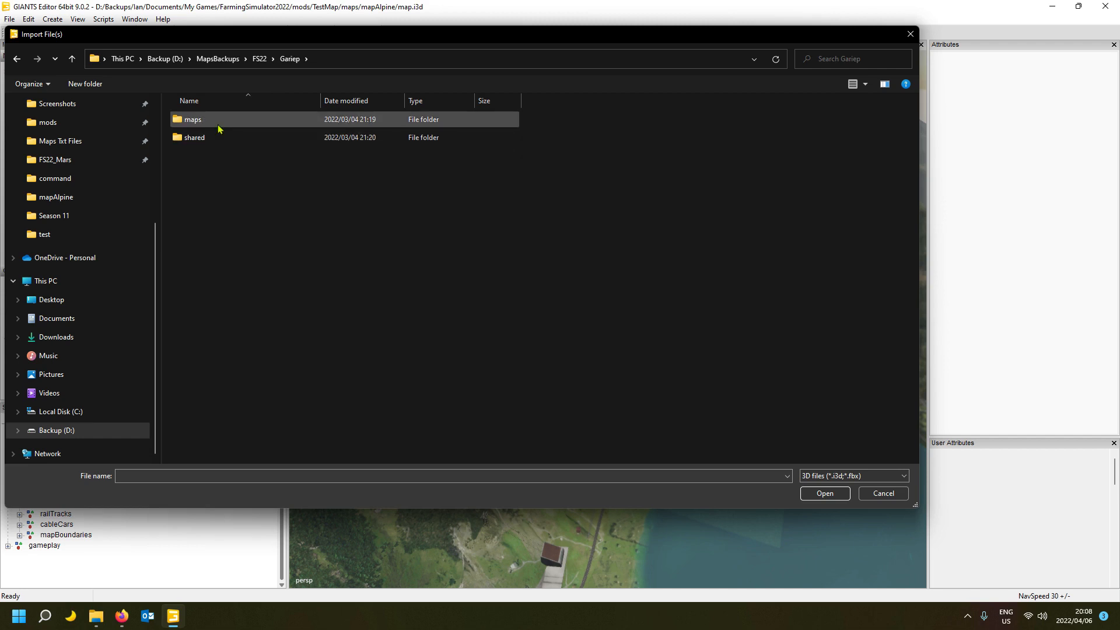
double_click(199, 119)
double_click(219, 120)
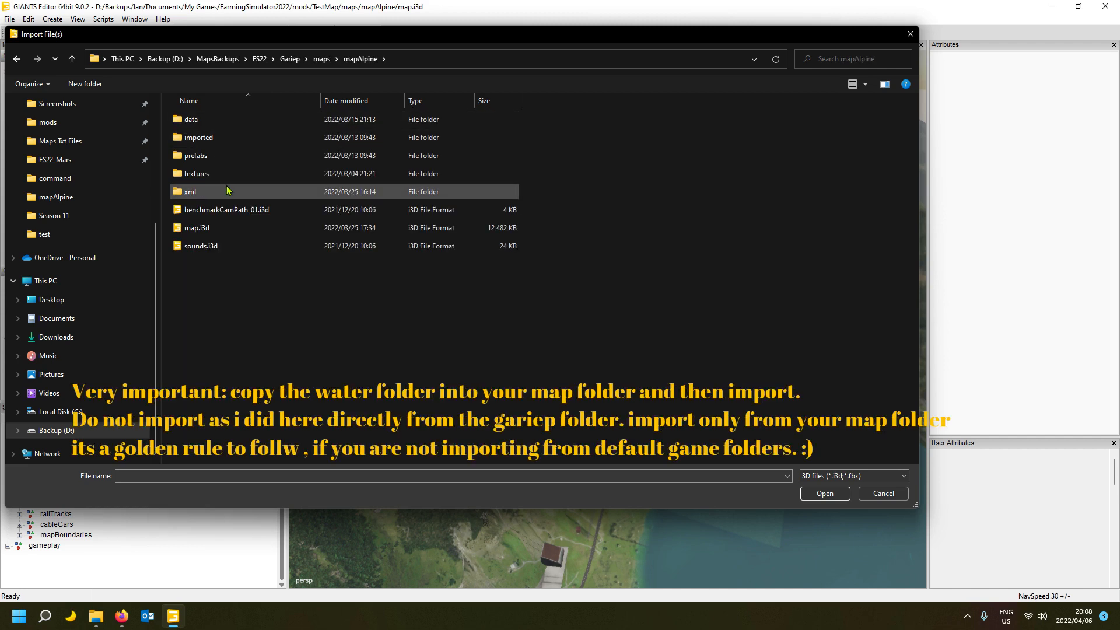
double_click(224, 144)
scroll(228, 263, down, 5)
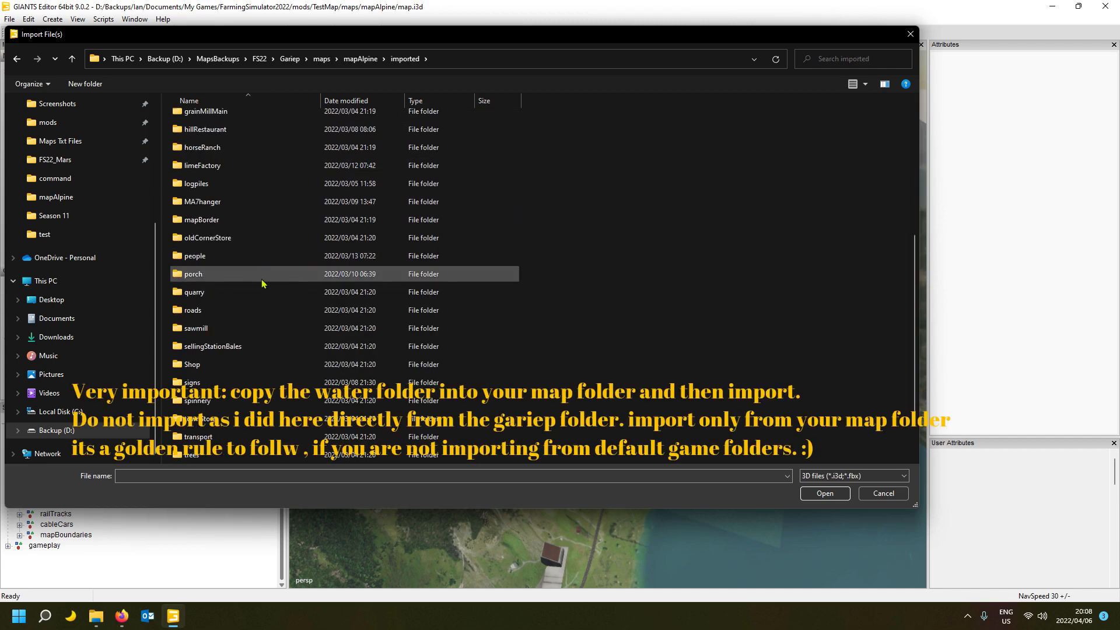
double_click(235, 439)
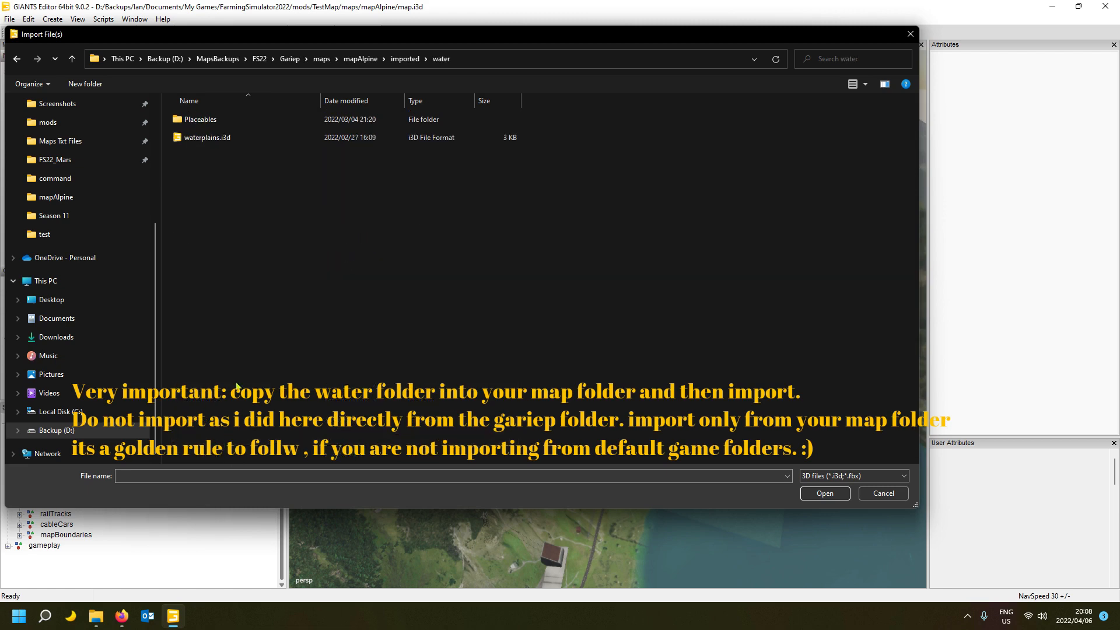
double_click(210, 137)
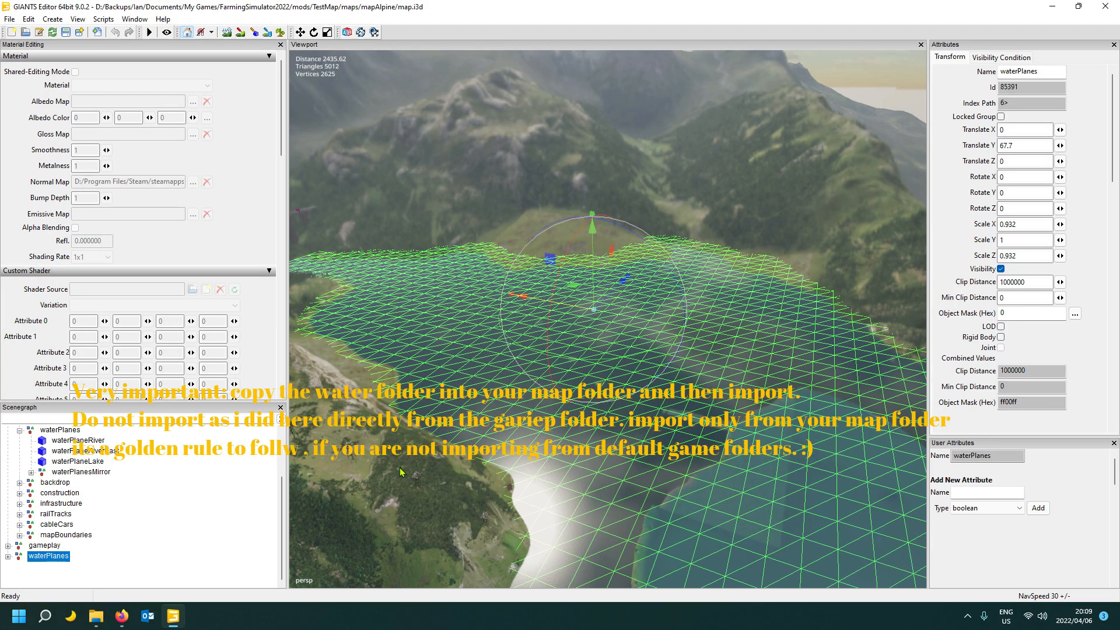
- Expand the imported waterPlanes group and delete its waterFillTriggers group
alt+drag(402, 471, 470, 514)
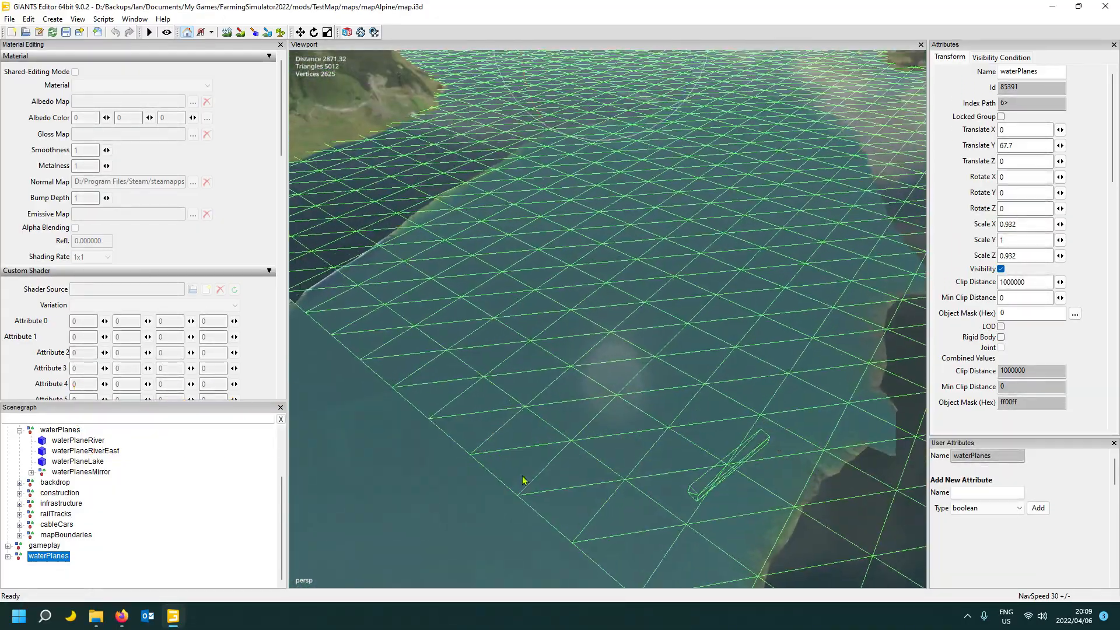
click(8, 556)
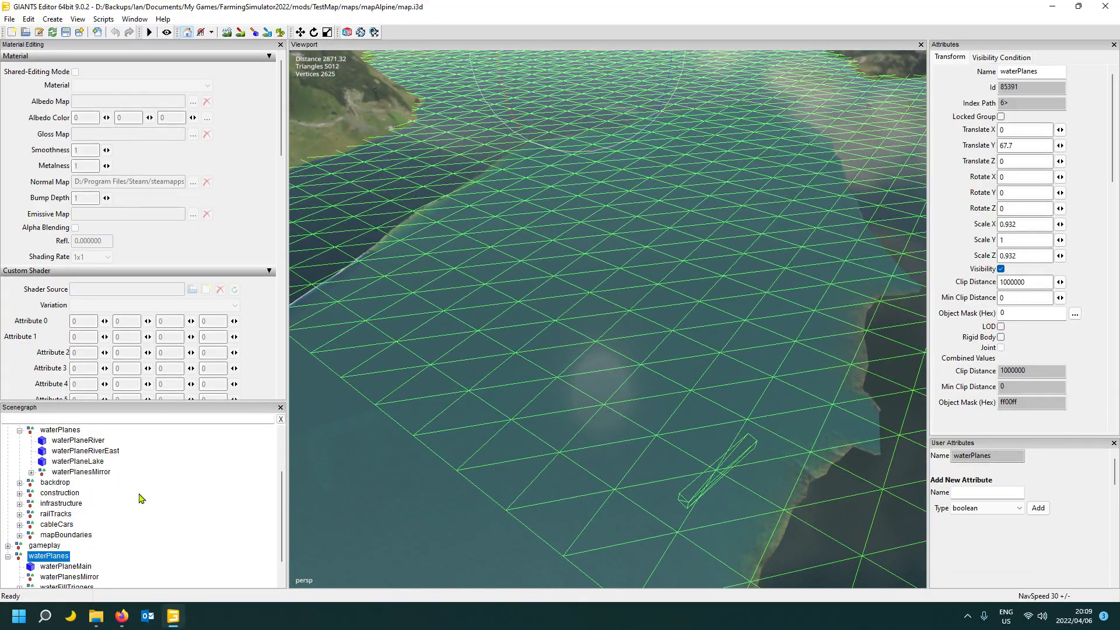
scroll(150, 493, down, 2)
click(66, 558)
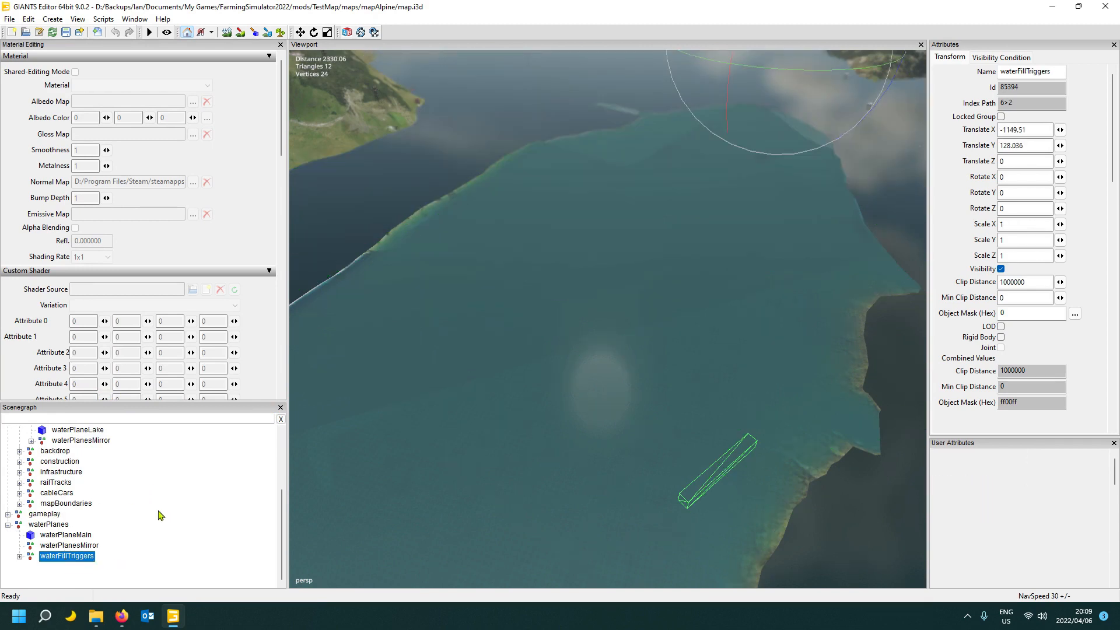
key(Delete)
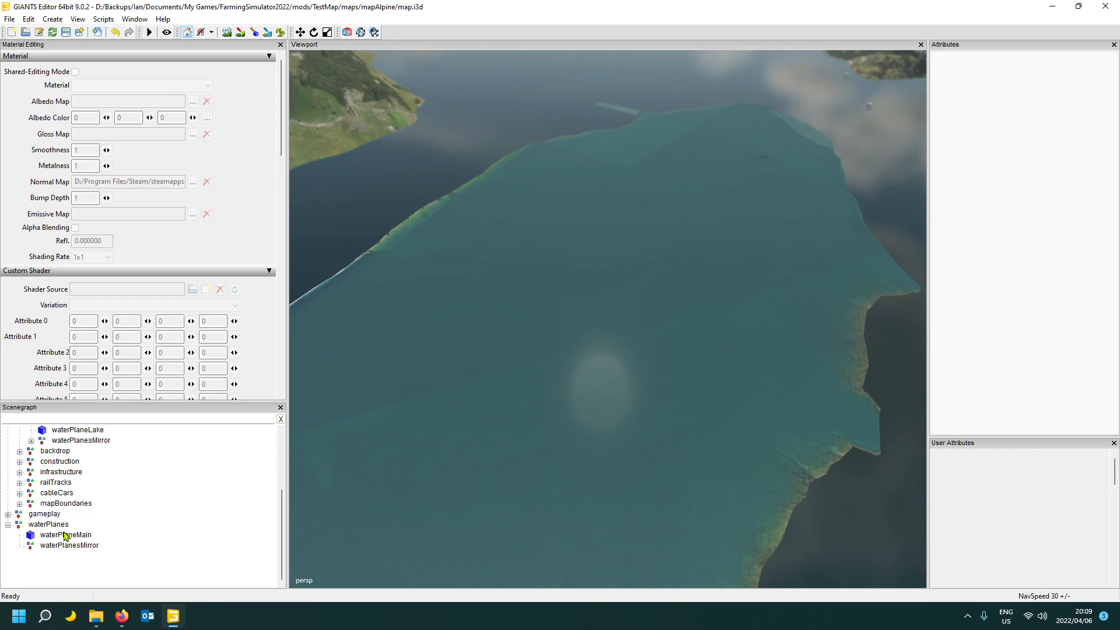
- Examine the imported waterPlaneMain's water surface across the map and its user attributes
click(67, 535)
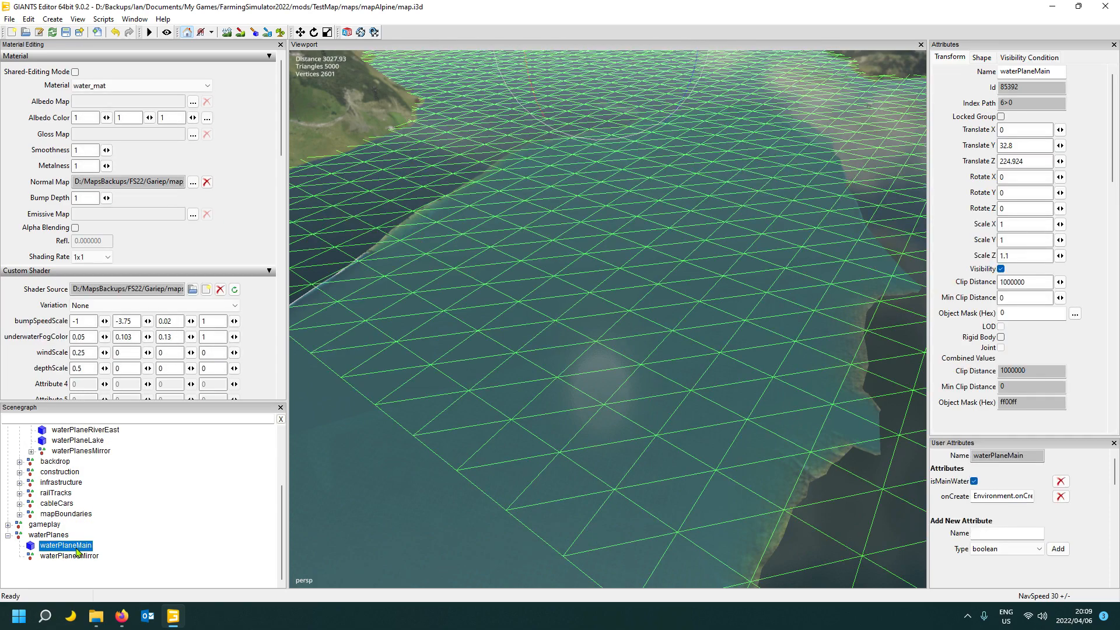
key(f)
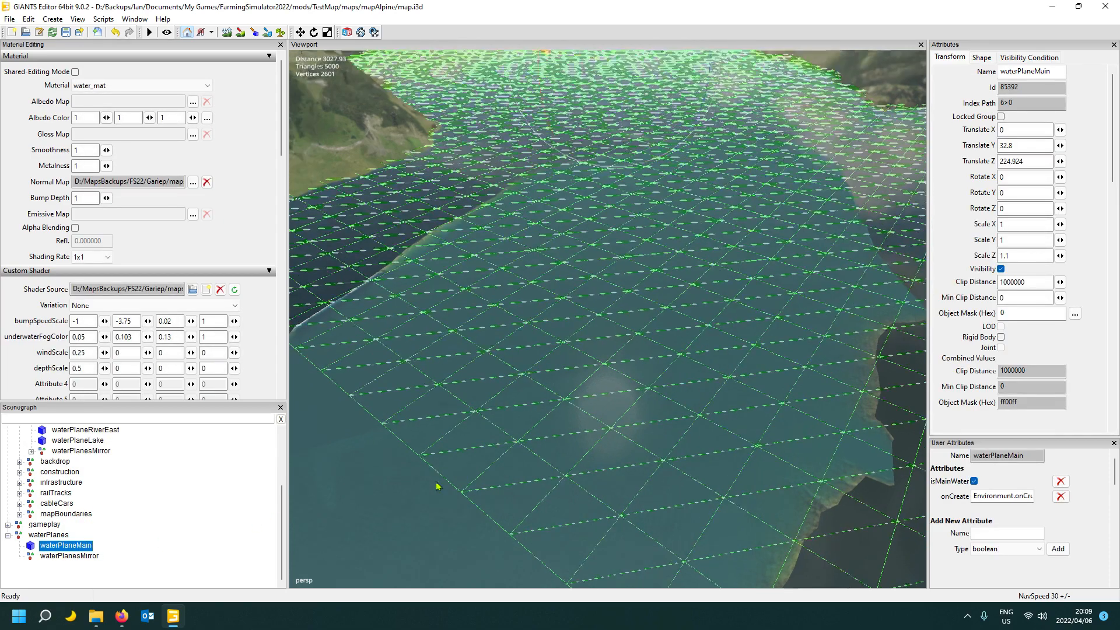
right_drag(406, 414, 331, 439)
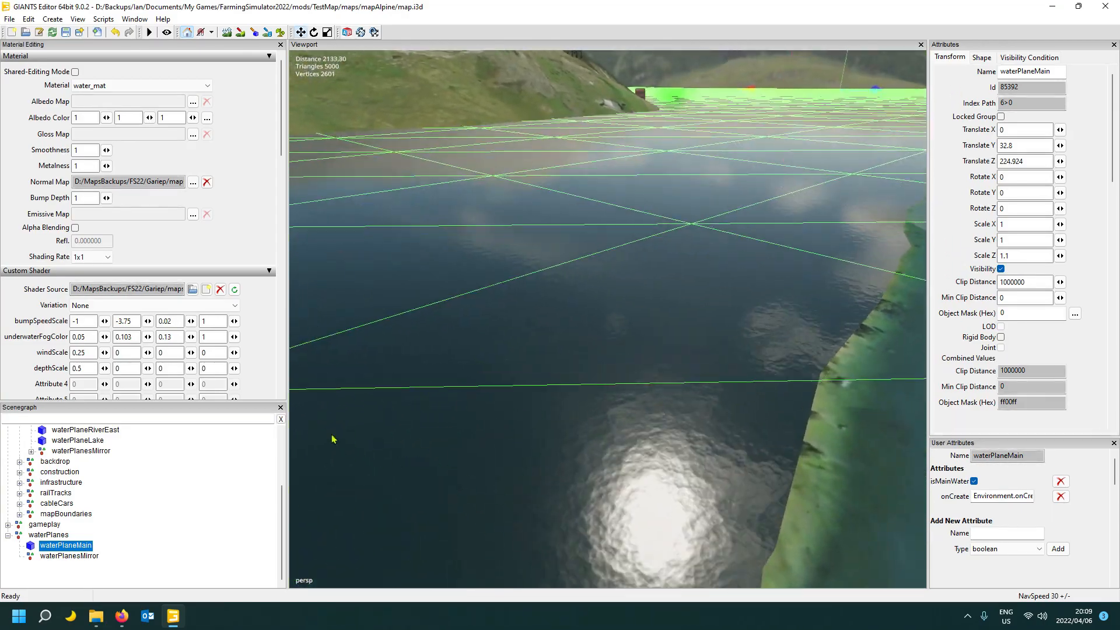
click(169, 517)
right_drag(475, 495, 284, 531)
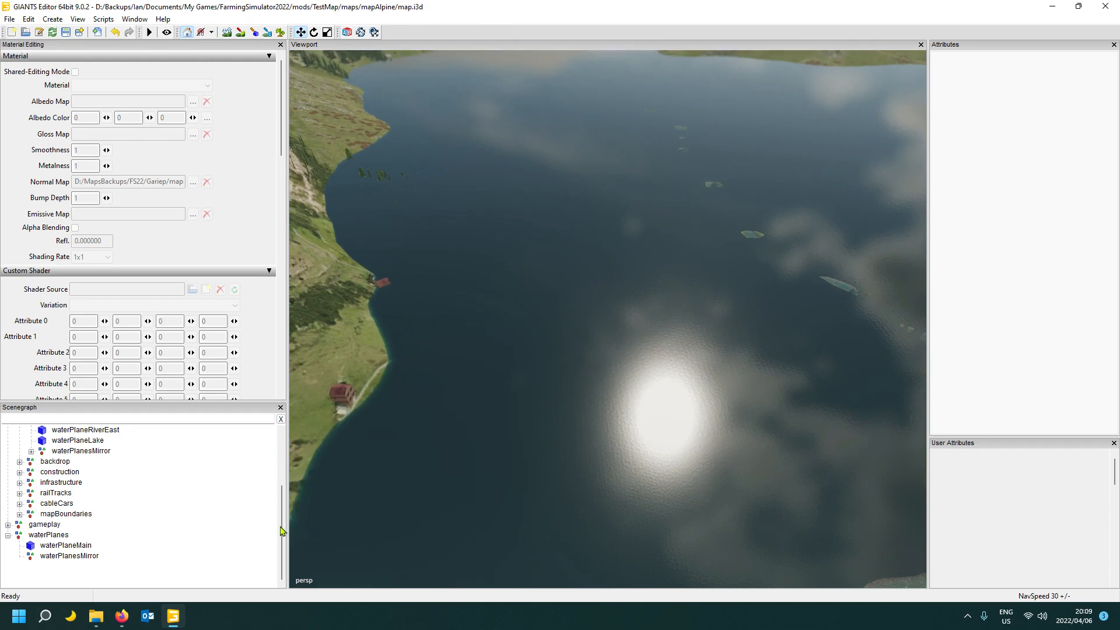
click(59, 546)
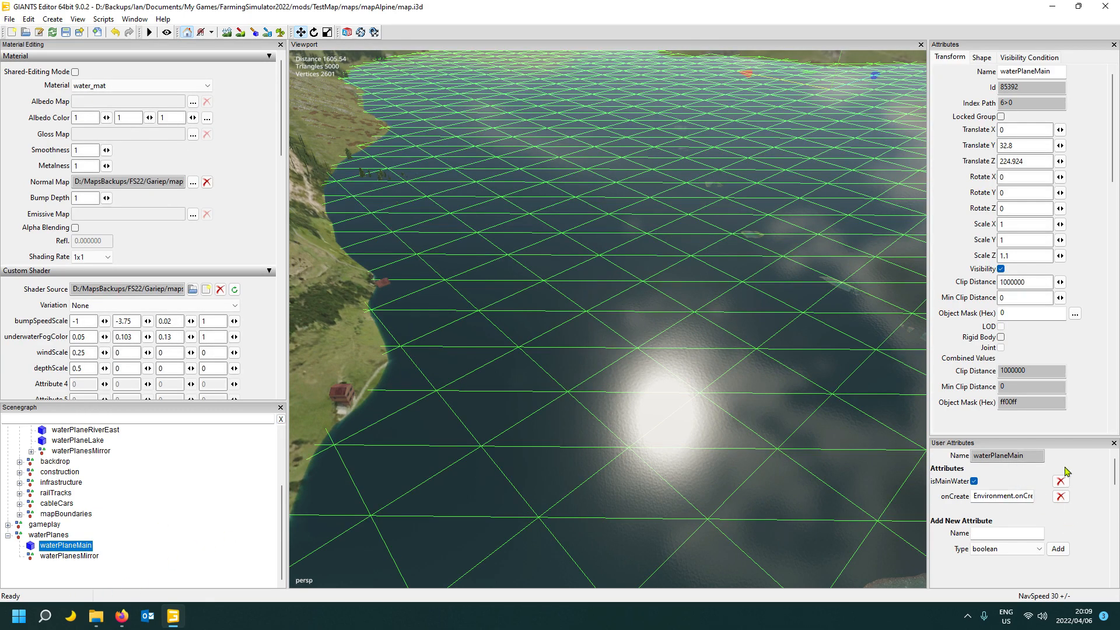
alt+drag(490, 257, 564, 265)
scroll(575, 287, down, 4)
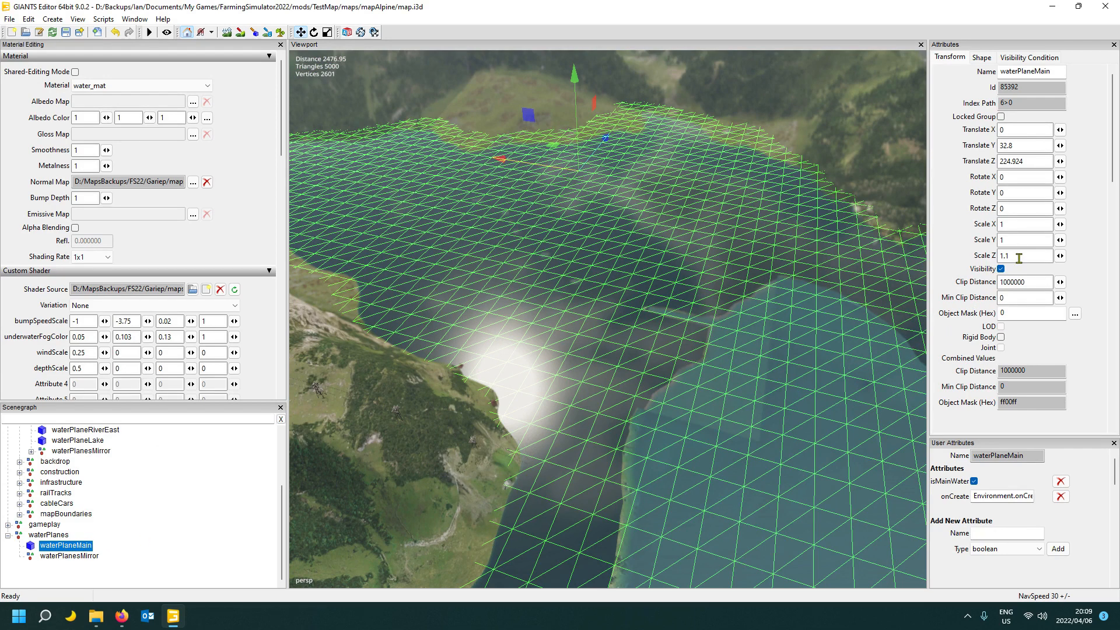
- Try scaling waterPlaneMain to 0.01 along both X and Z
double_click(1024, 224)
text(01)
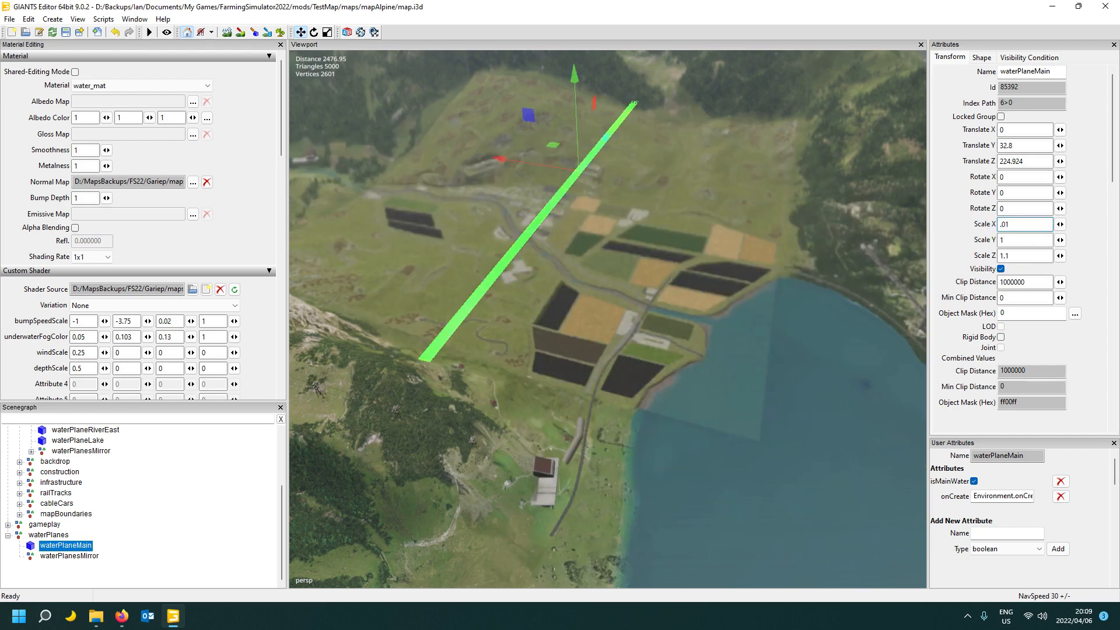
double_click(1027, 256)
text(.01)
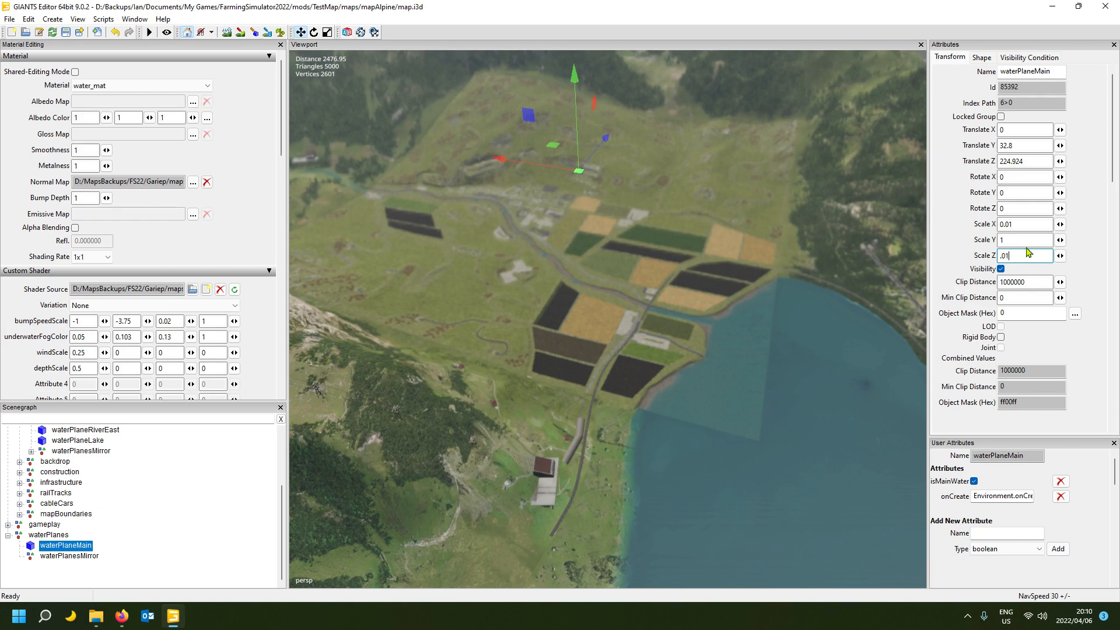
- Set waterPlaneMain's Z and X scale to 0.1 and inspect the resized plane on the map
drag(1007, 255, 999, 261)
text(.1)
drag(1036, 222, 986, 229)
text(.1)
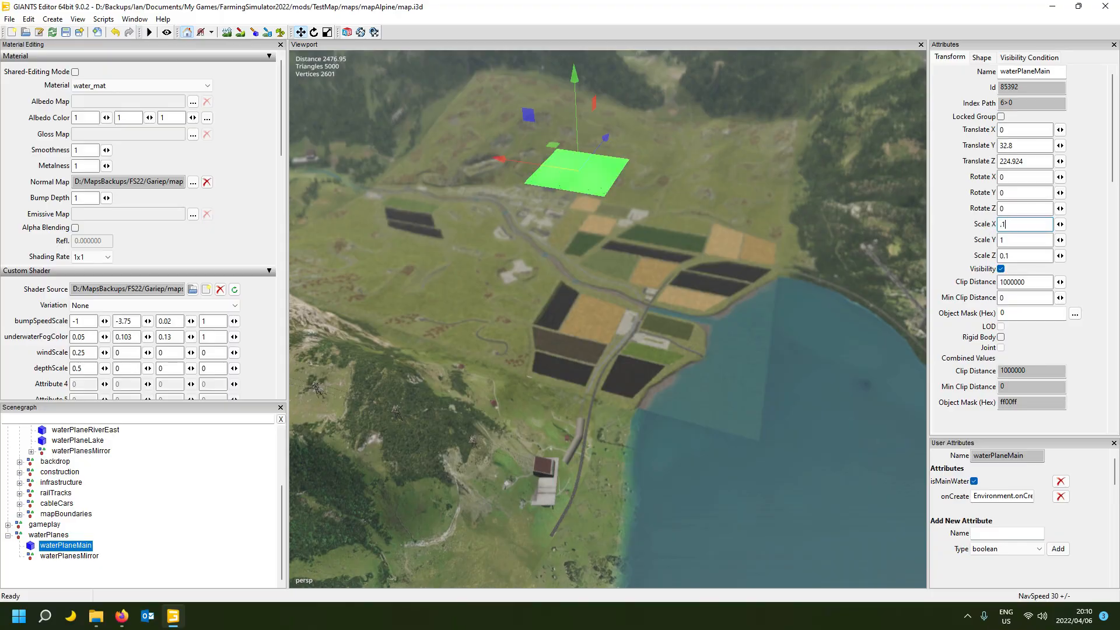
alt+drag(703, 327, 588, 393)
scroll(568, 348, up, 8)
scroll(581, 373, up, 8)
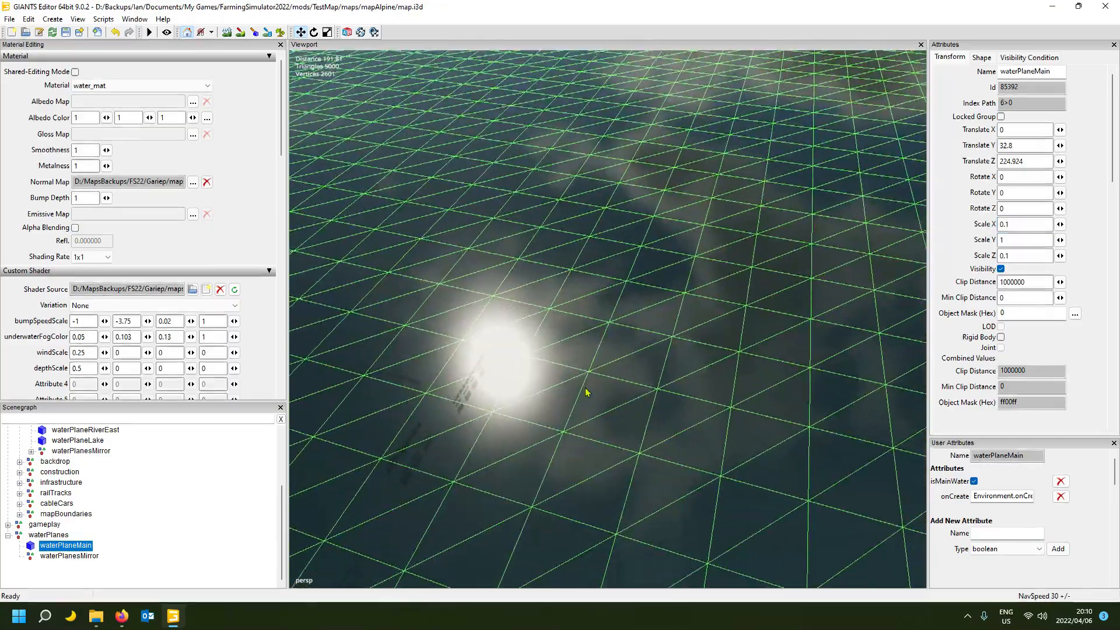
scroll(590, 396, down, 9)
scroll(591, 394, down, 1)
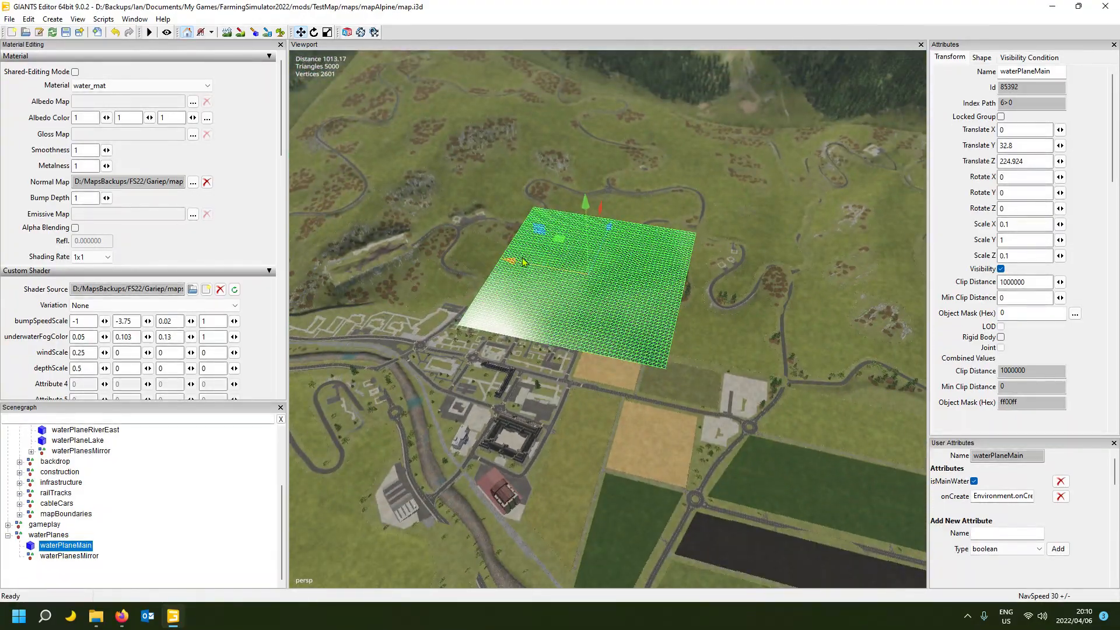
- Inspect waterPlaneMain unselected, then move it over the town in the map's middle, to about Y -77.9 and Z -271
scroll(609, 365, down, 5)
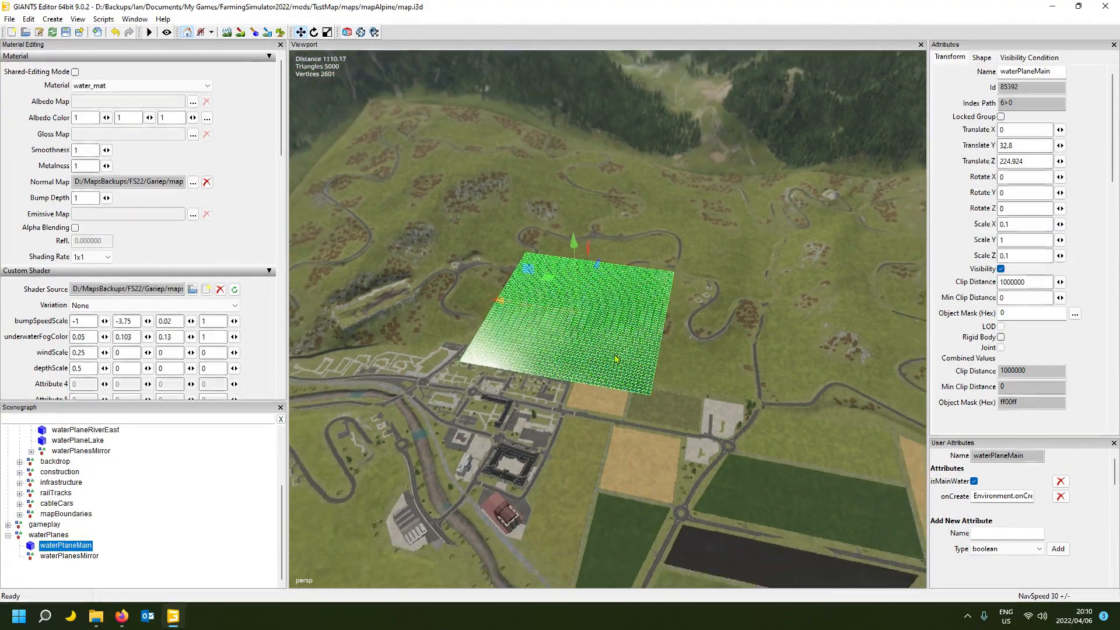
click(212, 486)
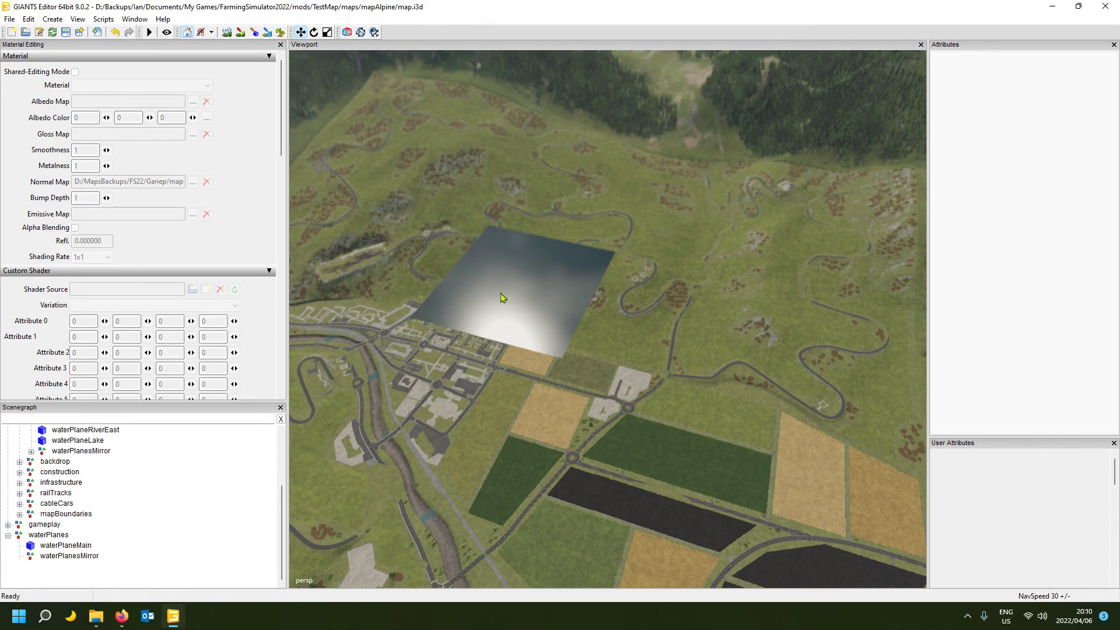
click(510, 316)
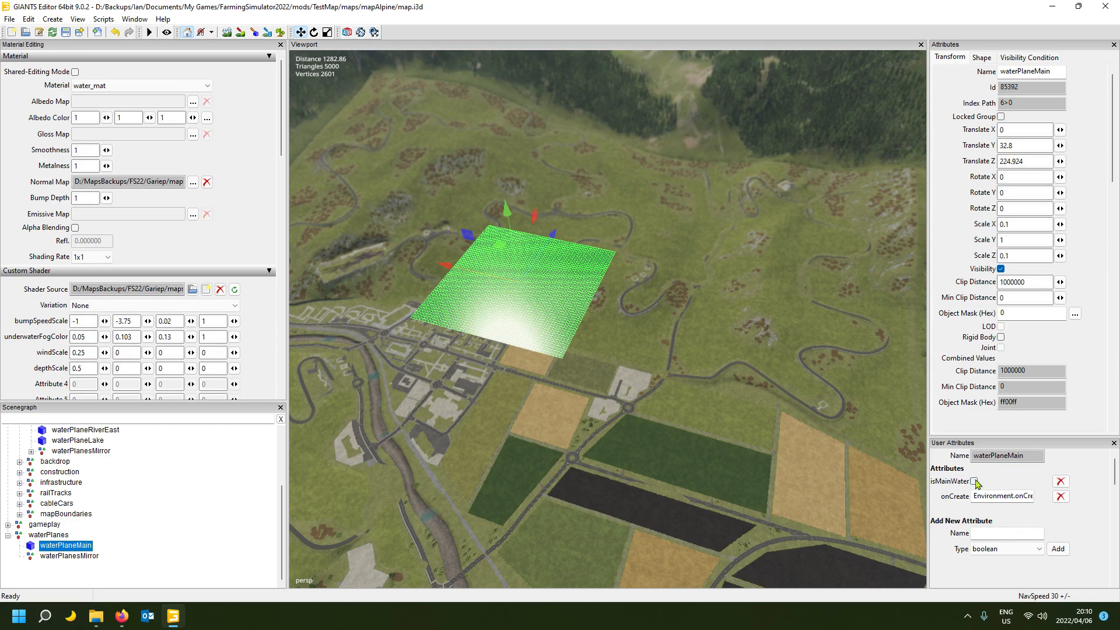
scroll(725, 492, down, 5)
alt+drag(640, 504, 699, 523)
scroll(700, 523, up, 1)
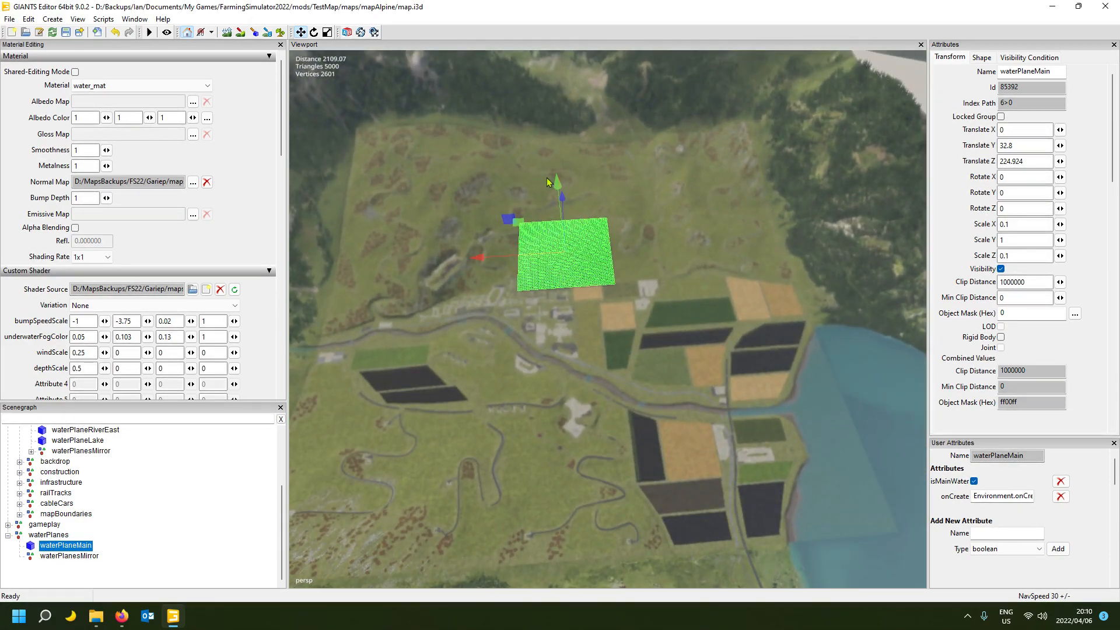
drag(557, 185, 555, 335)
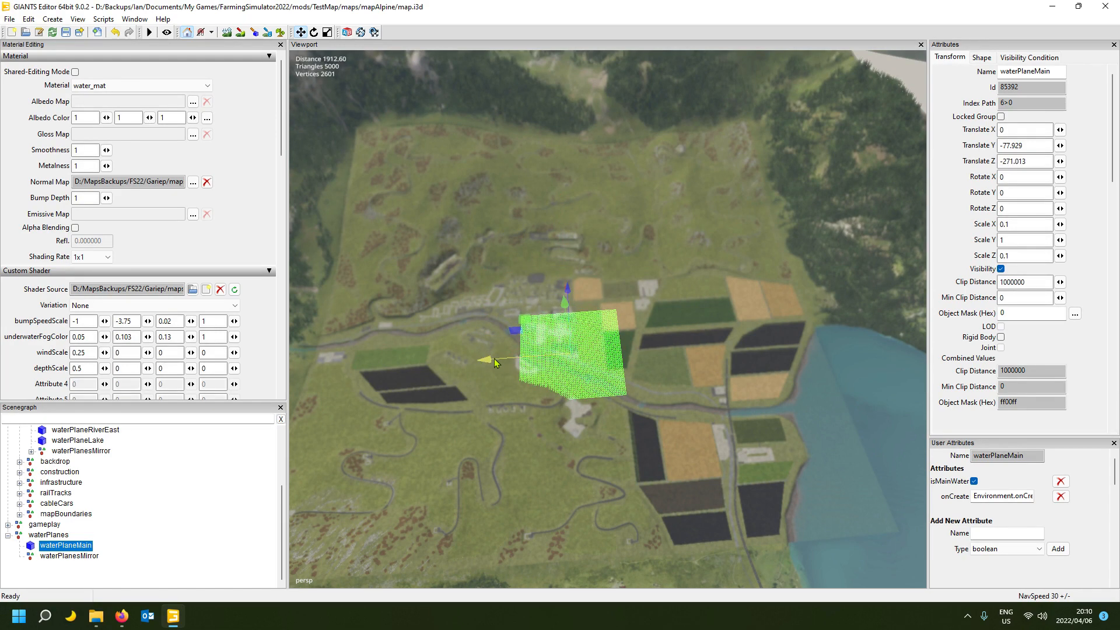
- Reposition waterPlaneMain across the town and river at about Y -56.7 and Z -201.6
alt+drag(538, 425, 412, 408)
scroll(413, 404, up, 3)
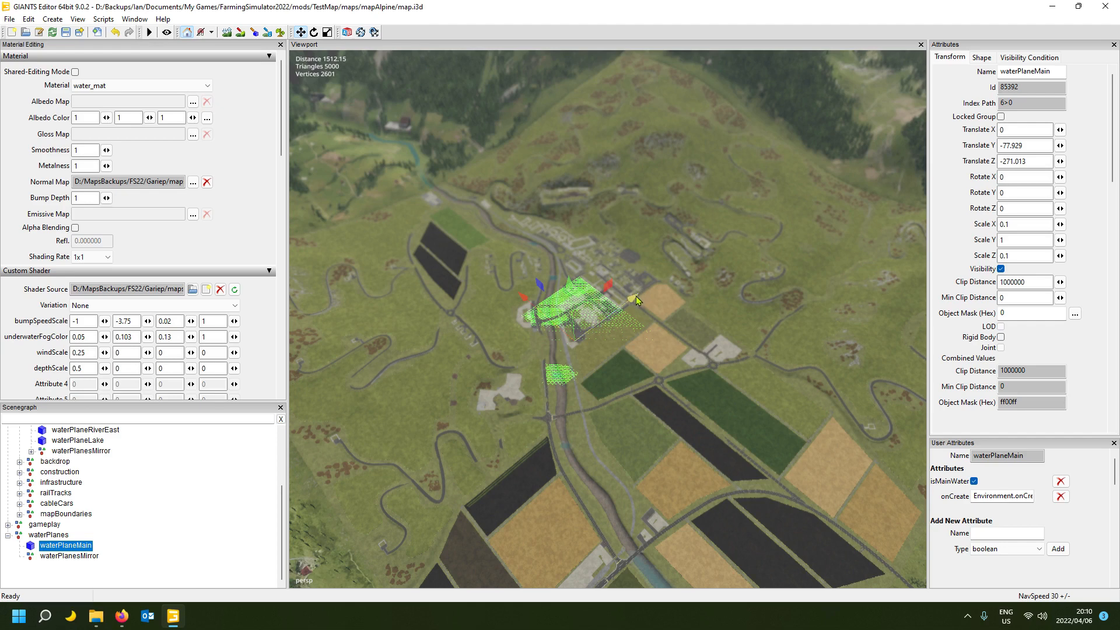
drag(612, 291, 681, 300)
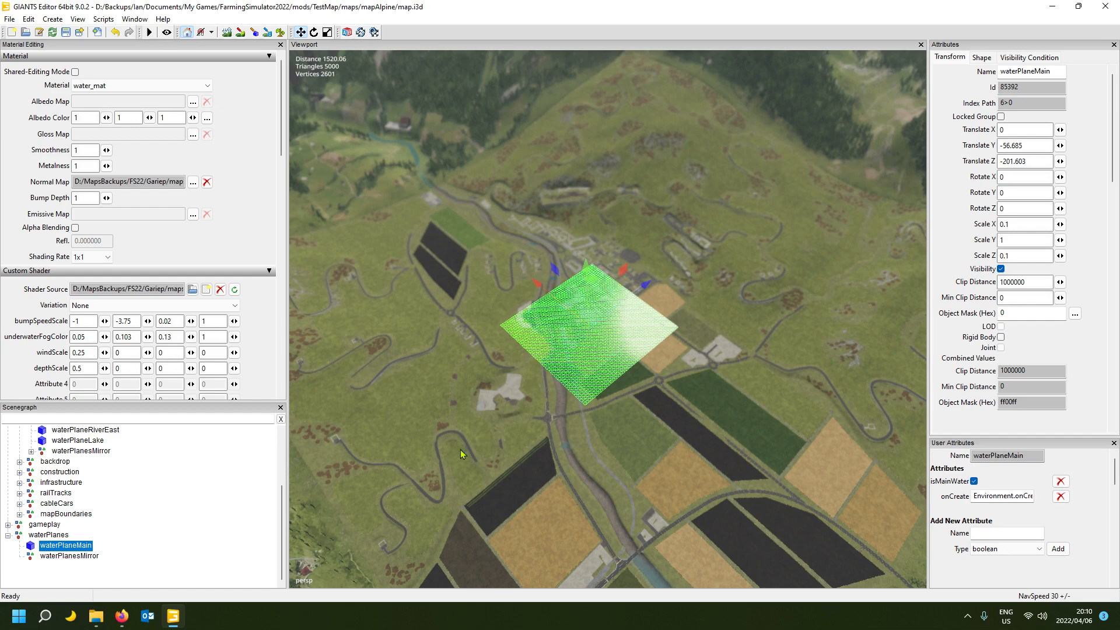
scroll(460, 454, down, 2)
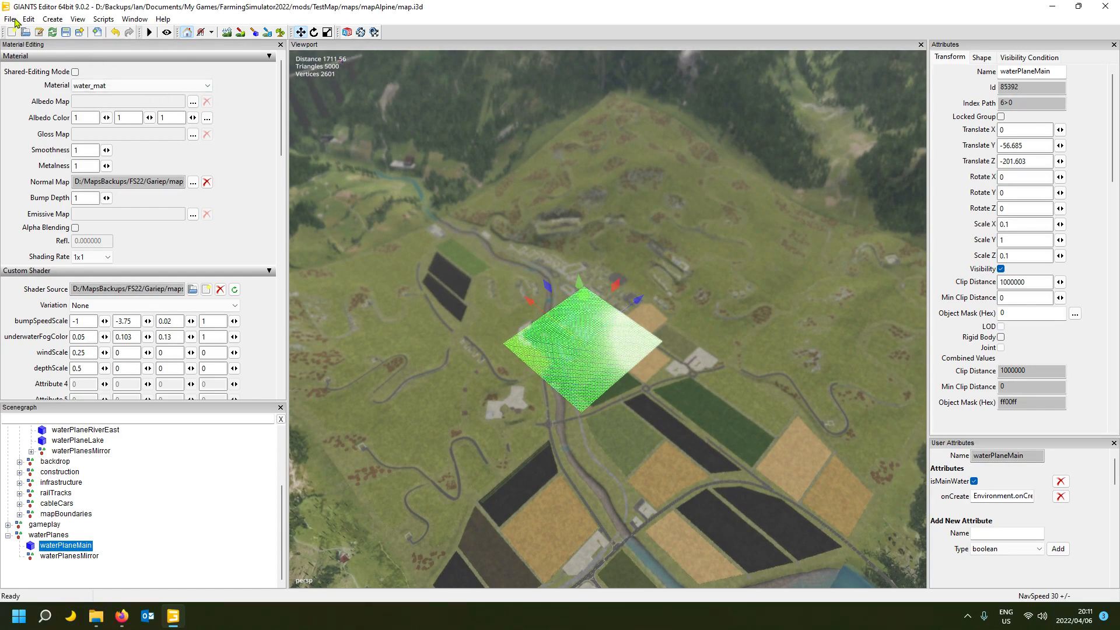
- Save the map, close the editor, and reopen map.i3d from TestMap's mapAlpine folder in GIANTS Editor 9.0.2
key(ctrl+s)
click(1117, 11)
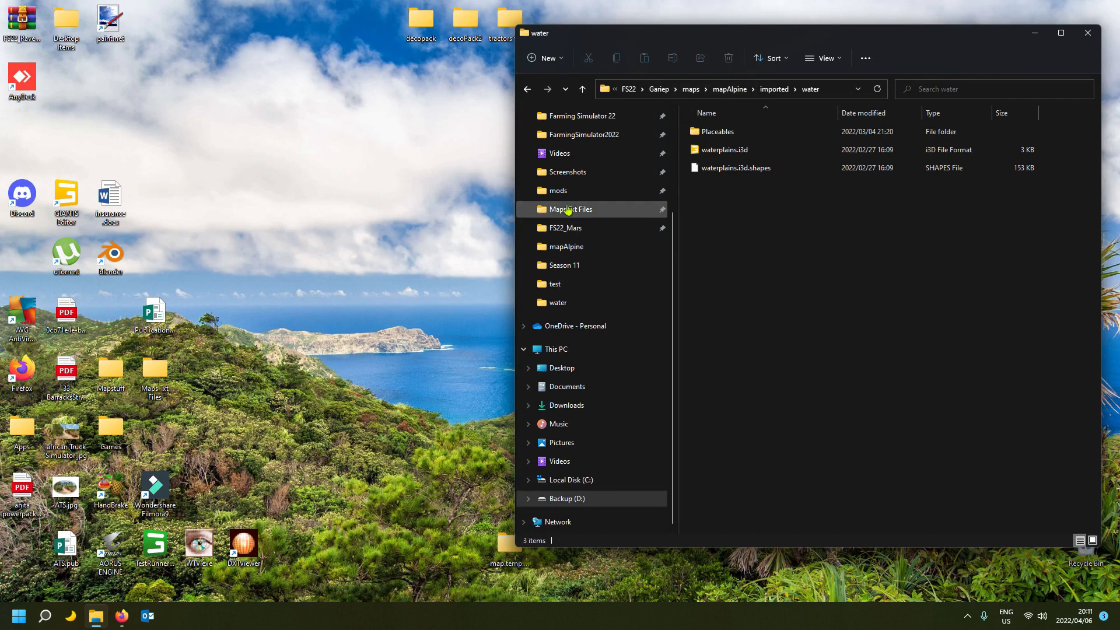
scroll(583, 262, up, 3)
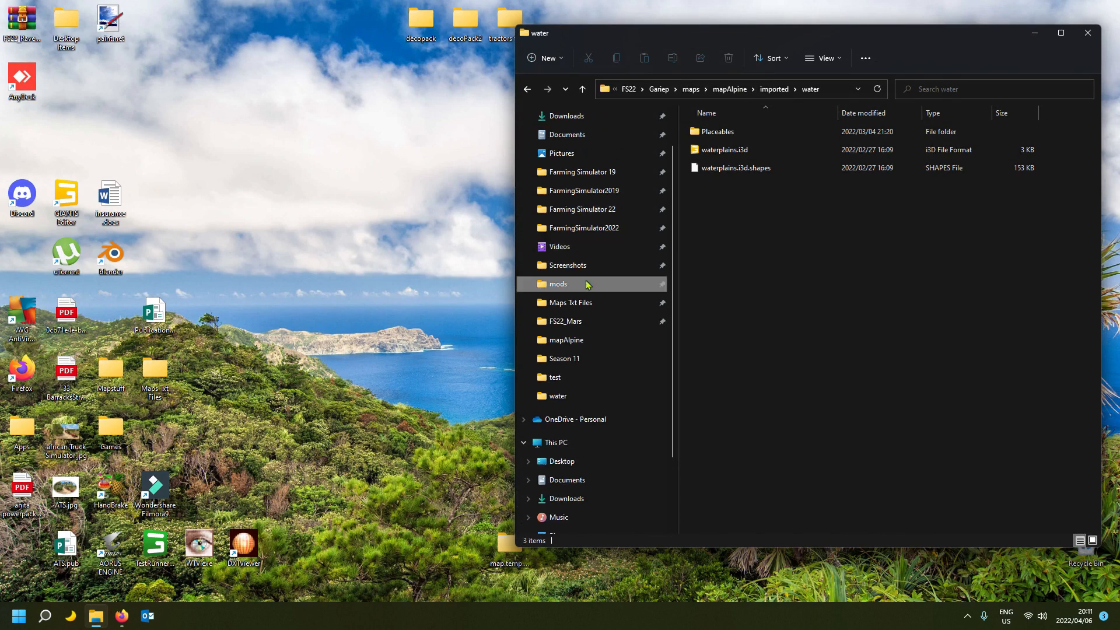
click(642, 284)
double_click(751, 169)
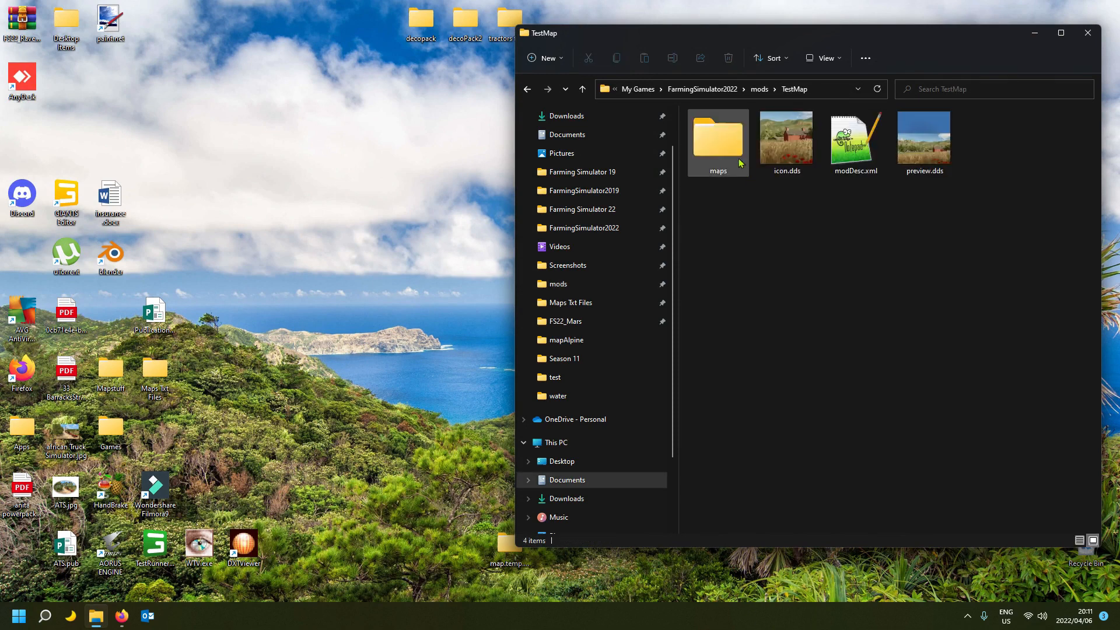
double_click(732, 153)
double_click(732, 140)
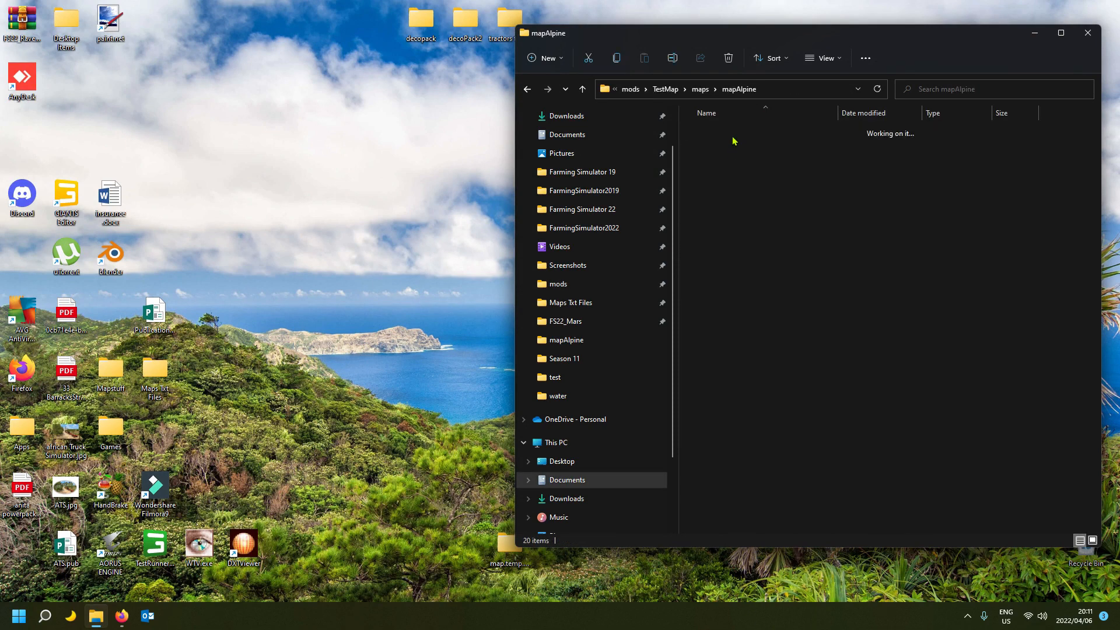
double_click(729, 240)
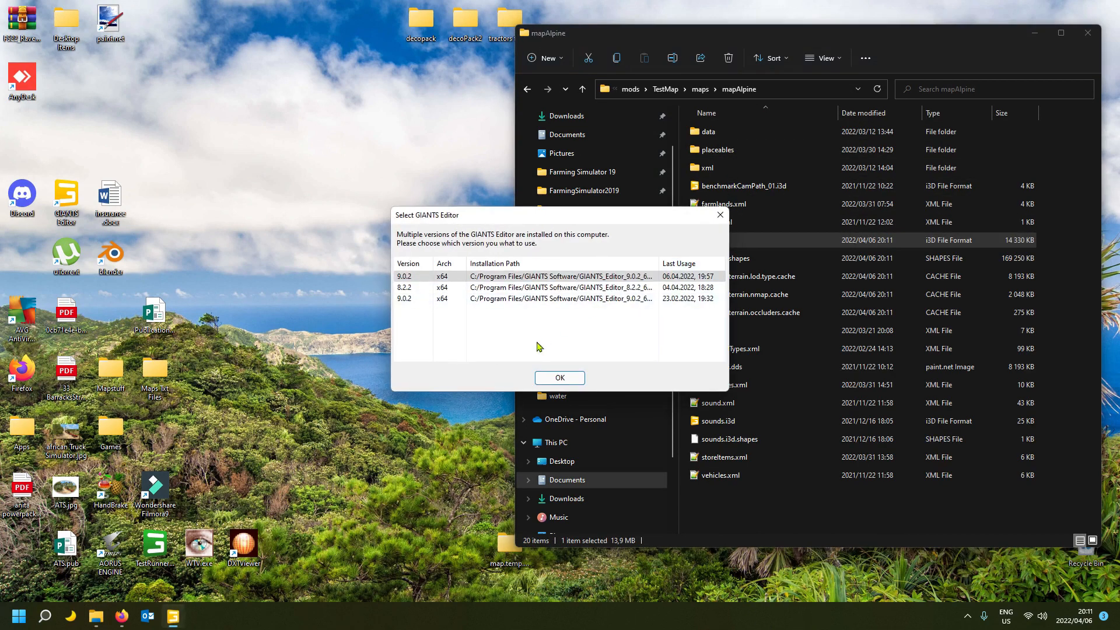
click(558, 378)
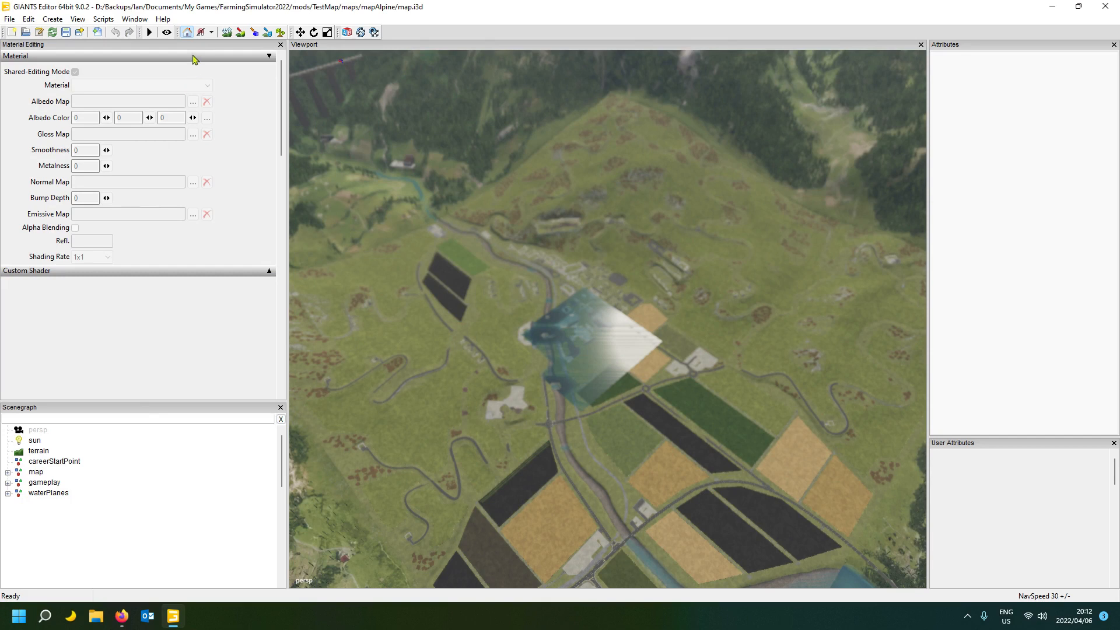
- Dock the Scenegraph above Material Editing, enlarge it slightly, and expand the Custom Shader section
drag(198, 48, 200, 212)
drag(131, 408, 128, 53)
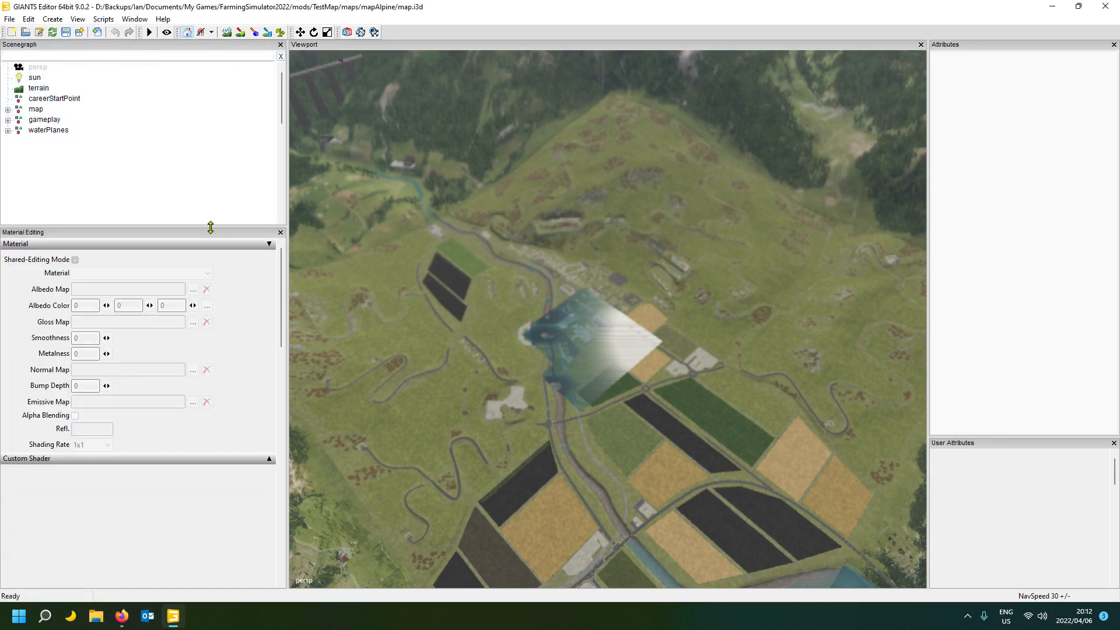
drag(210, 227, 206, 259)
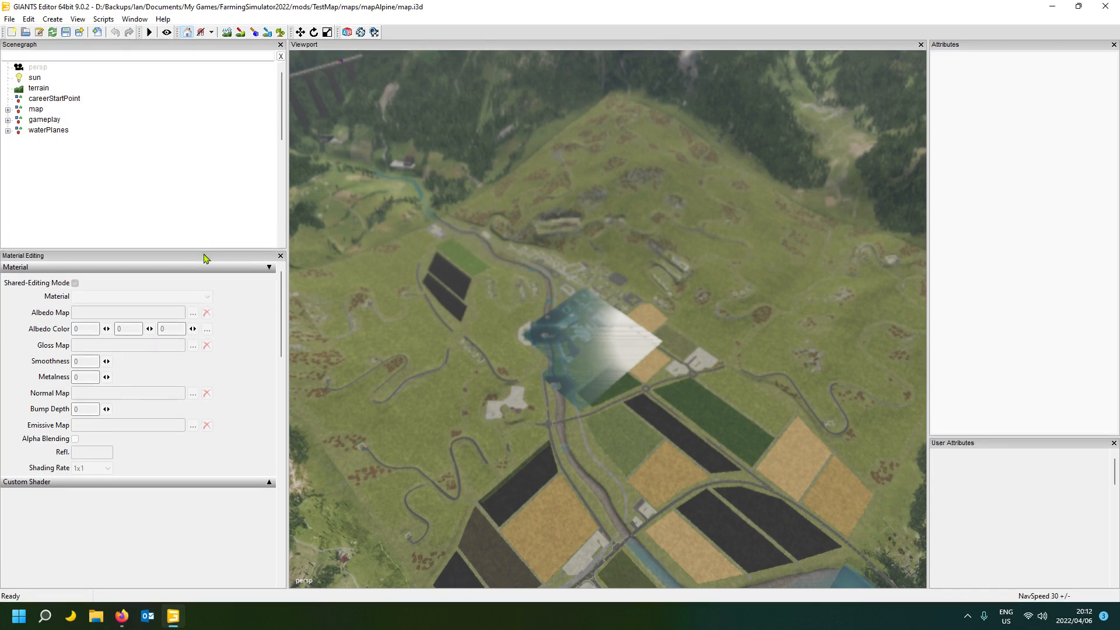
click(265, 483)
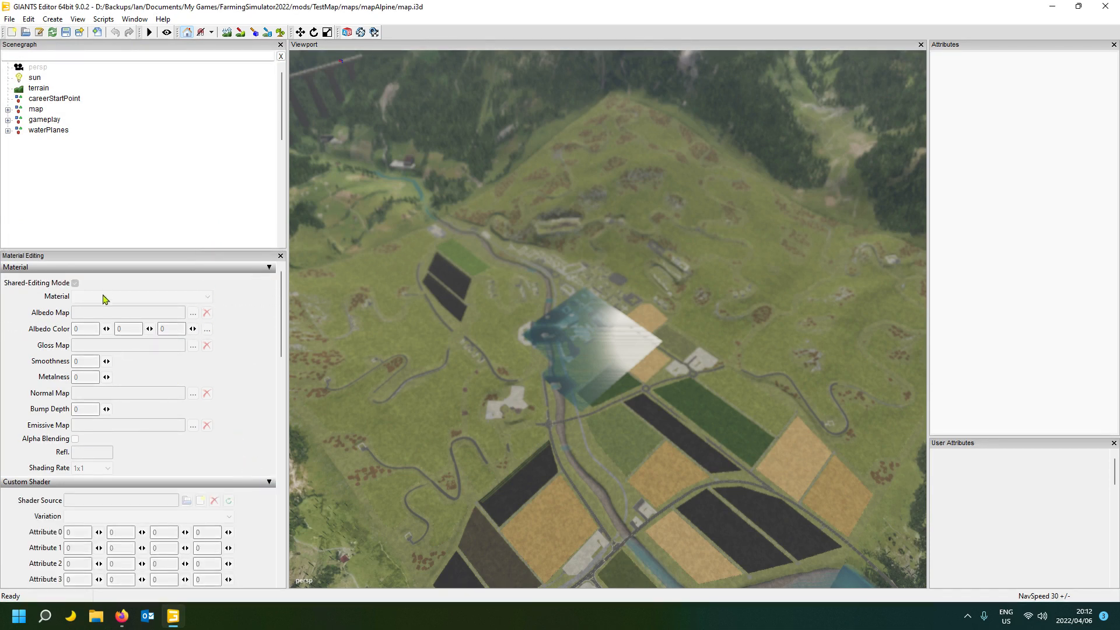
- Start replacing waterPlaneMain's shader source and browse to the Farming Simulator 22 data/shaders folder
click(9, 130)
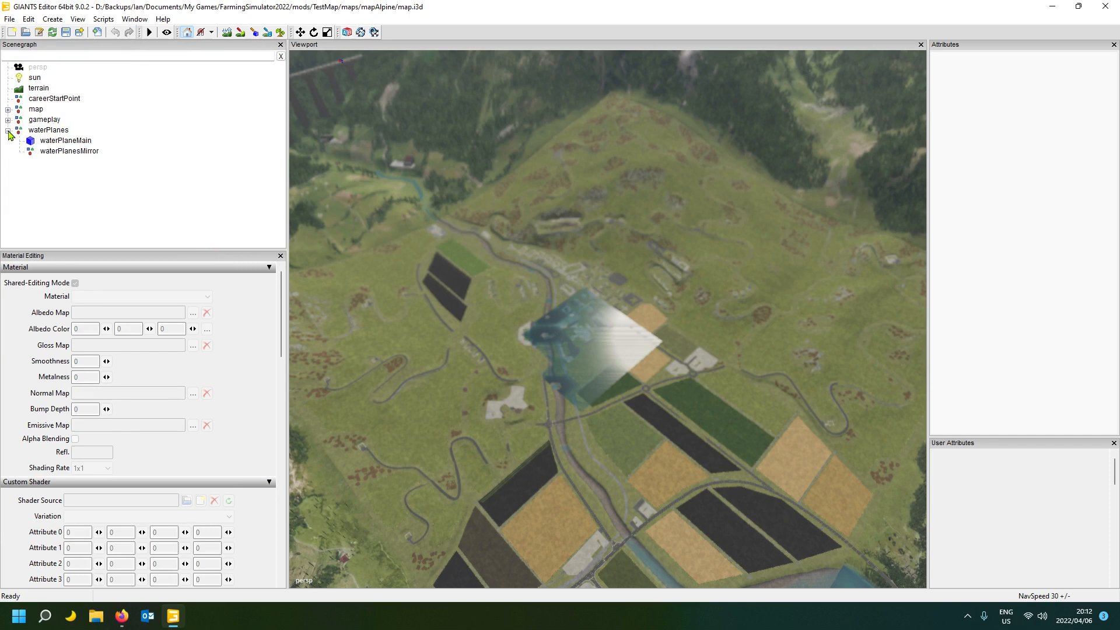
click(51, 141)
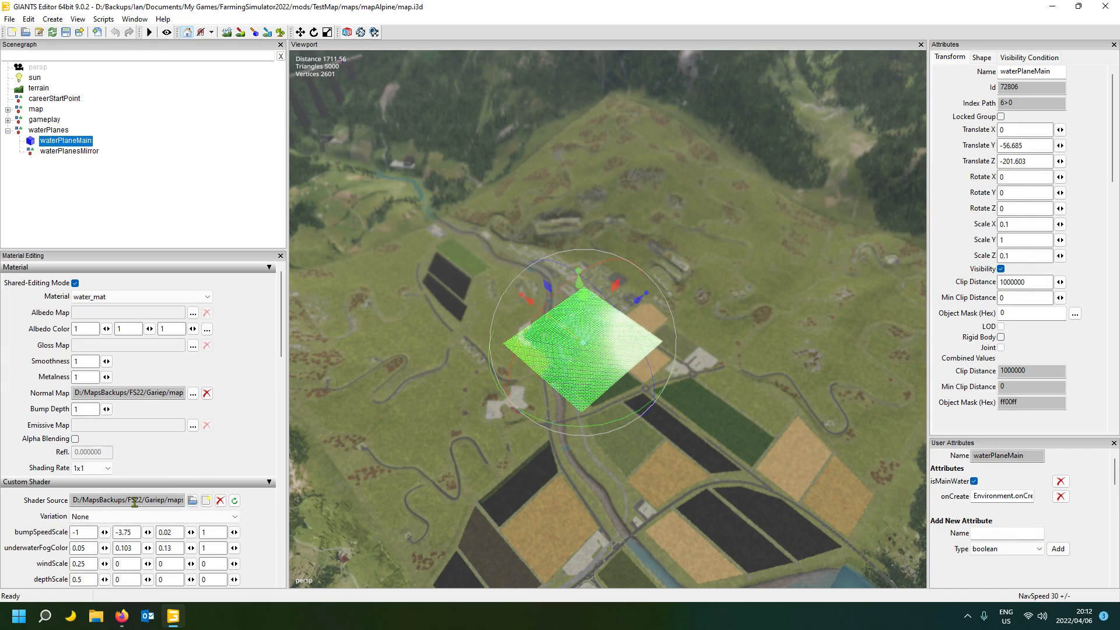
click(207, 501)
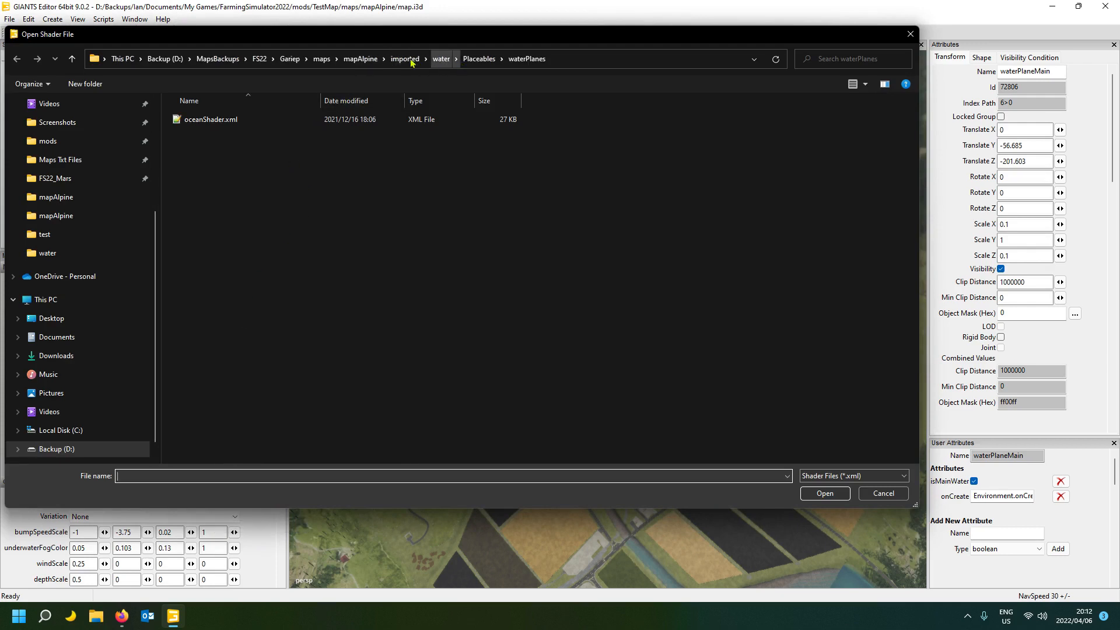
scroll(91, 273, up, 1)
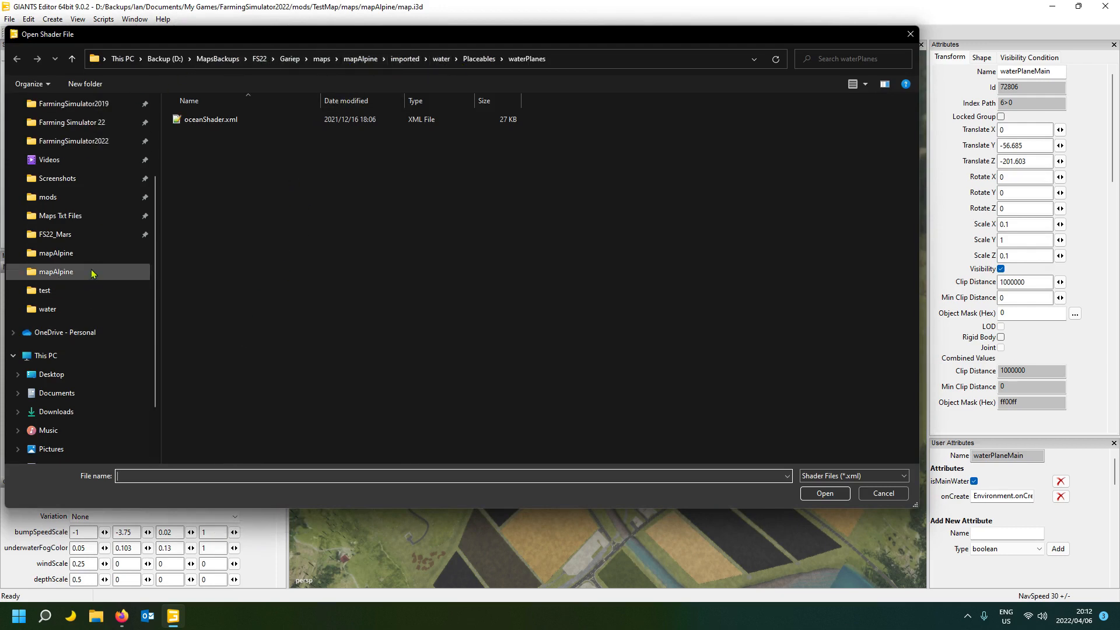
click(84, 124)
double_click(213, 120)
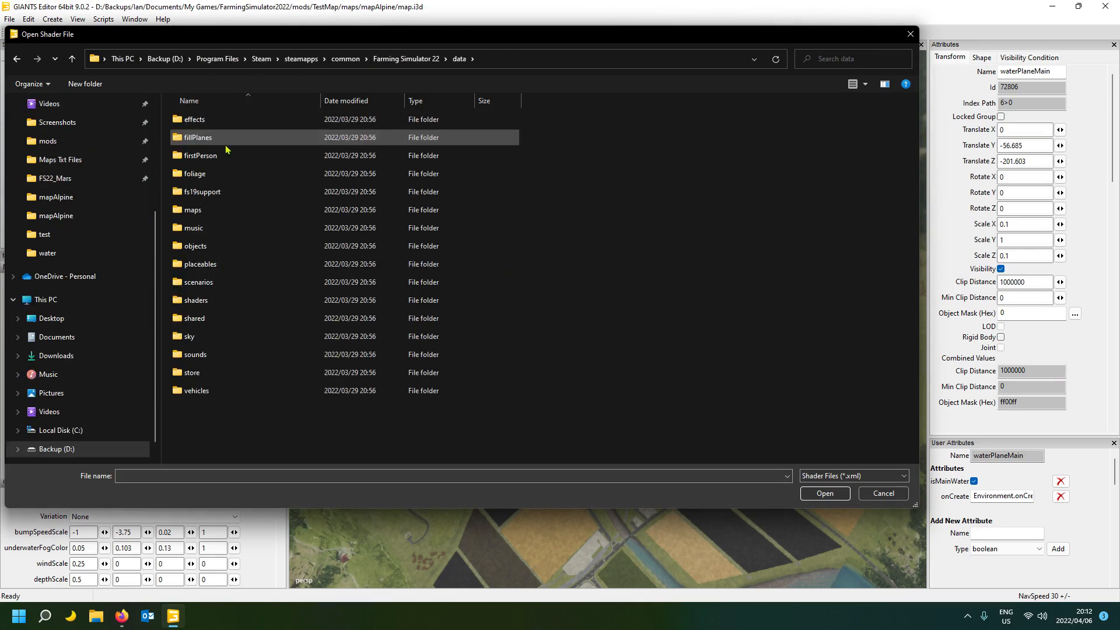
double_click(254, 302)
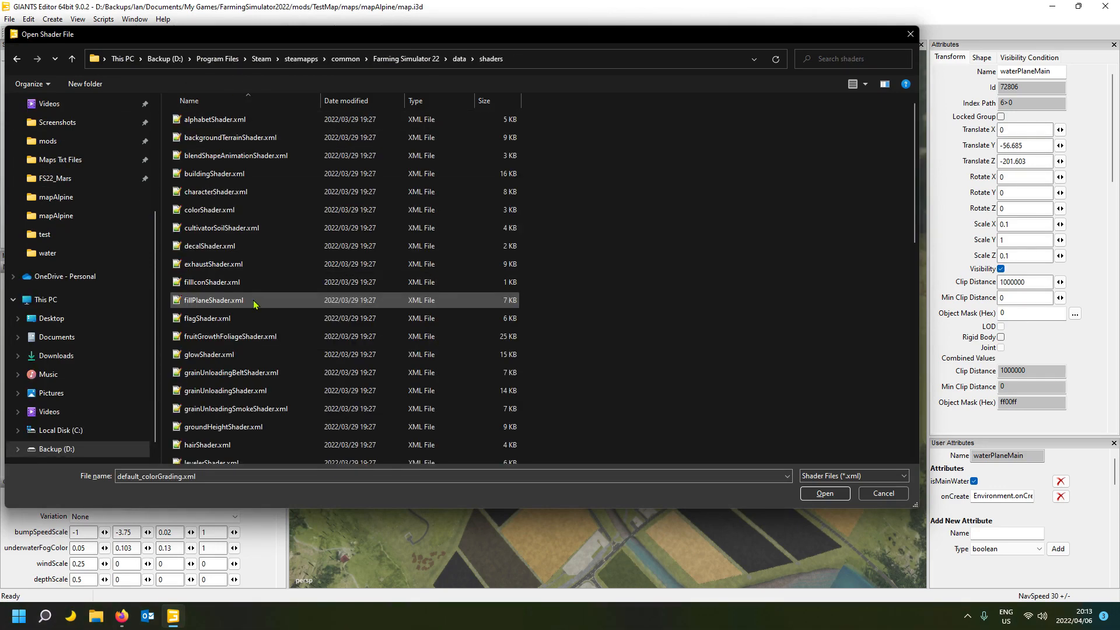
- Load oceanShader.xml from the game's shaders folder as the water plane's custom shader
scroll(257, 283, down, 3)
scroll(261, 222, down, 8)
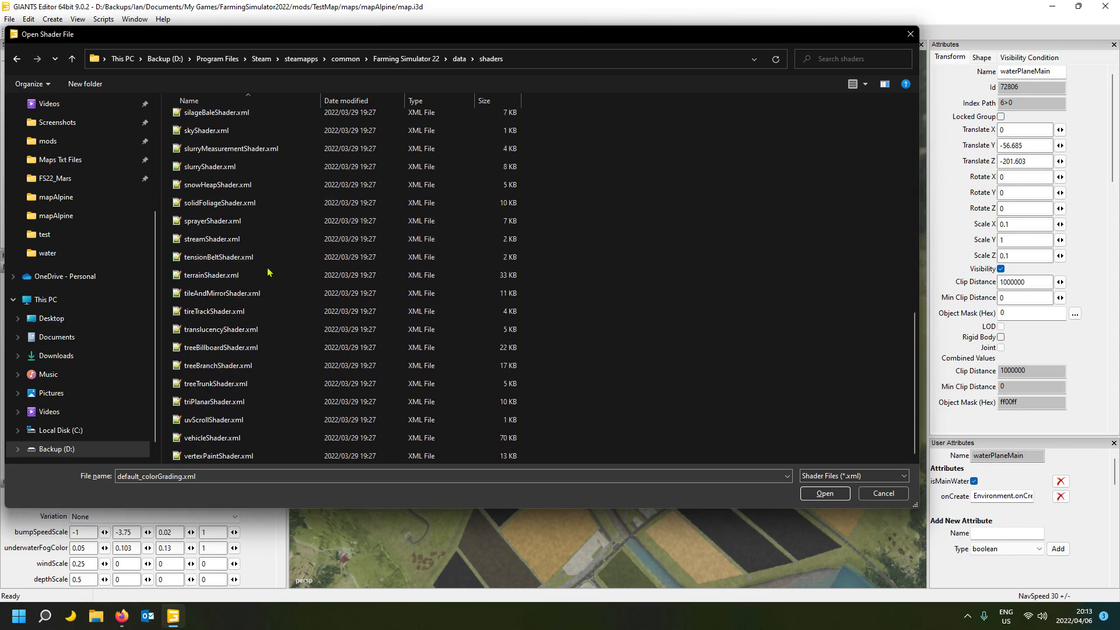
scroll(264, 257, up, 4)
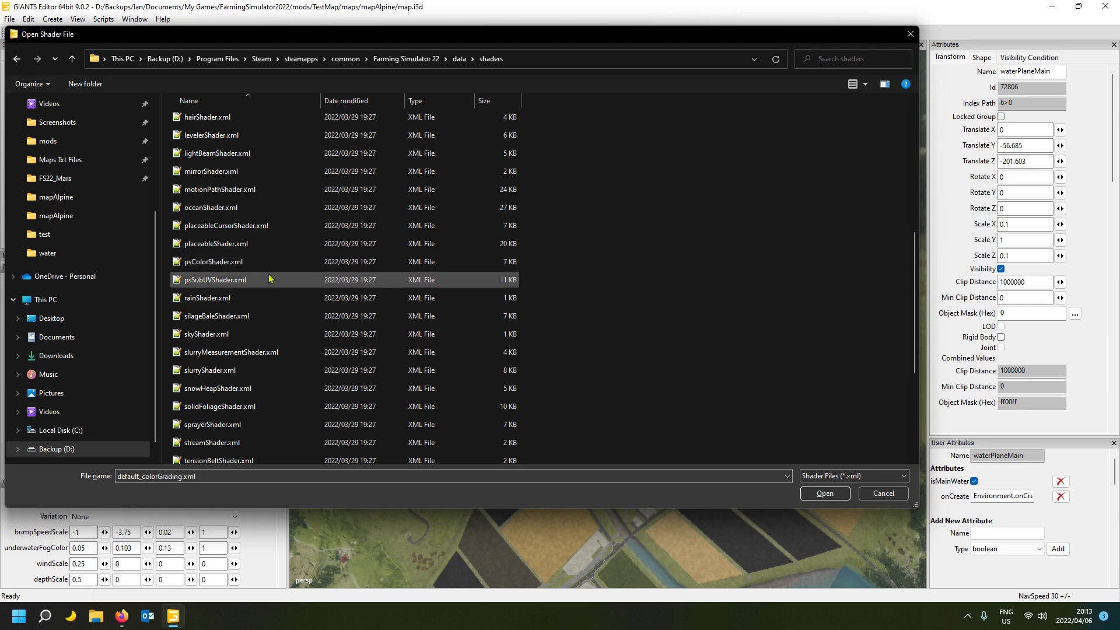
scroll(269, 279, down, 2)
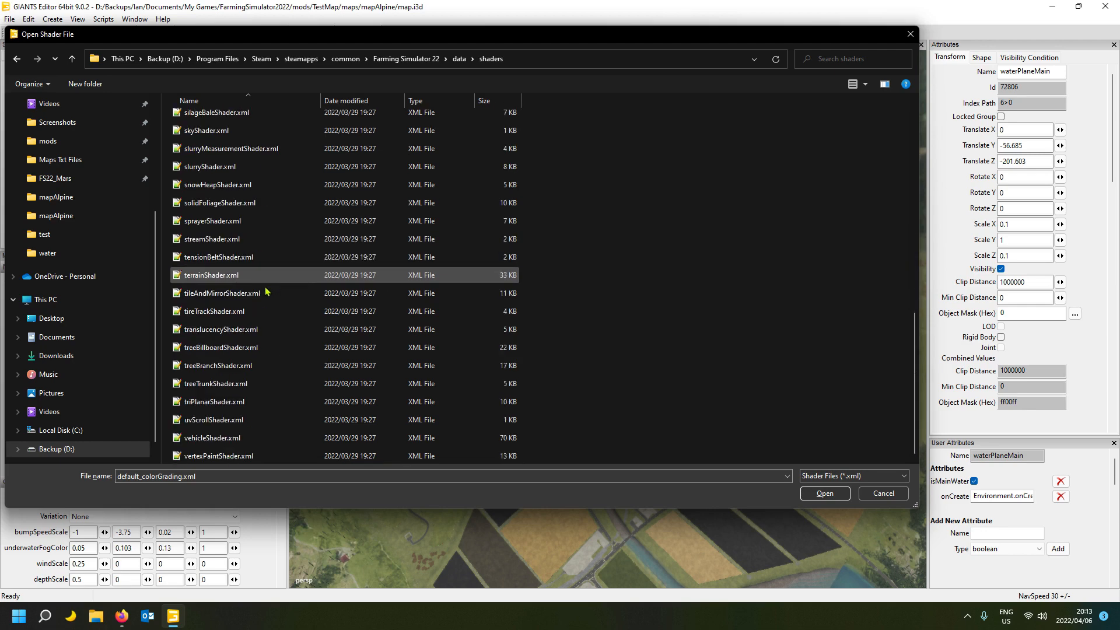
scroll(261, 328, down, 1)
scroll(261, 329, up, 1)
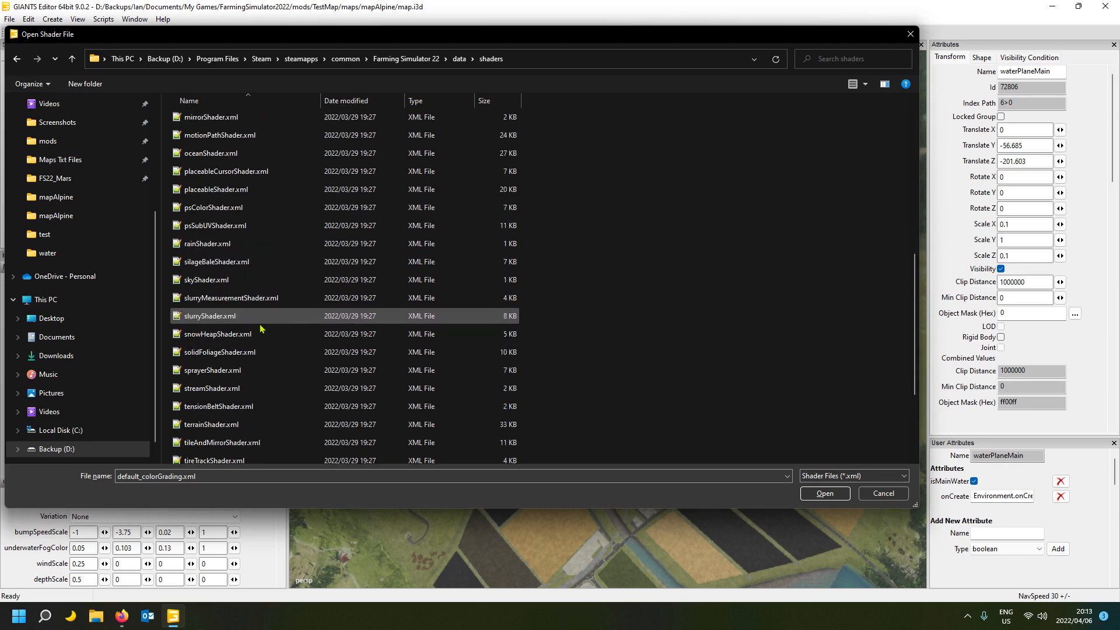
scroll(256, 280, up, 1)
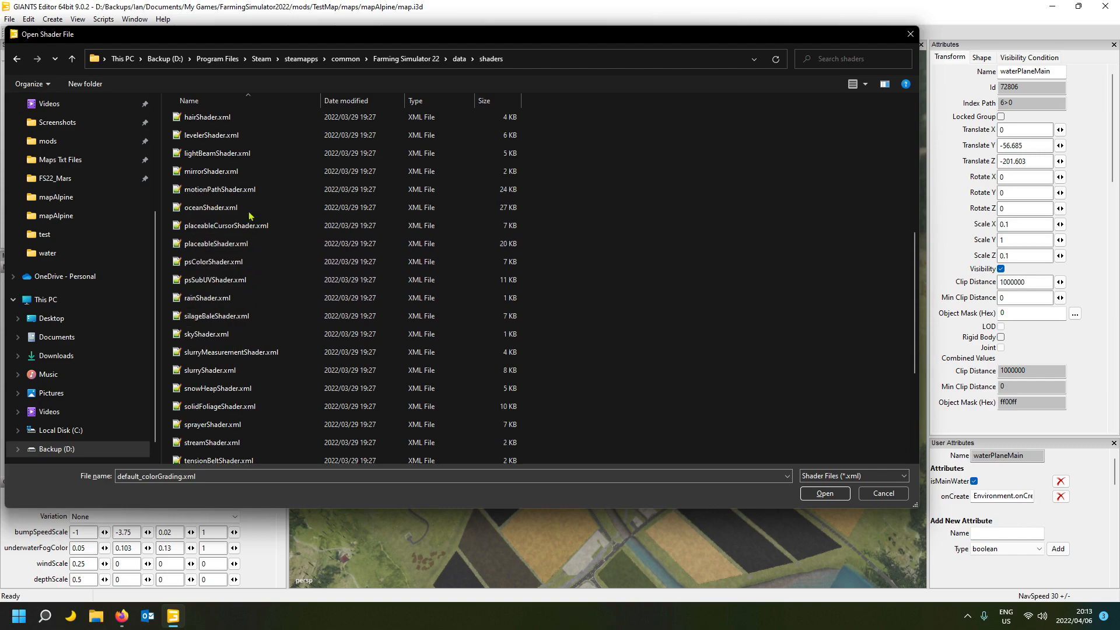
click(242, 211)
double_click(242, 211)
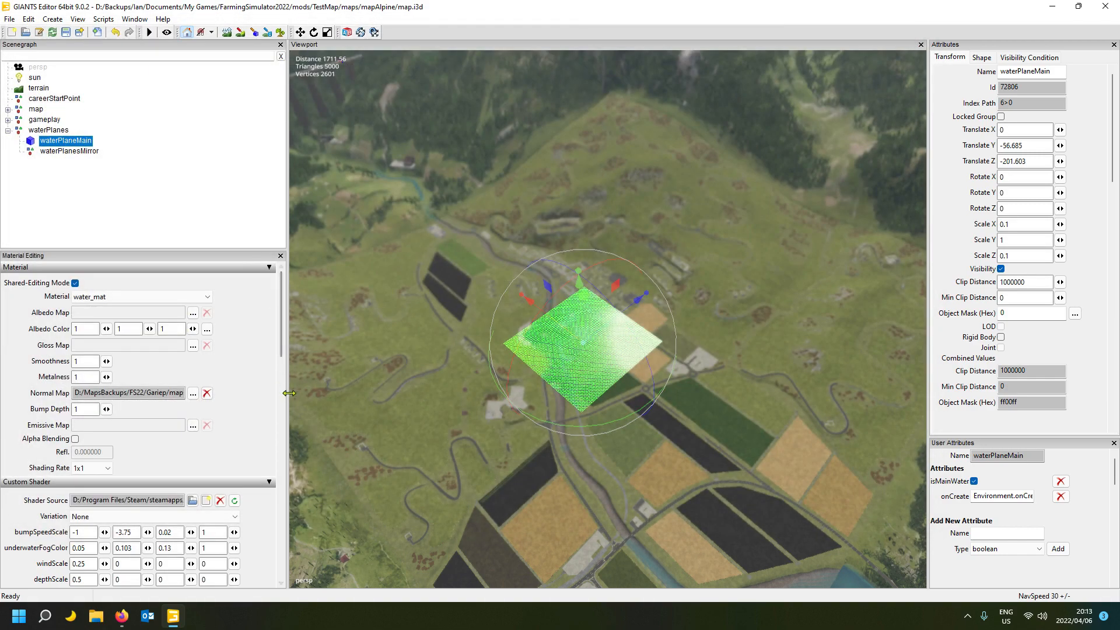
- Raise waterPlaneMain above the town to about Y 22.4 and deselect it to inspect the water surface up close
scroll(473, 414, up, 10)
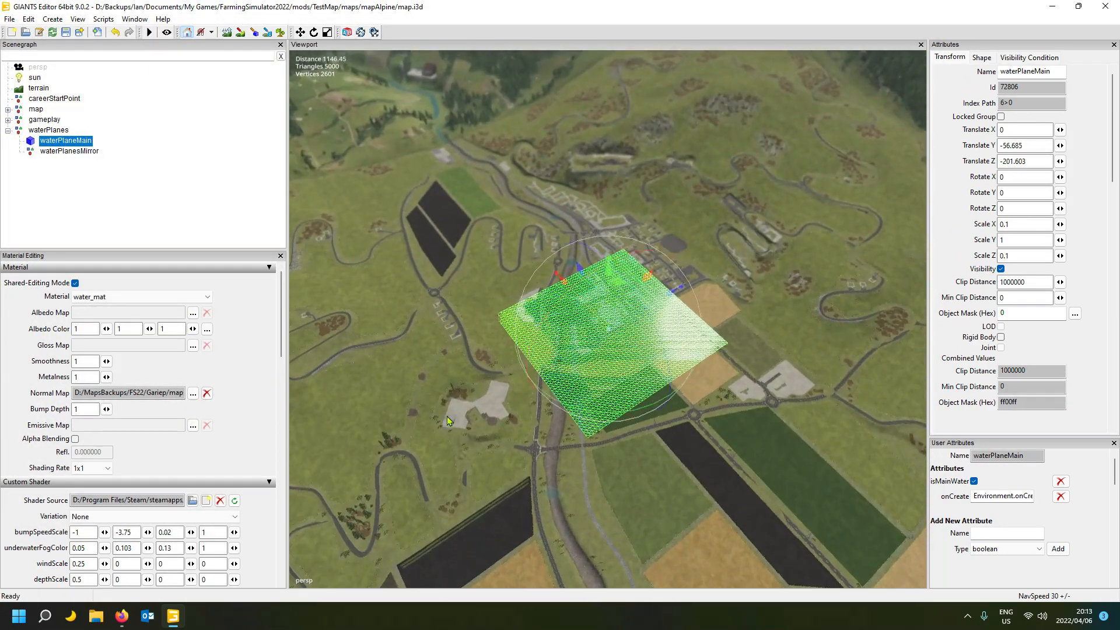
scroll(477, 438, up, 6)
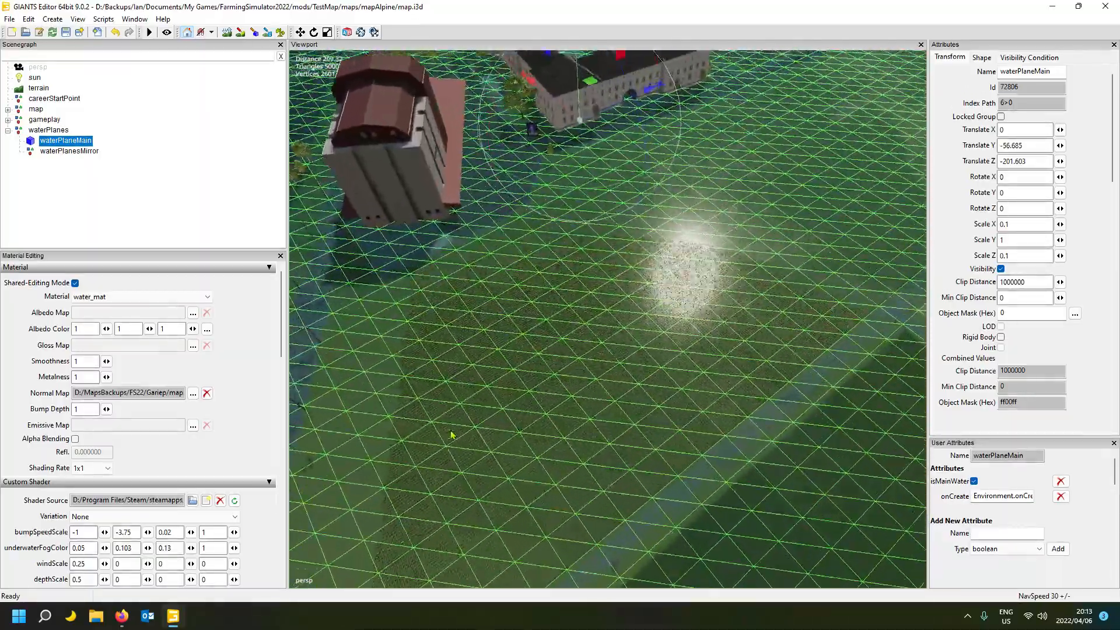
scroll(458, 426, down, 8)
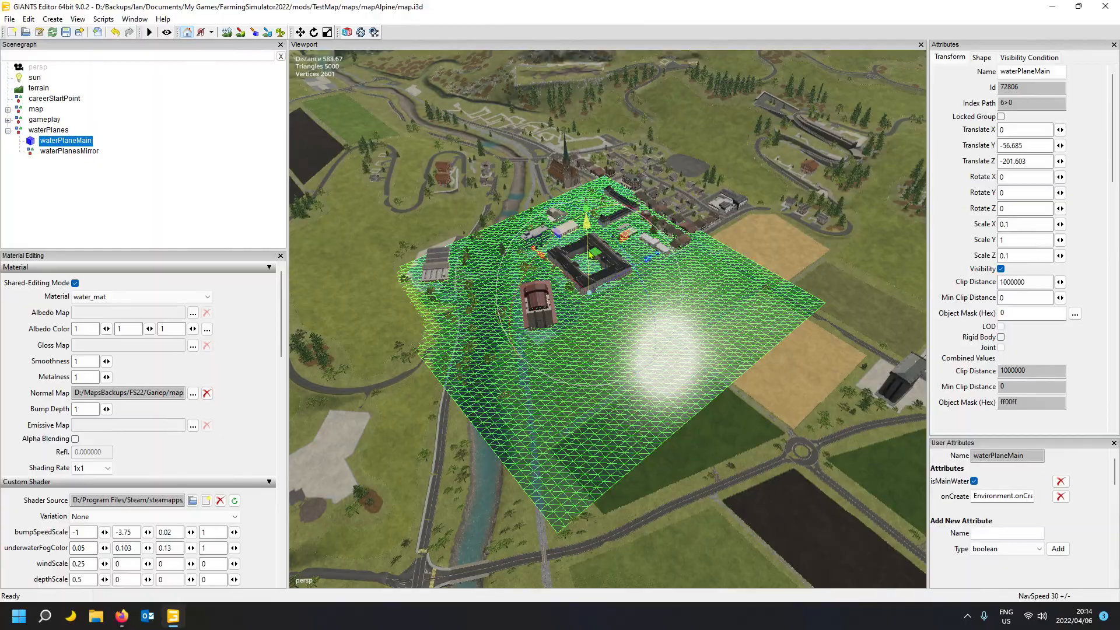
drag(589, 247, 587, 196)
scroll(644, 353, up, 5)
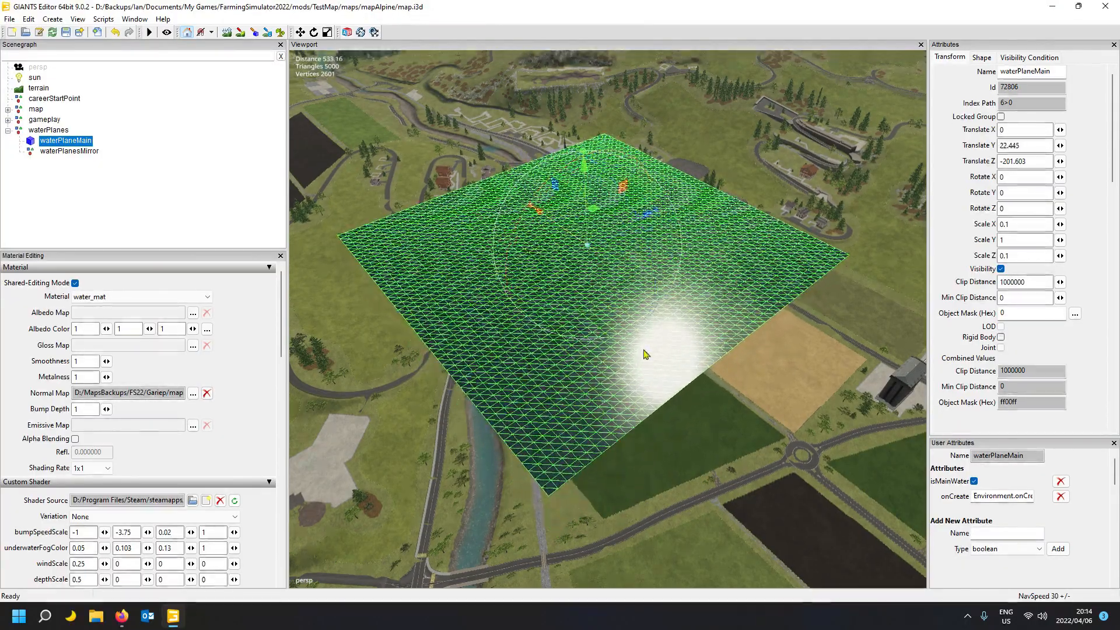
scroll(636, 367, up, 5)
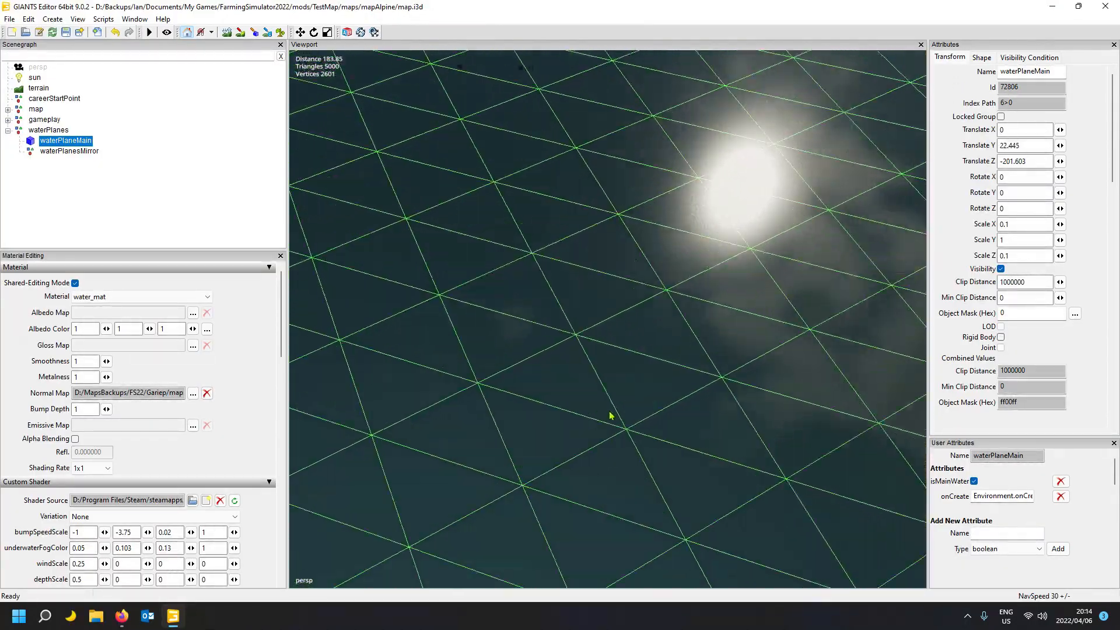
alt+drag(610, 415, 599, 361)
click(145, 157)
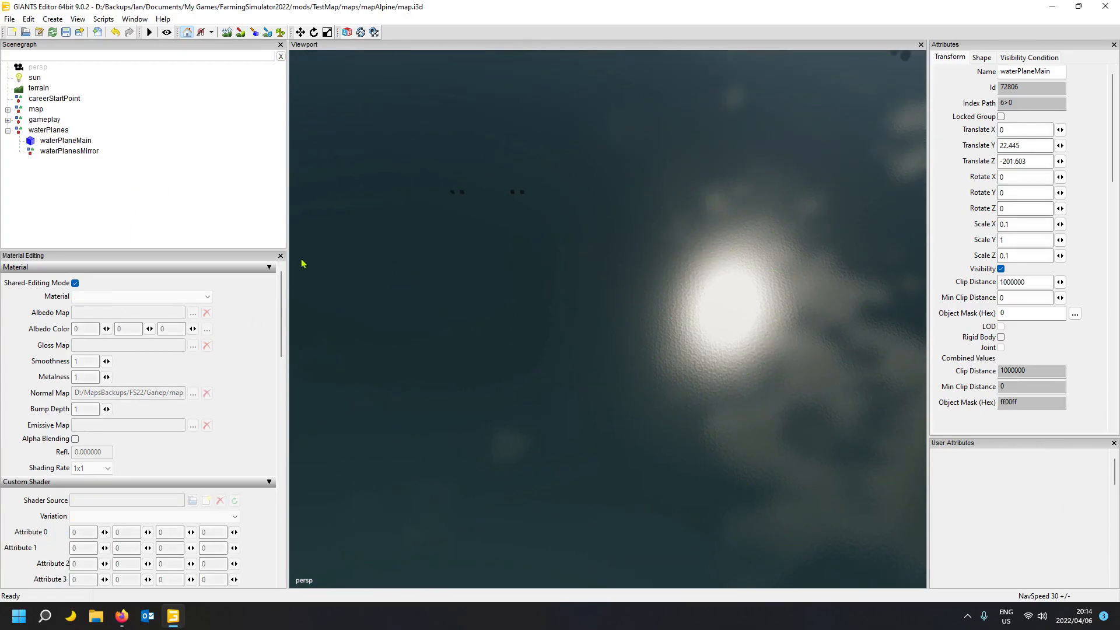
- Enlarge the Material Editing panel, then check waterPlaneMain's material and custom shader attributes and deselect the plane
alt+drag(510, 352, 668, 414)
scroll(668, 413, down, 6)
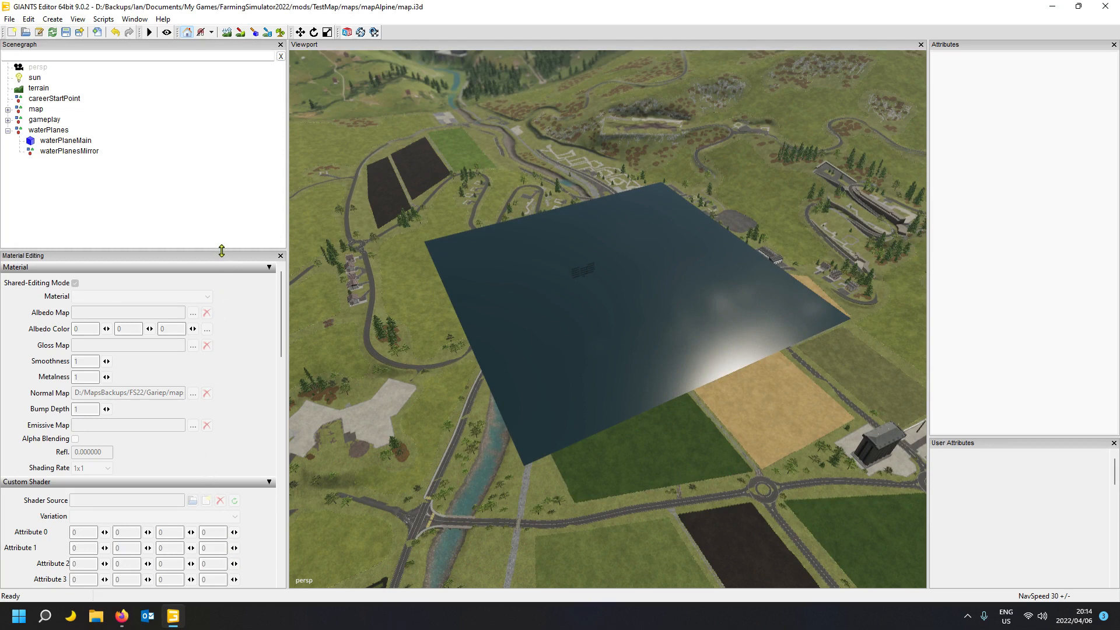
drag(222, 251, 215, 202)
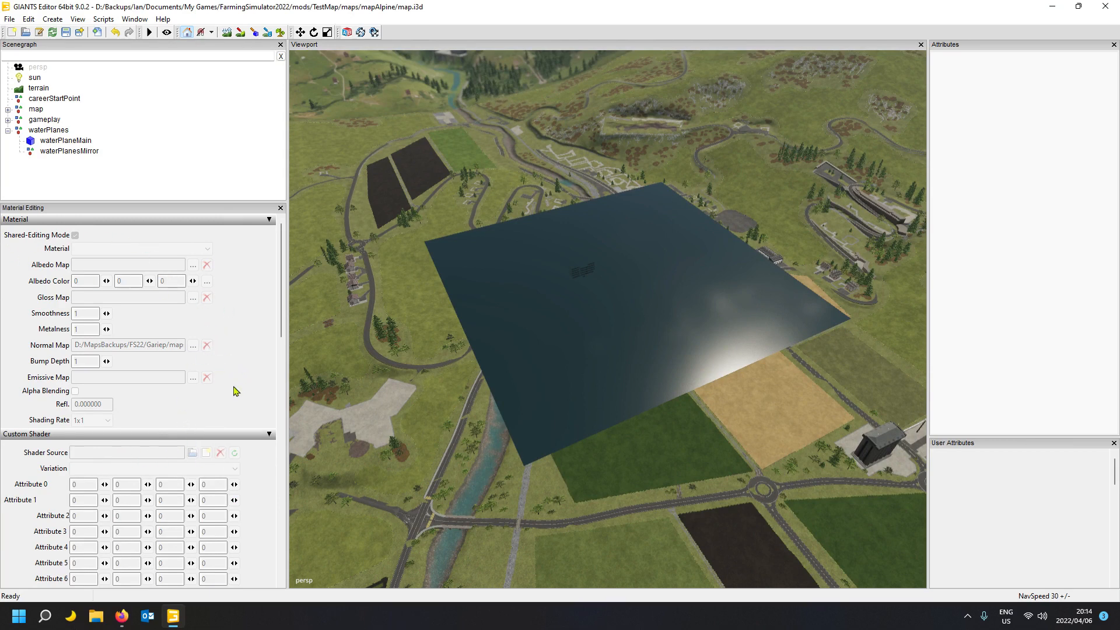
click(49, 145)
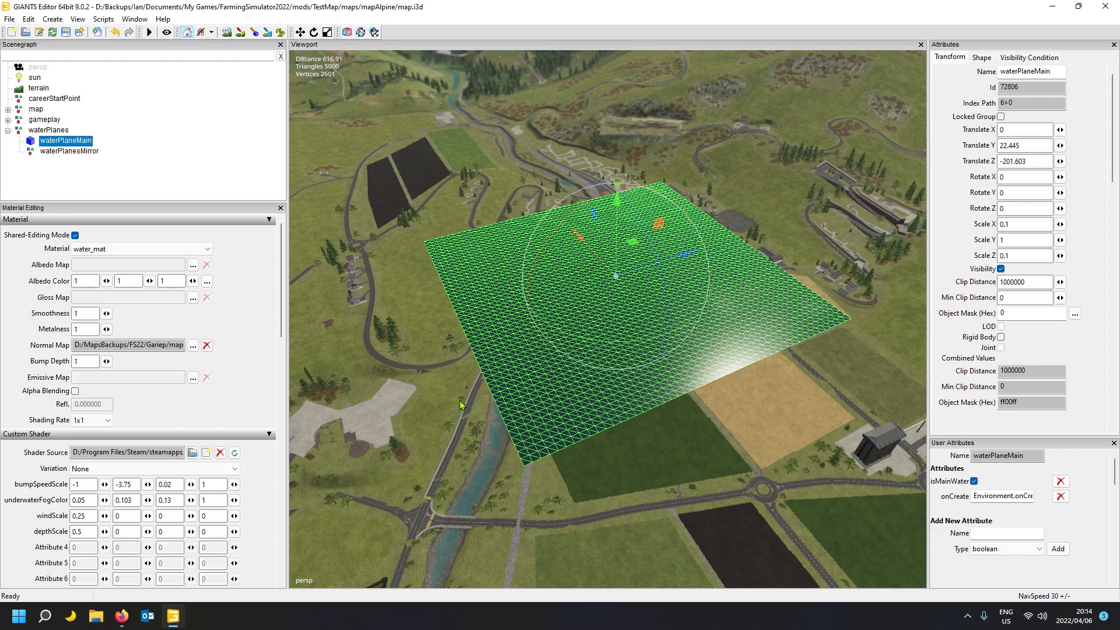
click(220, 150)
alt+drag(432, 354, 509, 376)
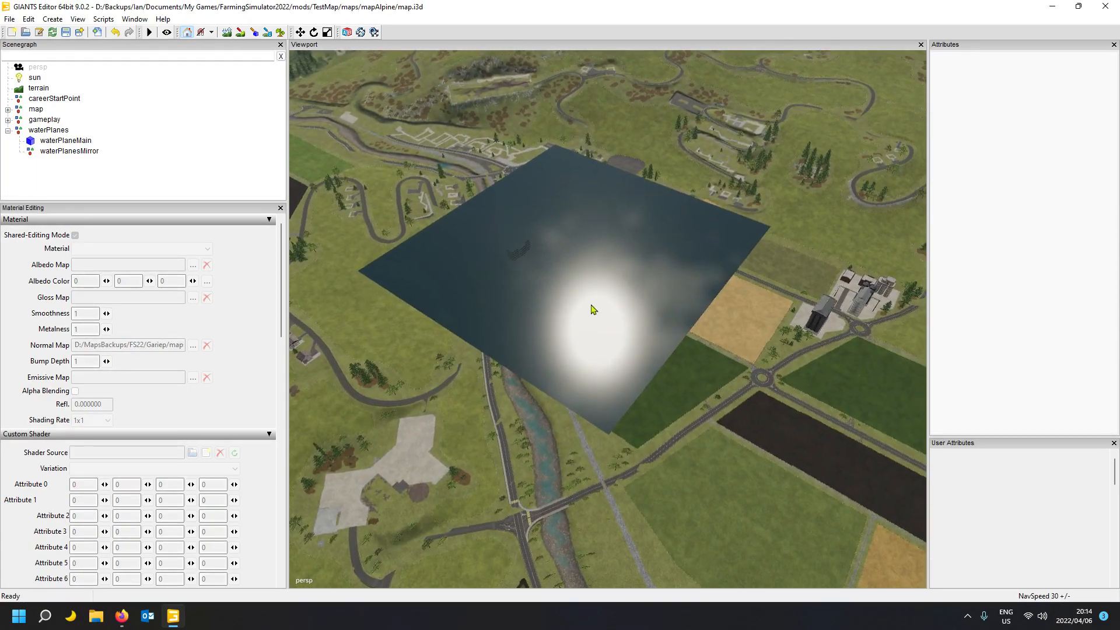
- Stretch waterPlaneMain along X by hand to a scale of about 14.1
click(595, 310)
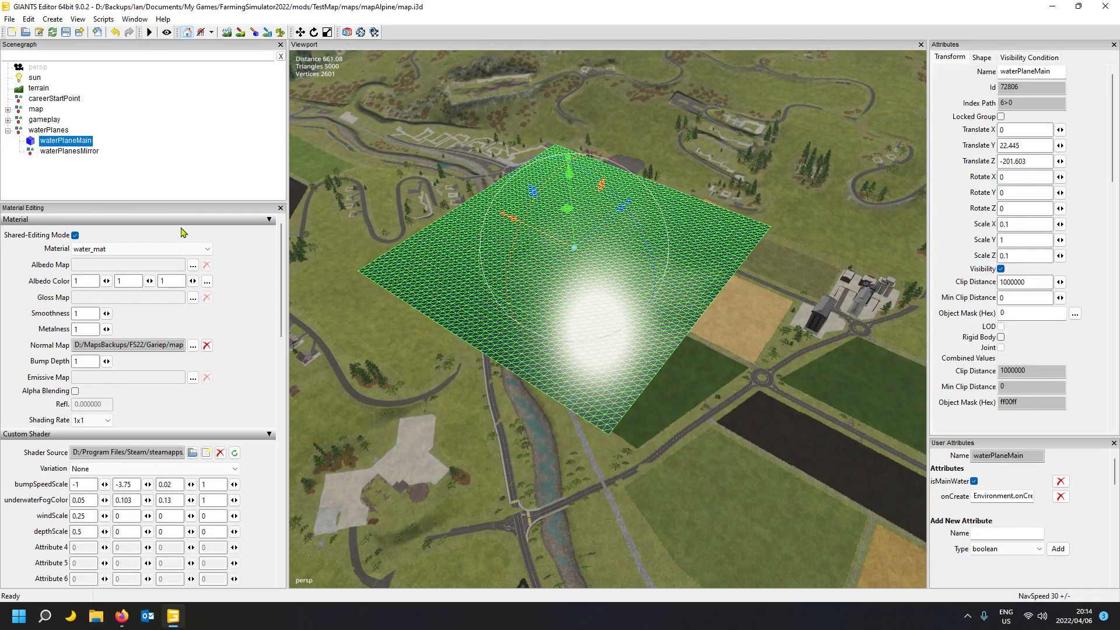
mouse_move(507, 217)
mouse_down()
mouse_move(461, 192)
mouse_move(495, 209)
mouse_up()
scroll(427, 358, down, 3)
mouse_move(427, 359)
alt+mouse_down()
mouse_move(446, 390)
mouse_move(439, 372)
alt+mouse_up()
scroll(447, 390, down, 5)
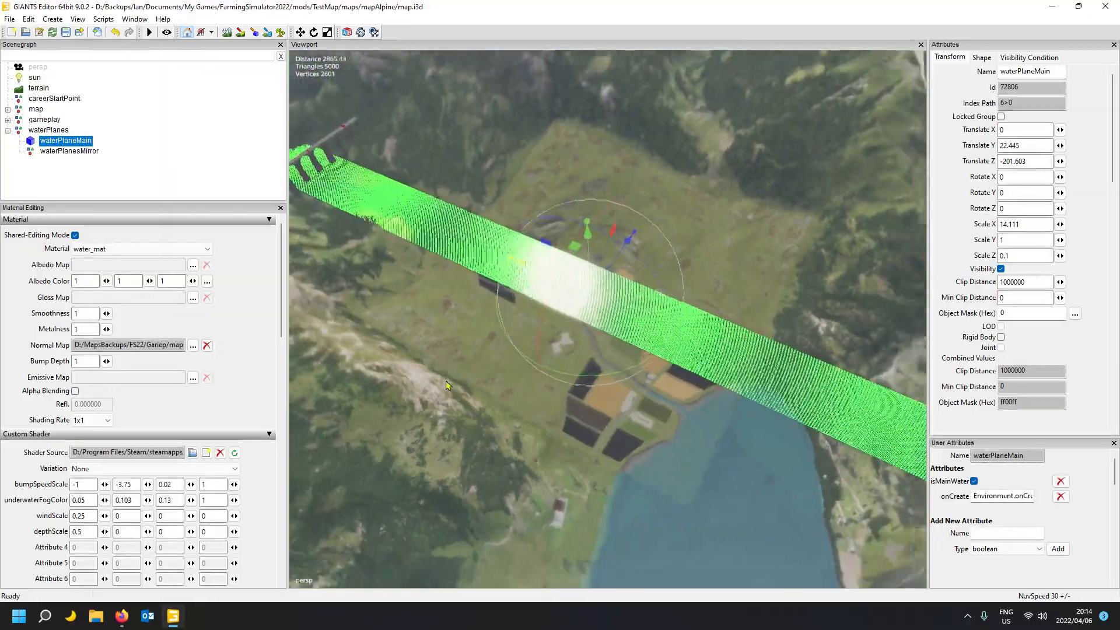
scroll(445, 380, down, 3)
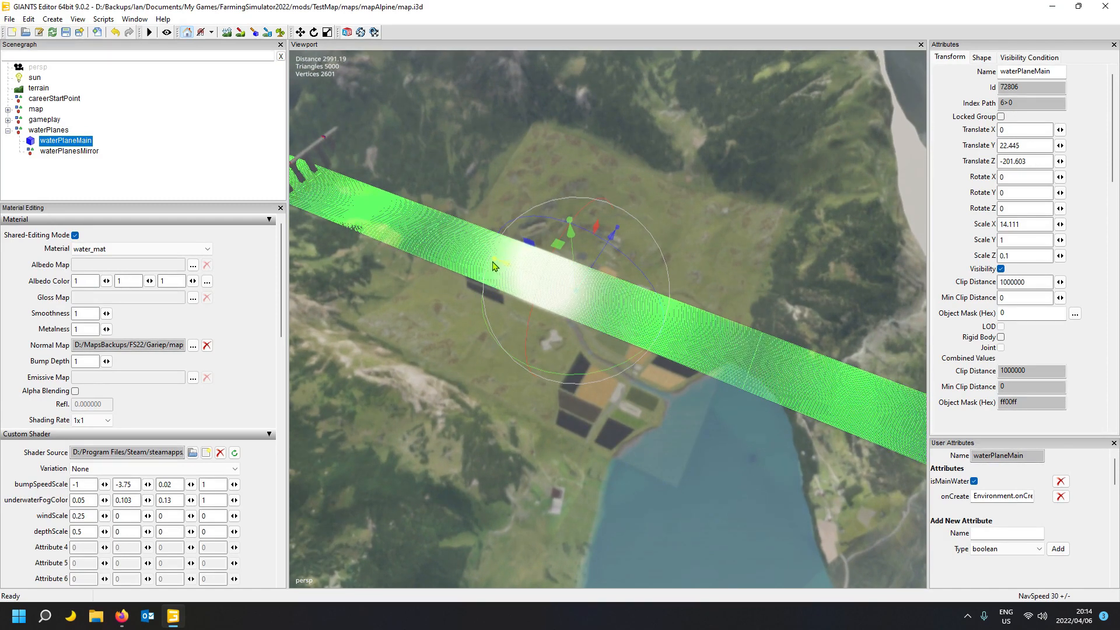
- Set waterPlaneMain's Scale X and Scale Z to 0.5
drag(1040, 225, 969, 229)
text(1)
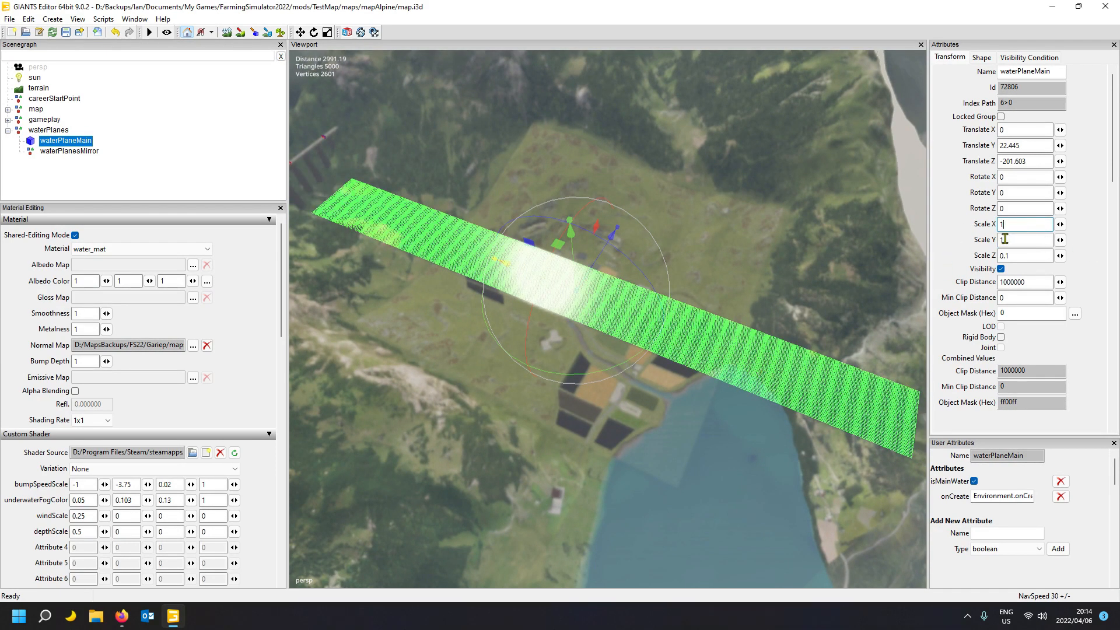
key(BackSpace)
text(.5)
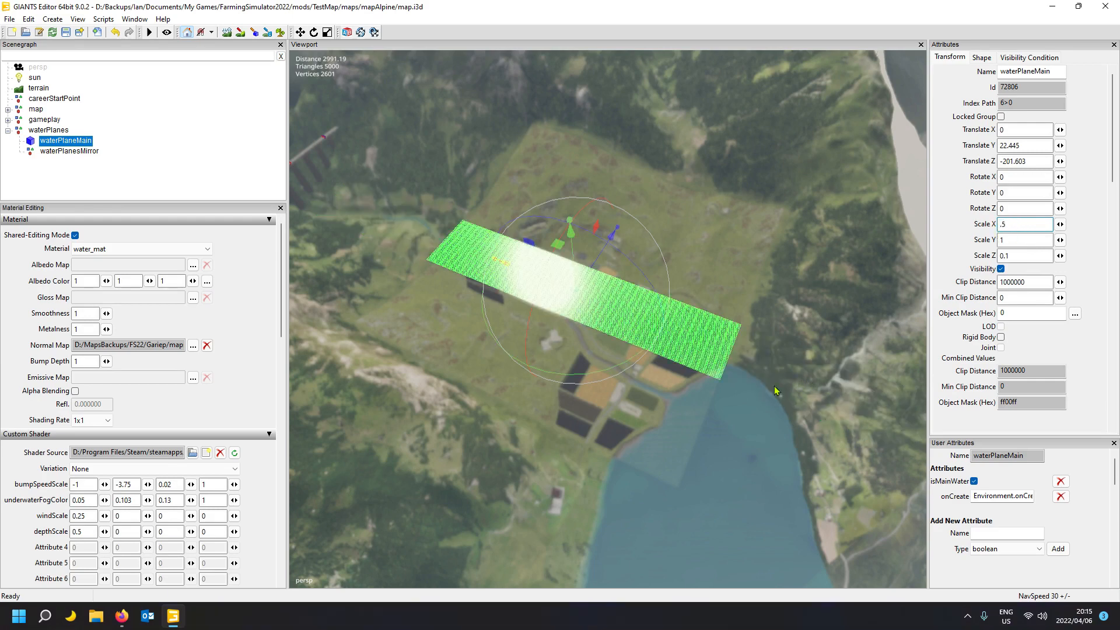
drag(1030, 257, 981, 259)
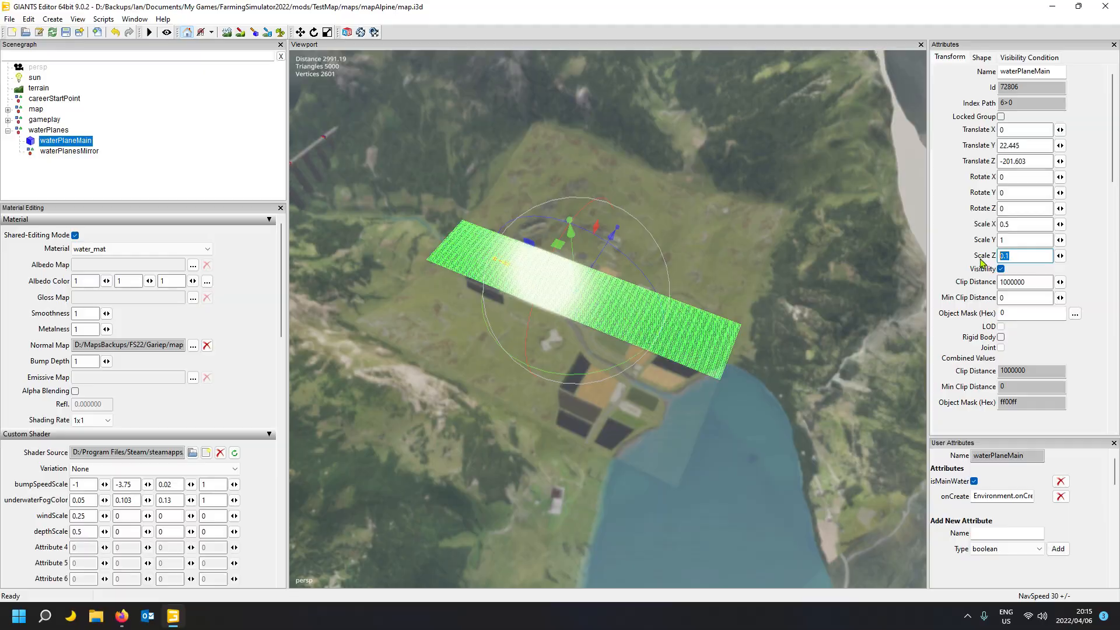
text(.5)
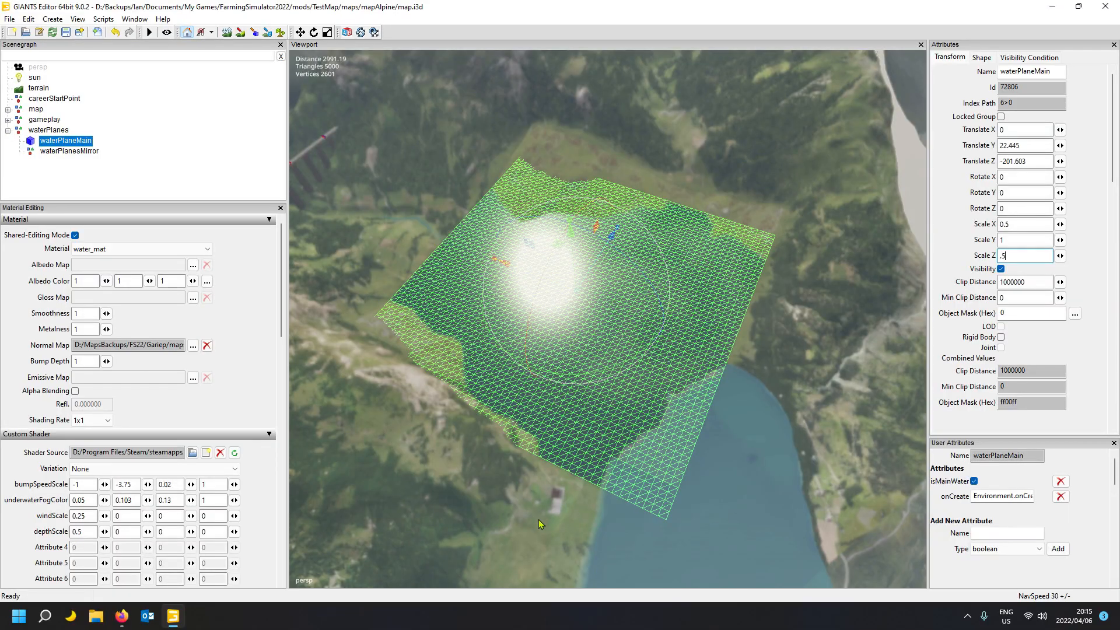
- Lower waterPlaneMain from above the town into the riverbed, at a Translate Y of about -60.3
alt+drag(538, 519, 472, 504)
scroll(540, 522, up, 3)
scroll(528, 517, up, 2)
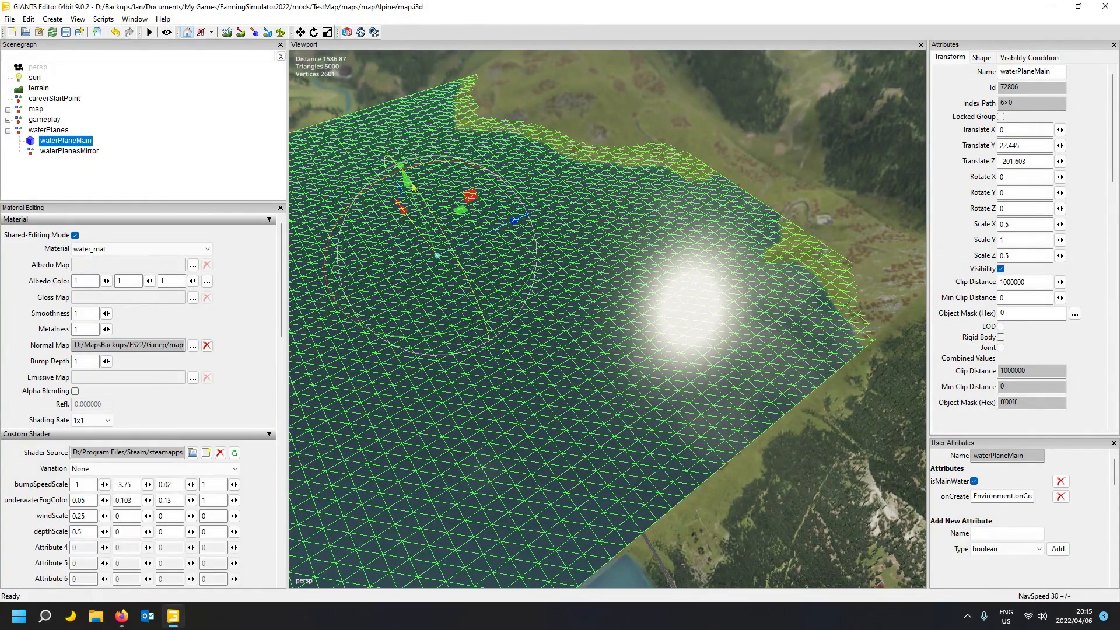
drag(412, 194, 426, 376)
scroll(425, 377, up, 6)
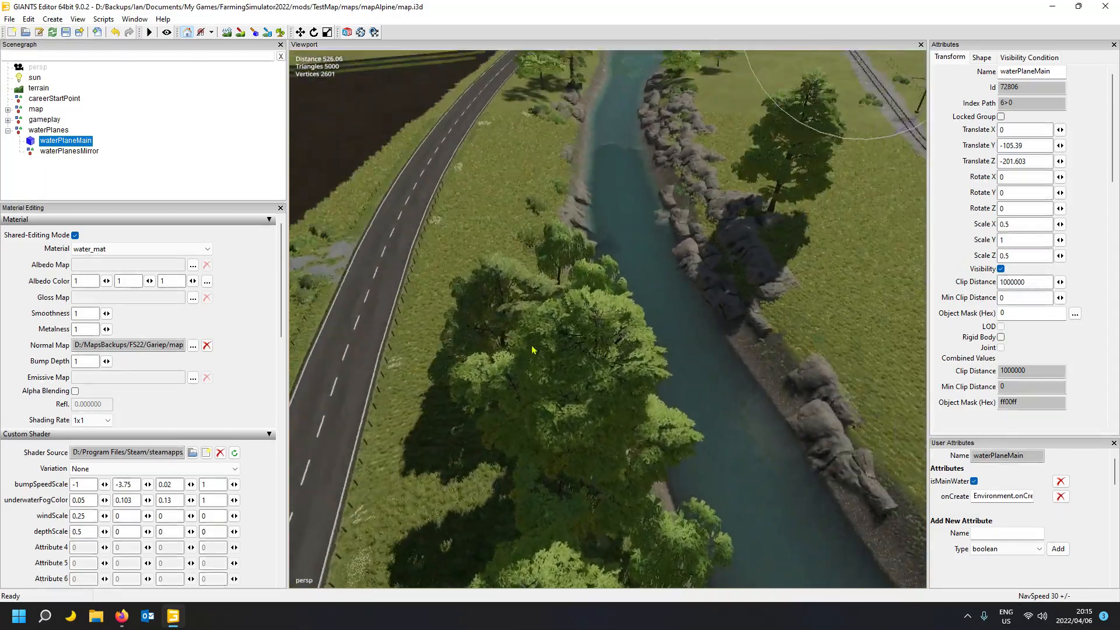
alt+drag(532, 350, 575, 312)
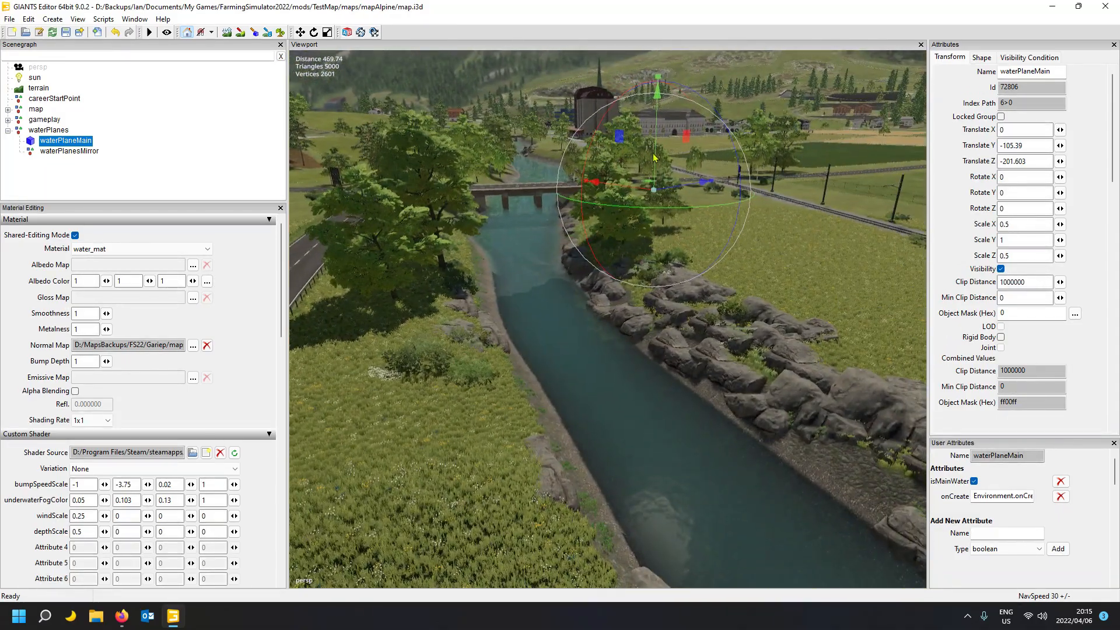
drag(654, 158, 663, 112)
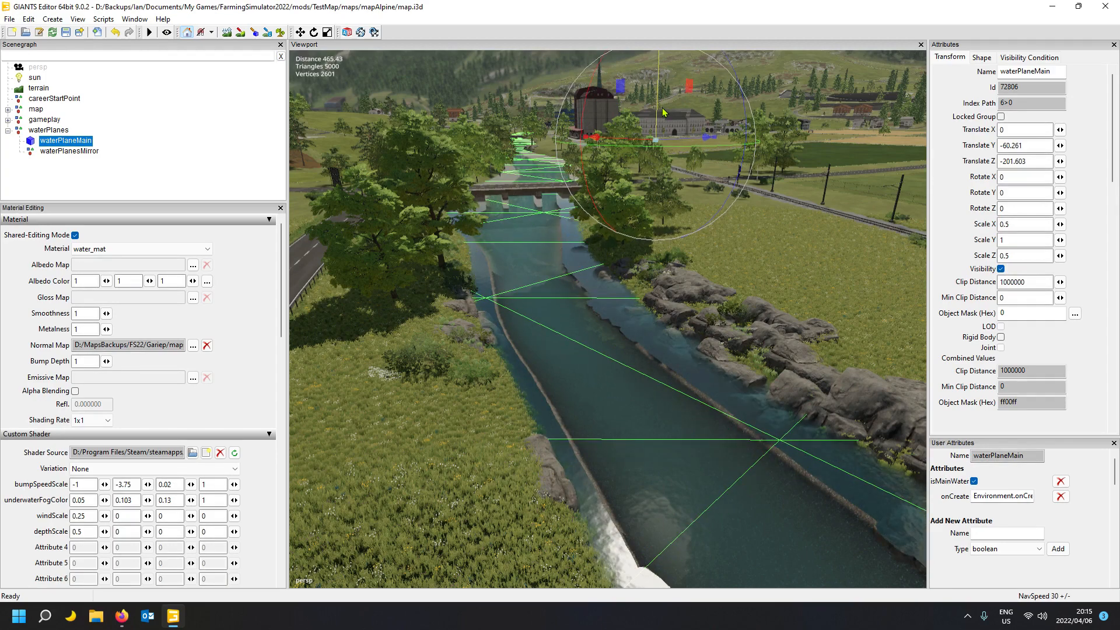
- Deselect the plane and examine where its surface overlaps the map's original river water and banks
click(192, 130)
scroll(394, 361, up, 5)
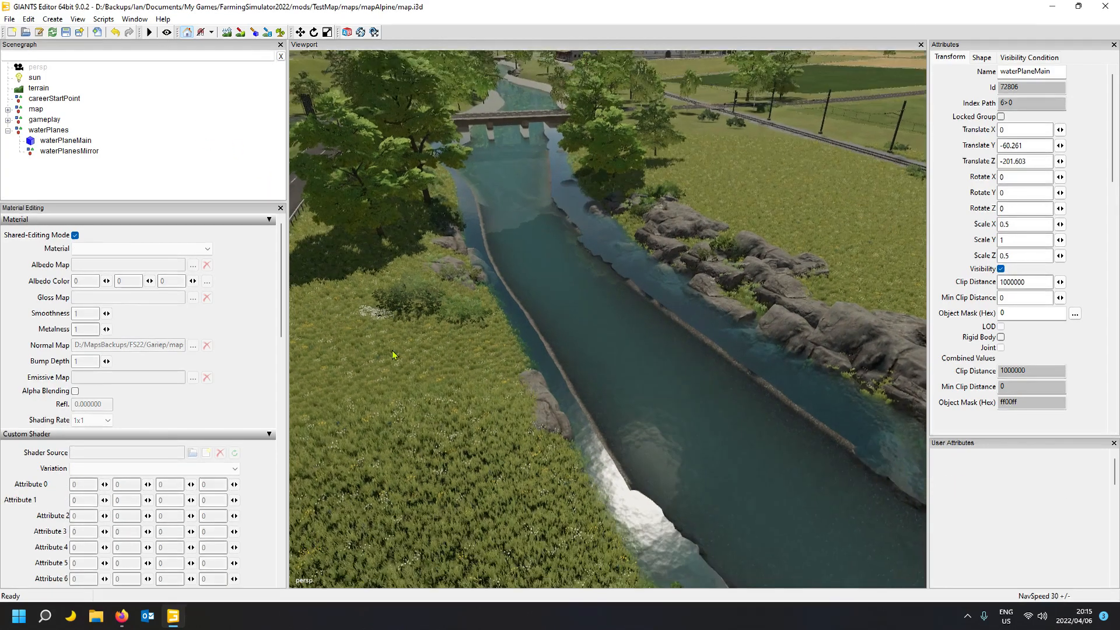
scroll(394, 362, up, 3)
alt+drag(395, 362, 420, 357)
scroll(378, 317, up, 3)
scroll(386, 376, down, 5)
scroll(428, 370, up, 5)
scroll(434, 372, down, 5)
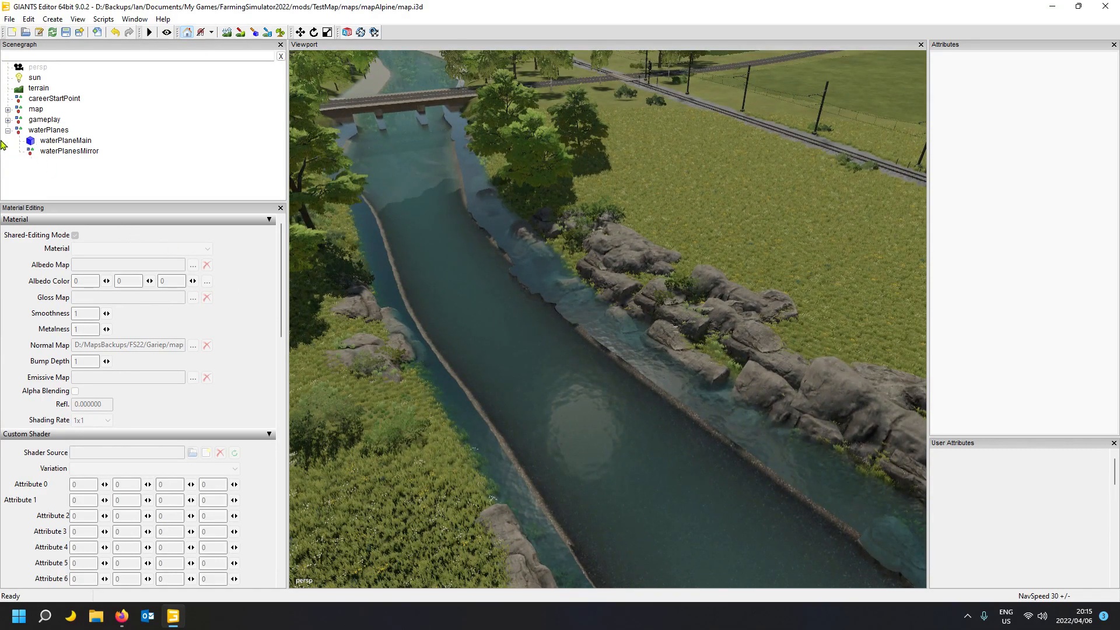
- Delete the original waterPlanes group inside the map group
click(8, 110)
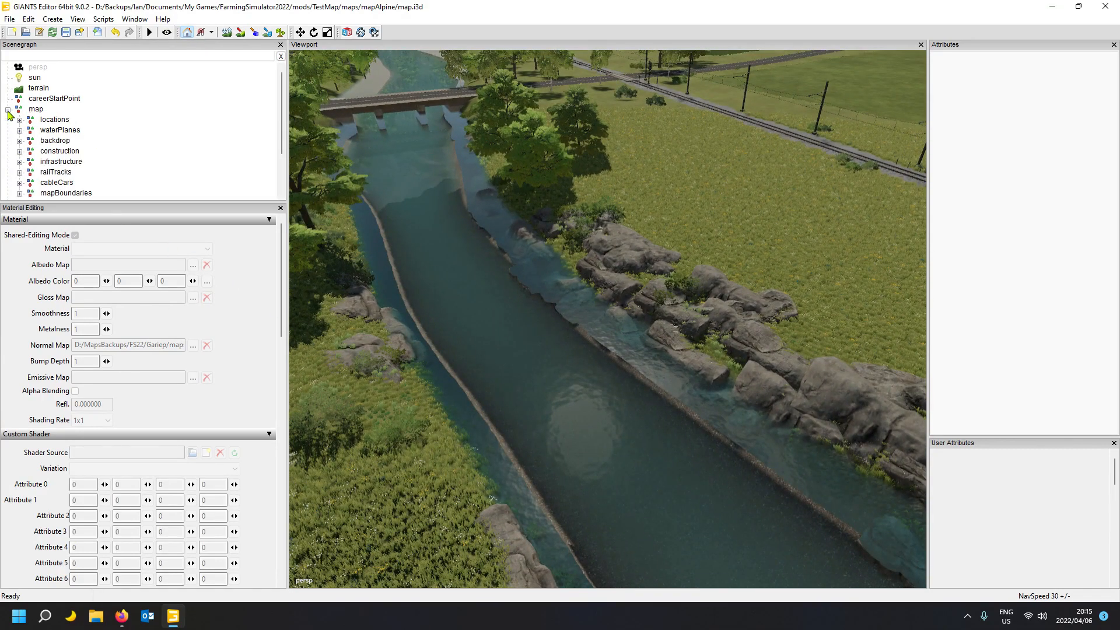
click(61, 130)
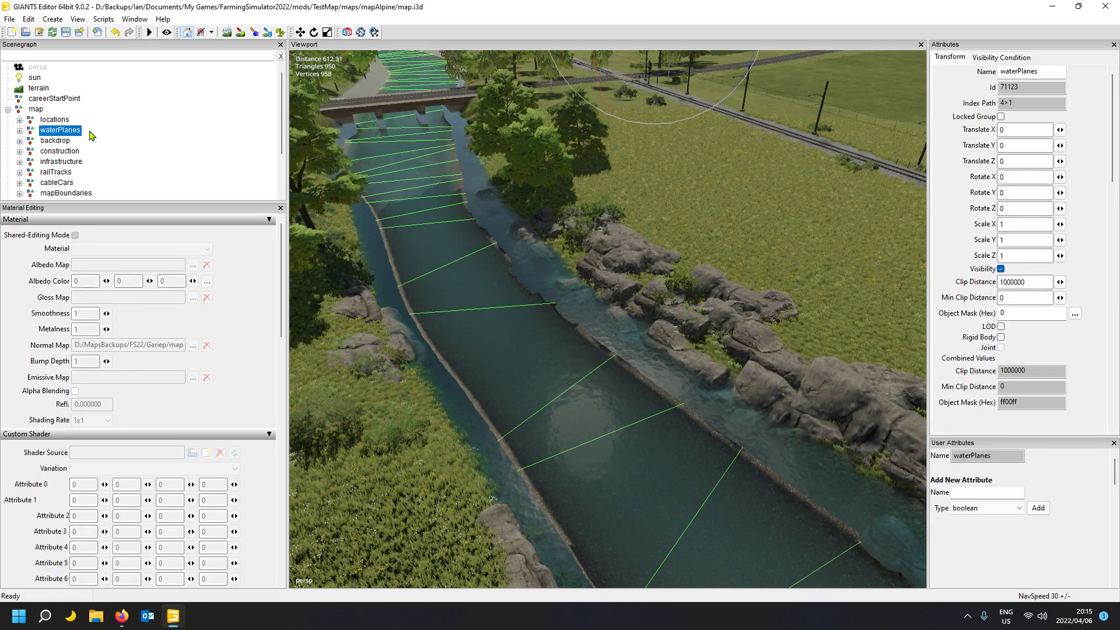
key(Delete)
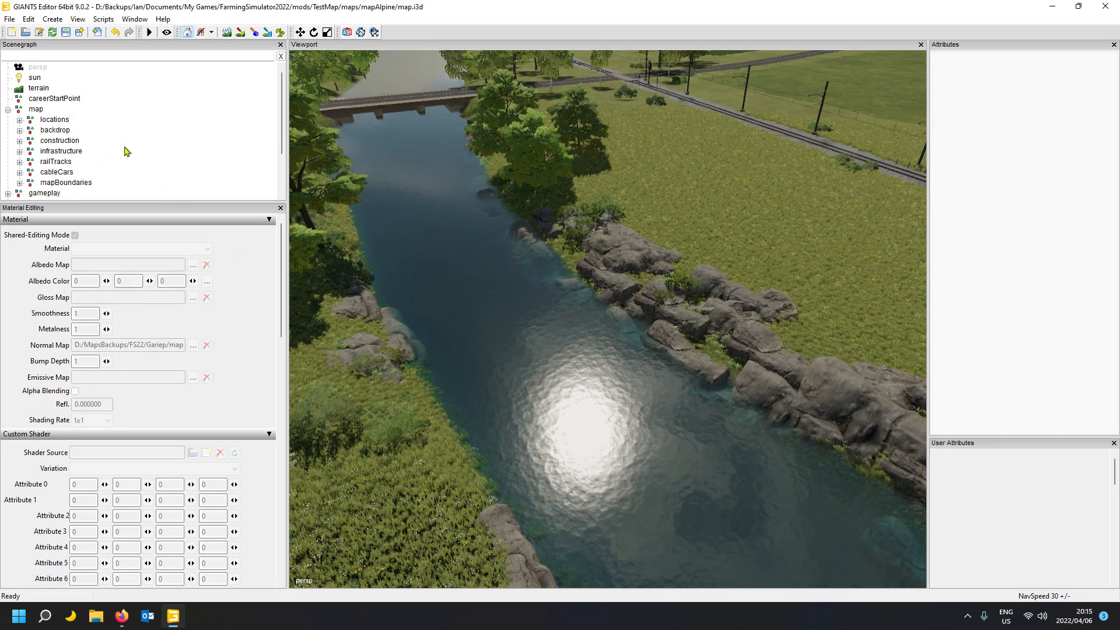
- Inspect the new water surface along the river, around the bridge, banks and town, from near and far
alt+drag(393, 273, 403, 210)
scroll(505, 300, down, 5)
scroll(433, 250, up, 3)
scroll(434, 250, up, 10)
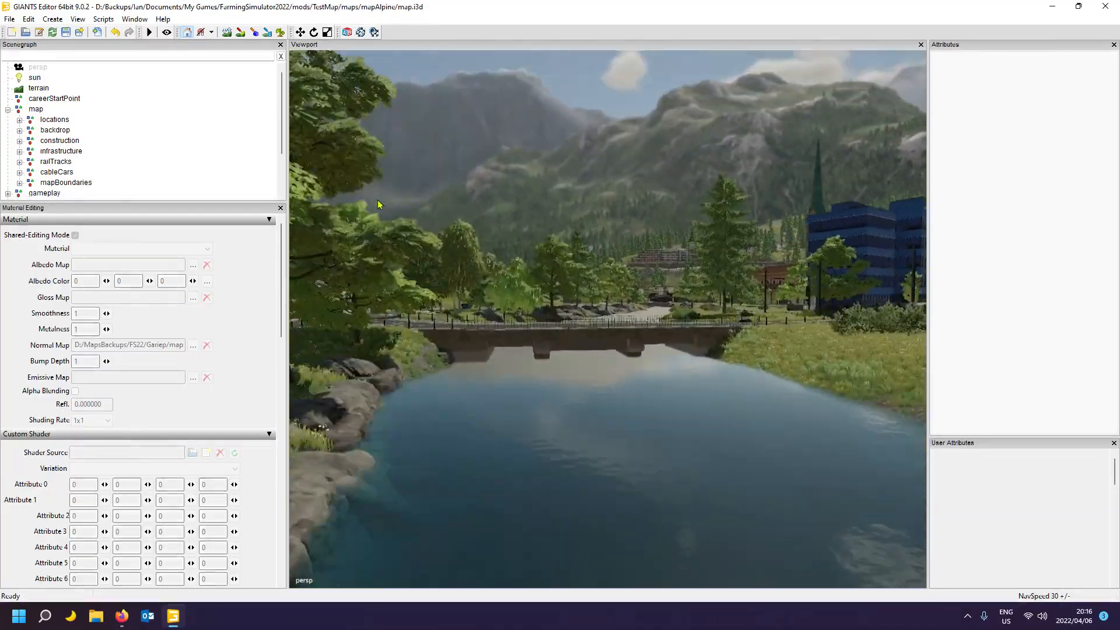
scroll(402, 204, down, 8)
scroll(403, 204, up, 10)
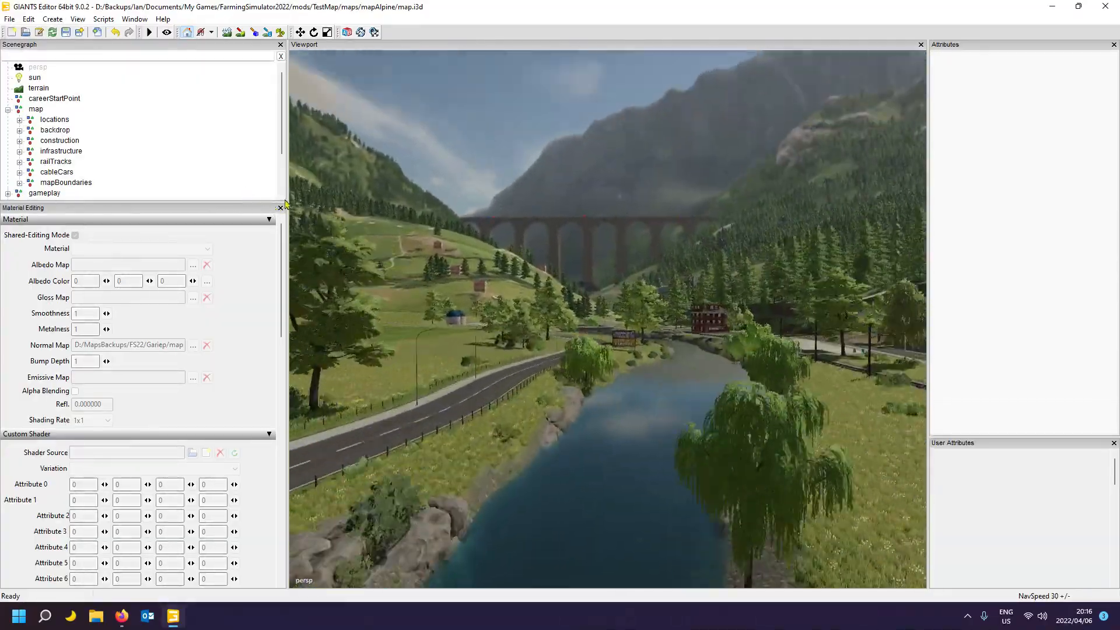
alt+drag(284, 200, 396, 255)
scroll(359, 244, down, 8)
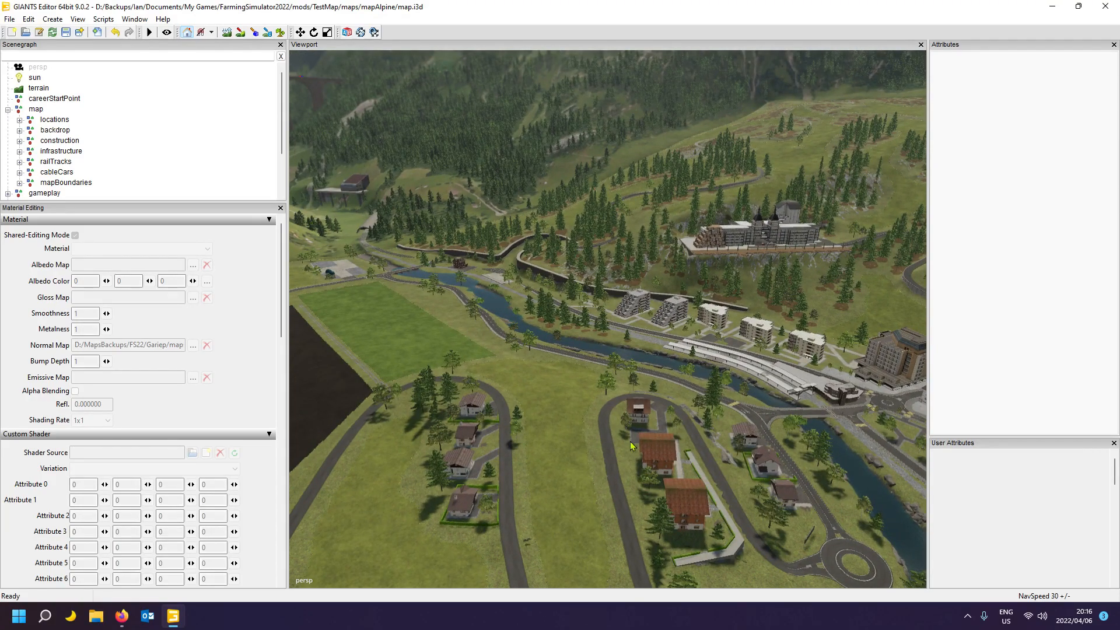
alt+drag(582, 435, 635, 453)
scroll(635, 452, down, 6)
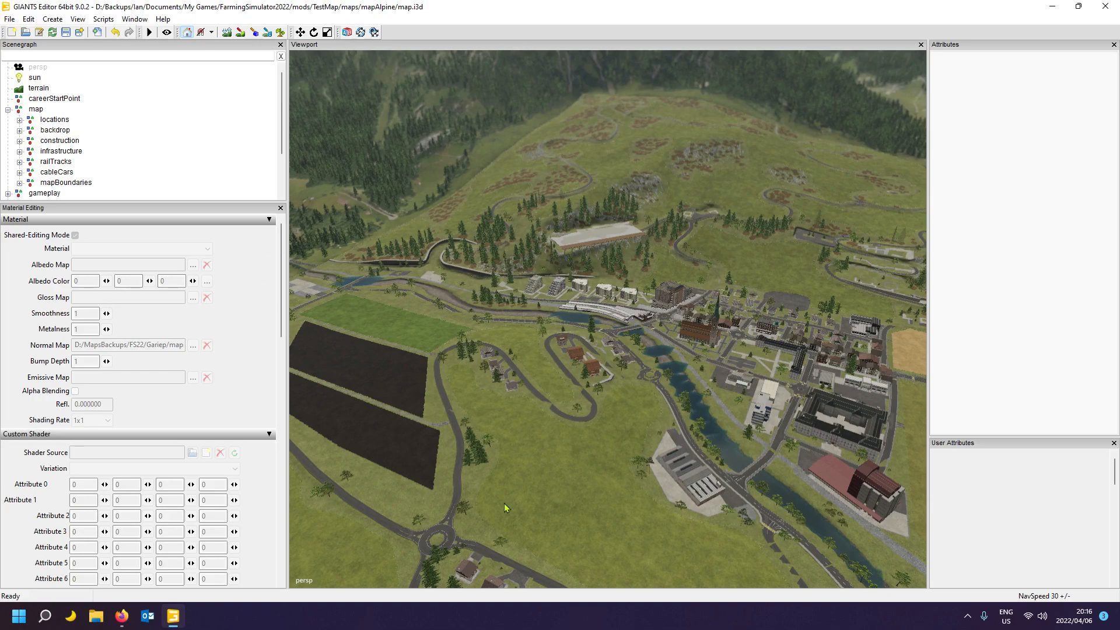
scroll(504, 503, up, 10)
scroll(507, 512, up, 10)
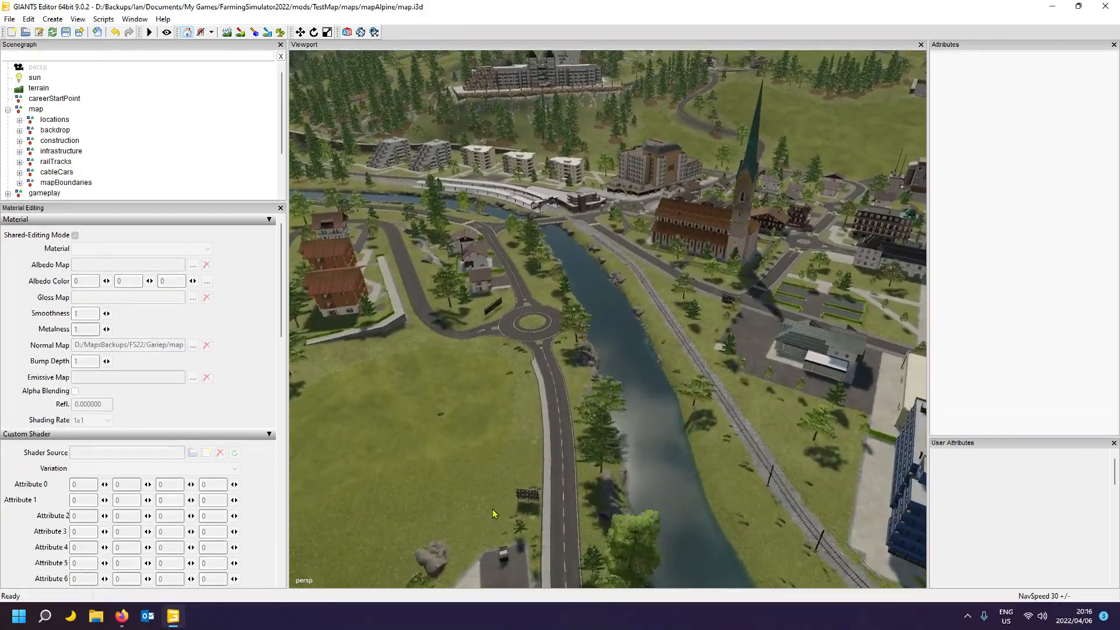
scroll(502, 509, up, 5)
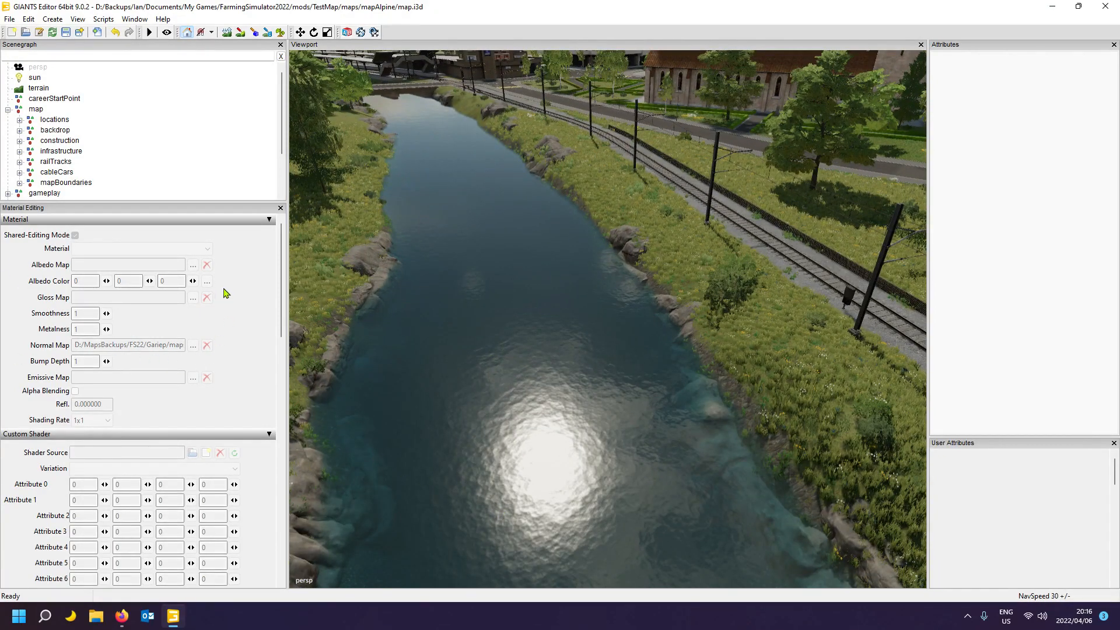
- Turn off the isMainWater attribute on waterPlaneMain, then select its parent waterPlanes group
scroll(117, 150, down, 2)
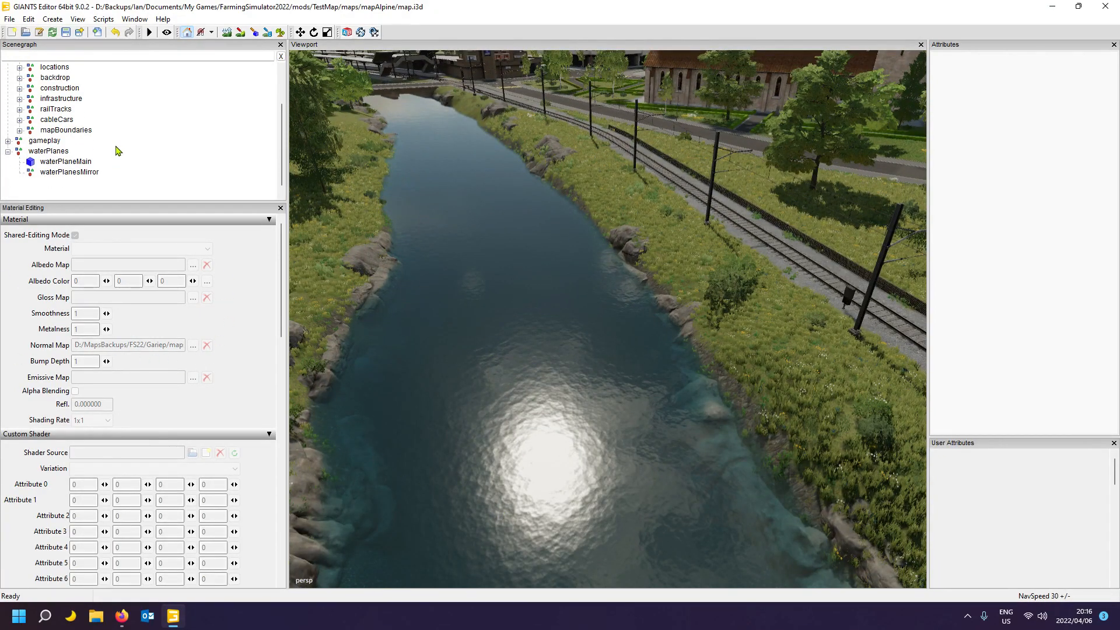
click(64, 162)
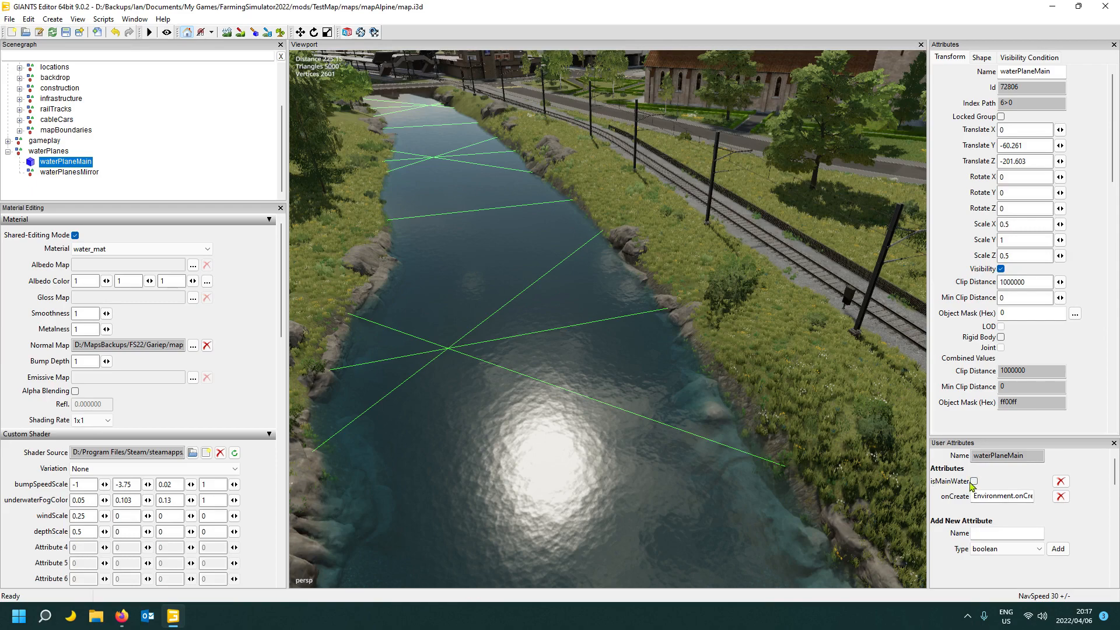
scroll(513, 388, down, 5)
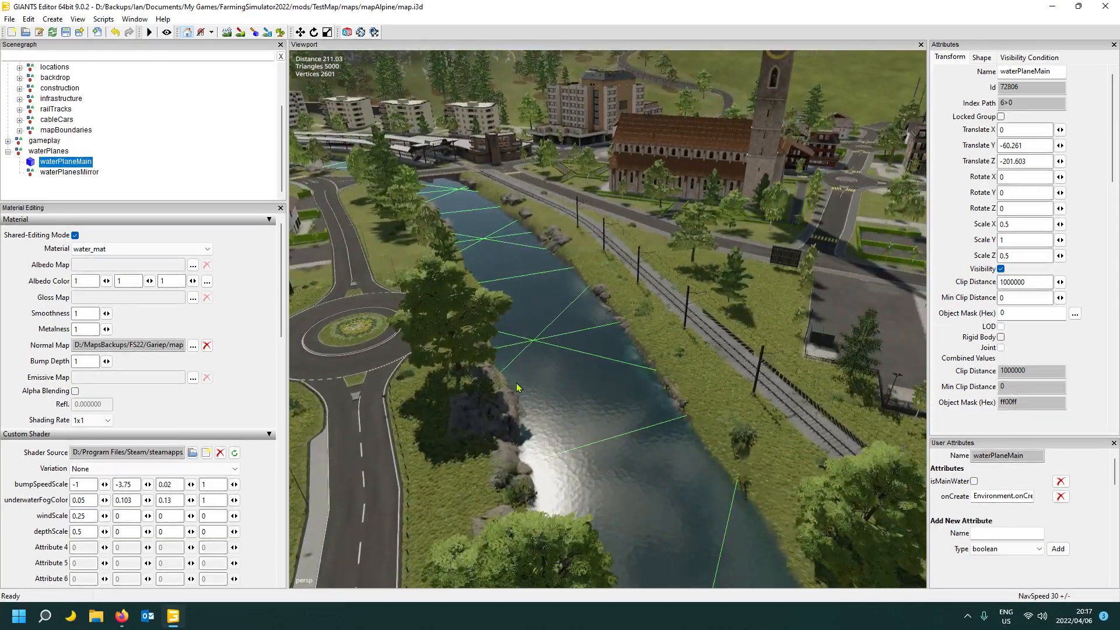
right_drag(517, 387, 580, 396)
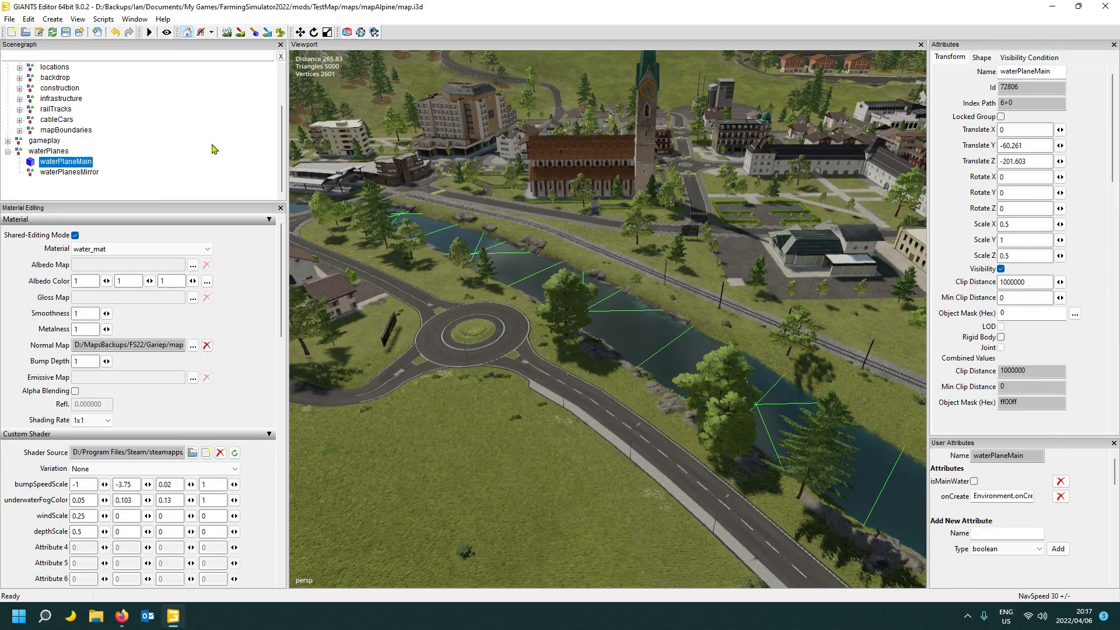
alt+drag(487, 275, 259, 257)
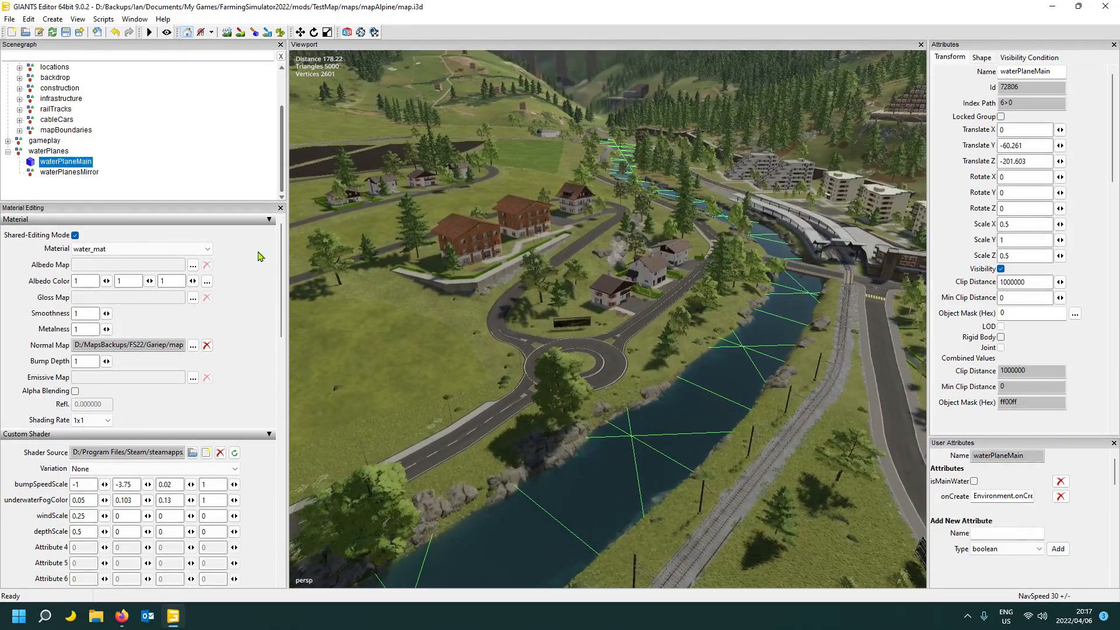
click(49, 151)
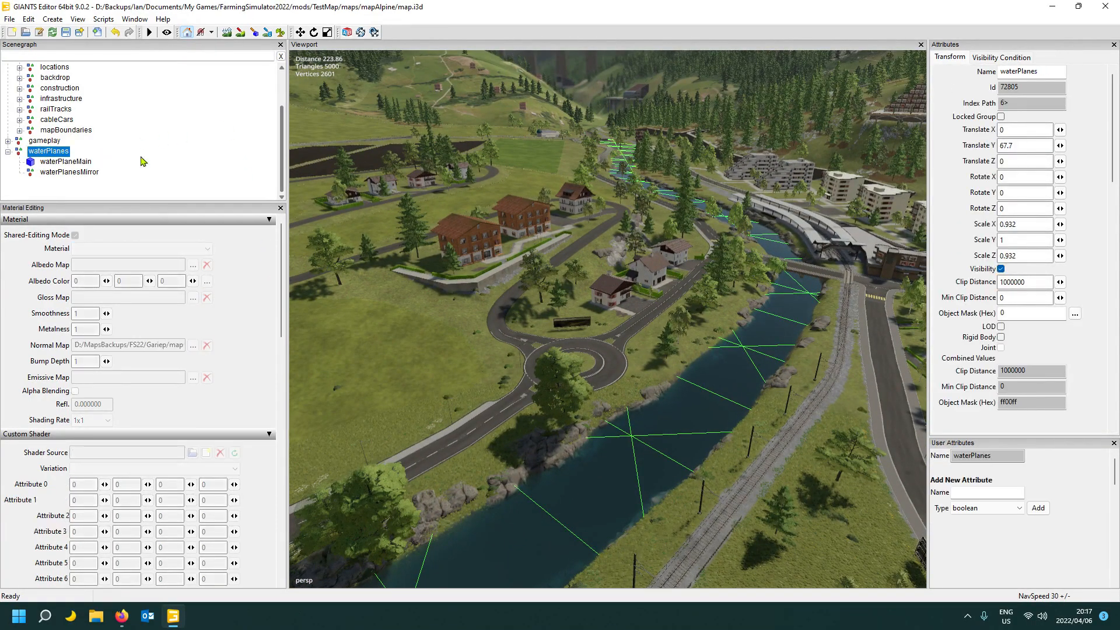